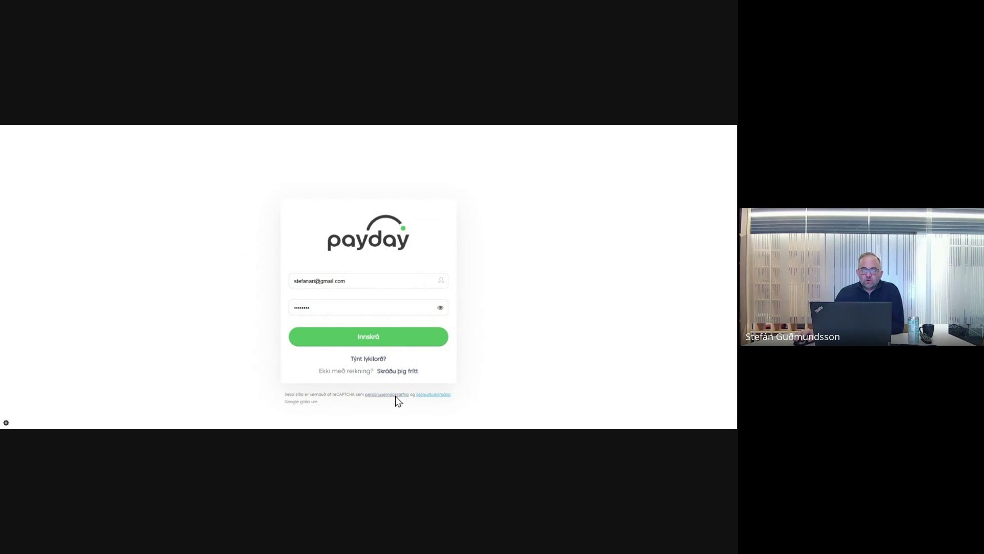
# Step: Log in with the prefilled credentials and open the company RSB ehf. from the company list
pyautogui.click(395, 342)
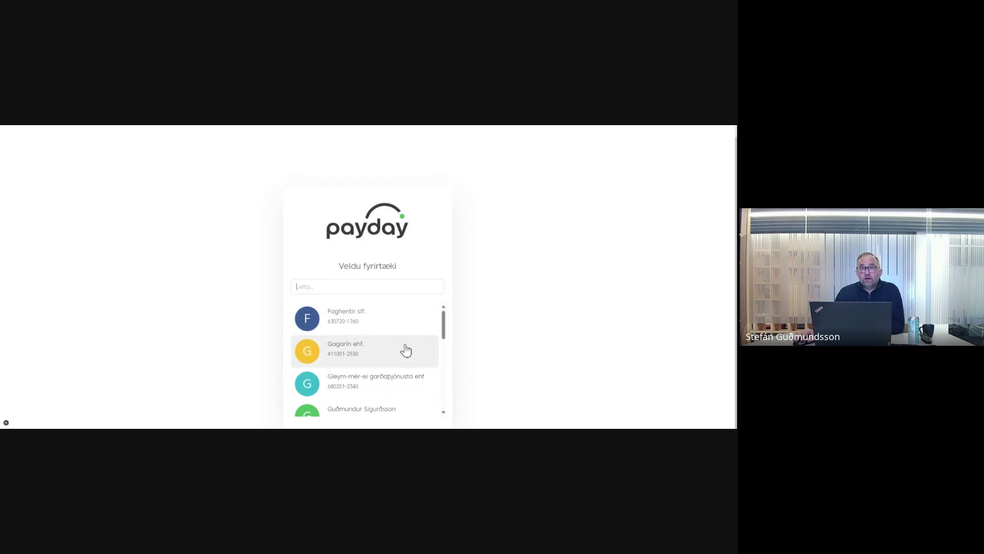
pyautogui.scroll(-5, 406, 350)
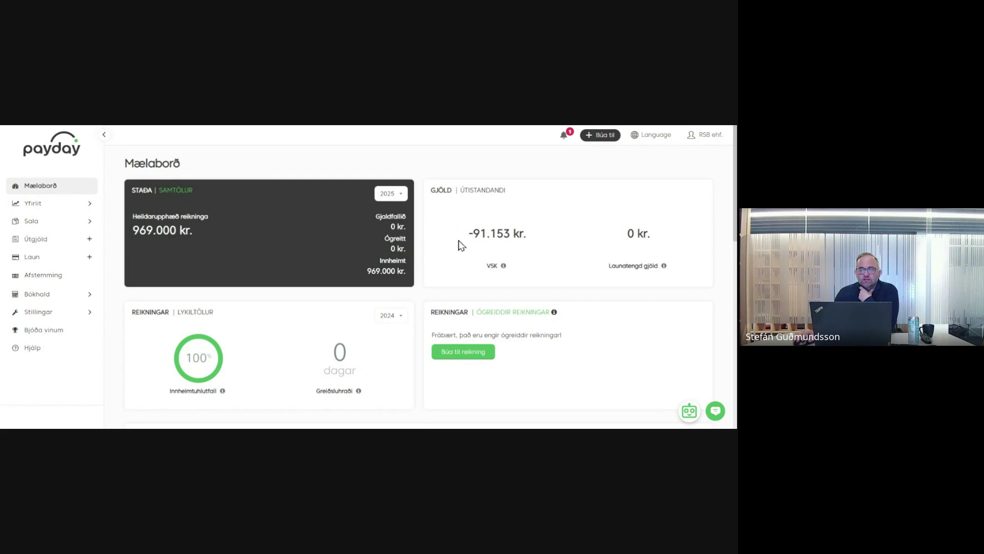
# Step: Examine the dashboard's invoice totals, outstanding charges, key figures, income and expense overview, and the invoice and payroll charts
pyautogui.scroll(-4, 461, 246)
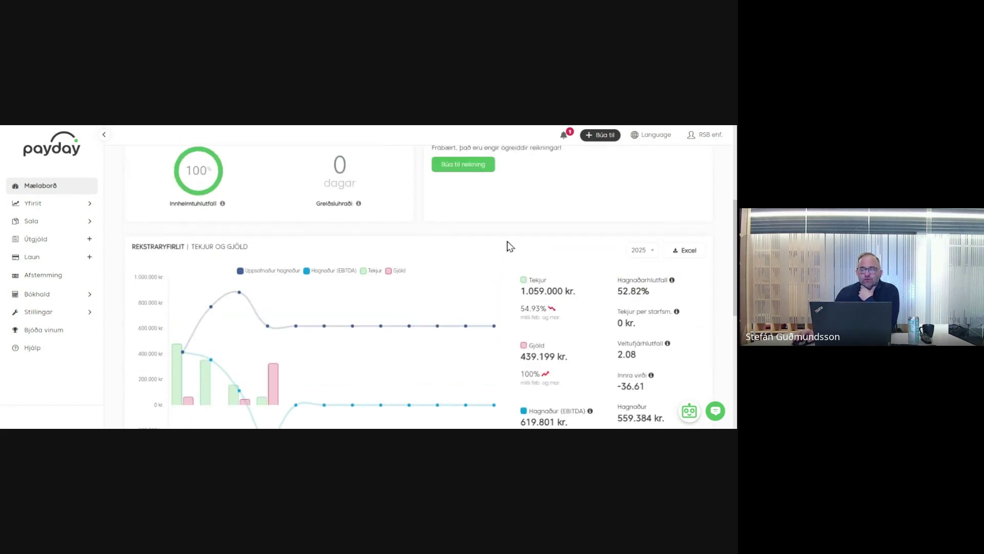
pyautogui.scroll(4, 510, 246)
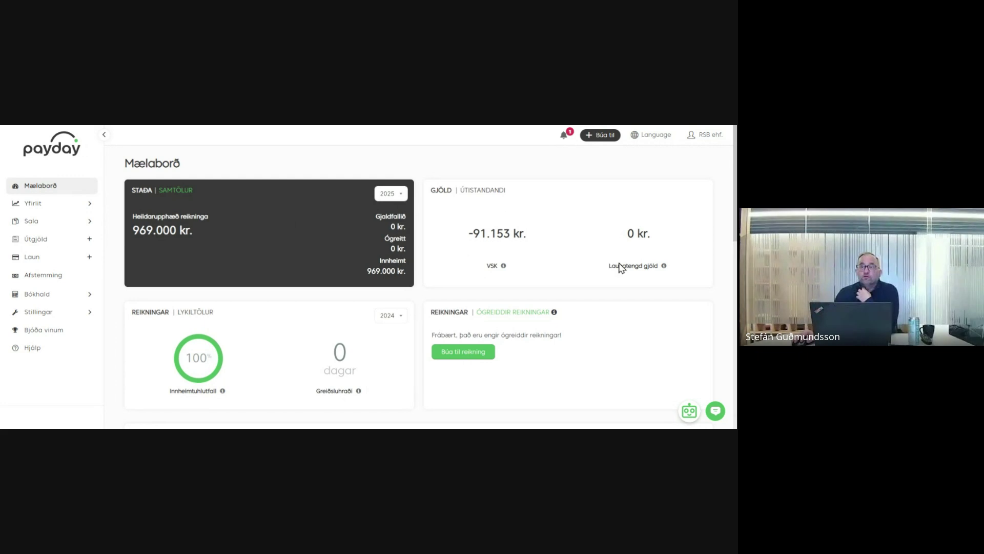
pyautogui.scroll(-2, 558, 253)
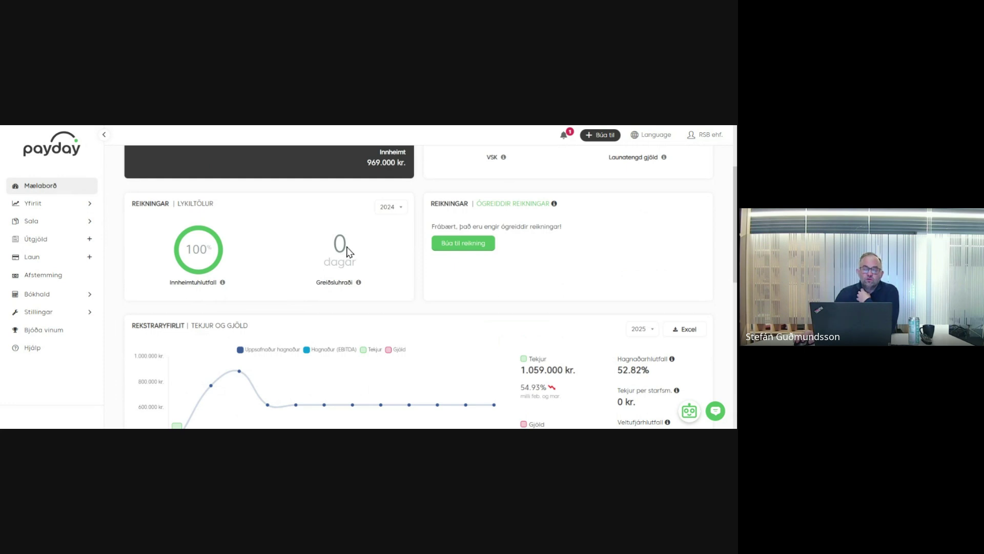
pyautogui.scroll(-2, 371, 251)
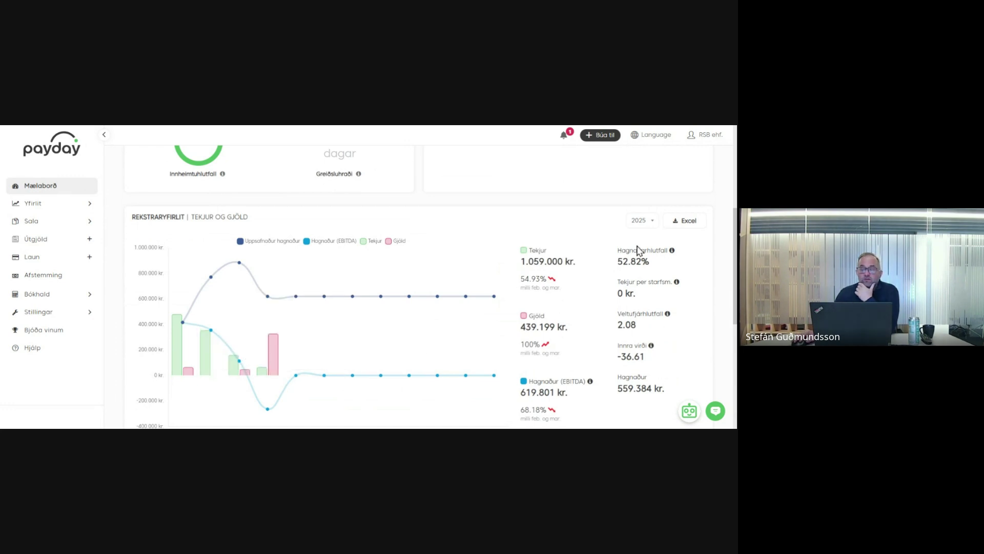
pyautogui.scroll(-1, 620, 283)
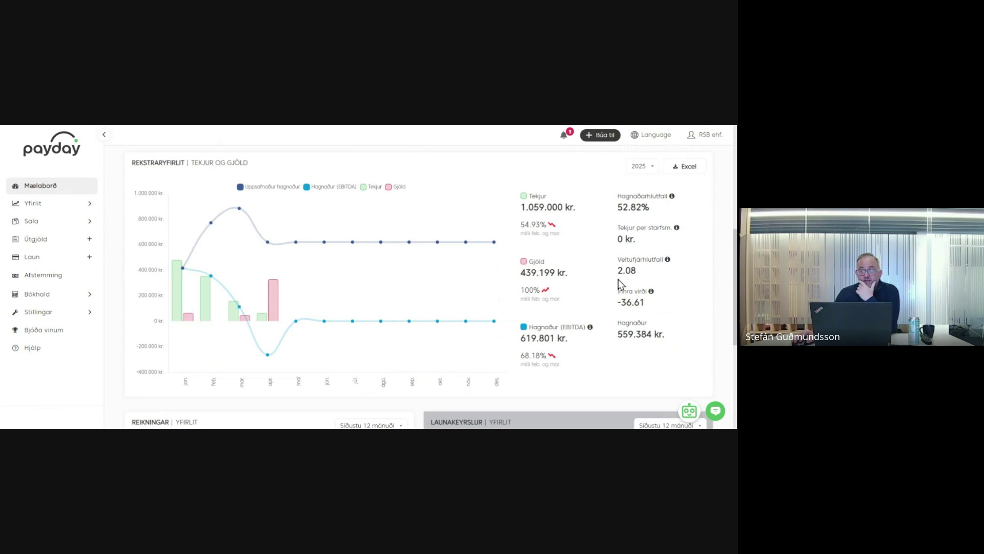
pyautogui.scroll(-4, 589, 284)
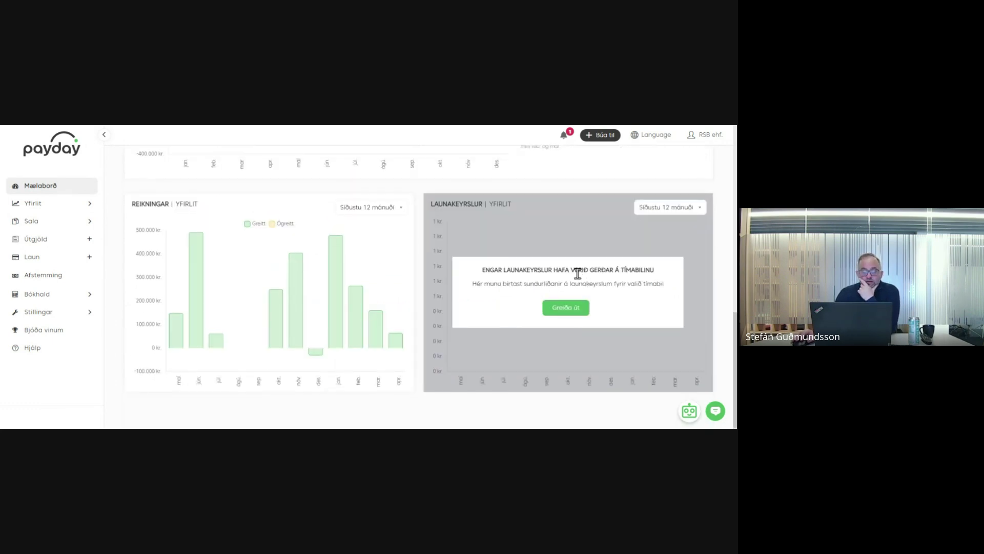
pyautogui.scroll(9, 581, 279)
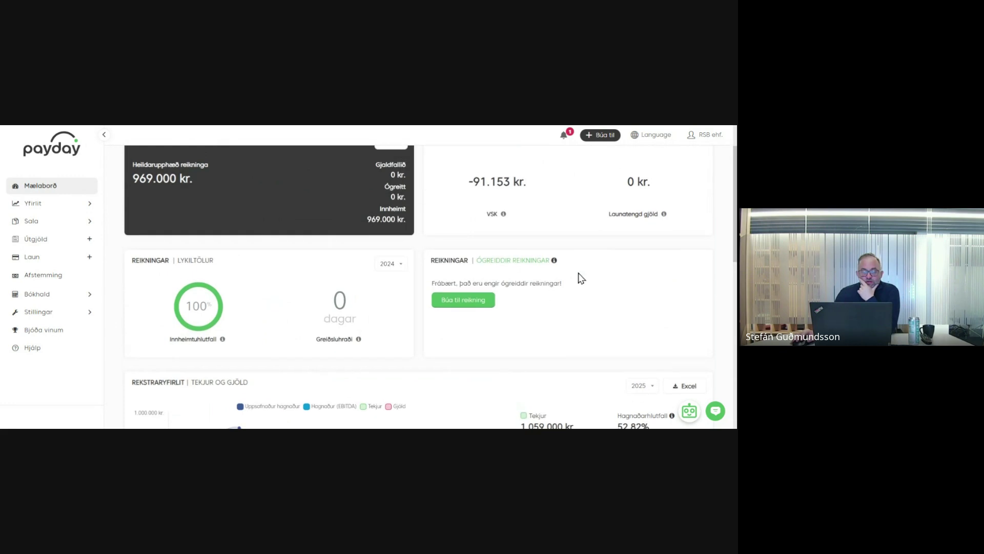
pyautogui.scroll(1, 579, 277)
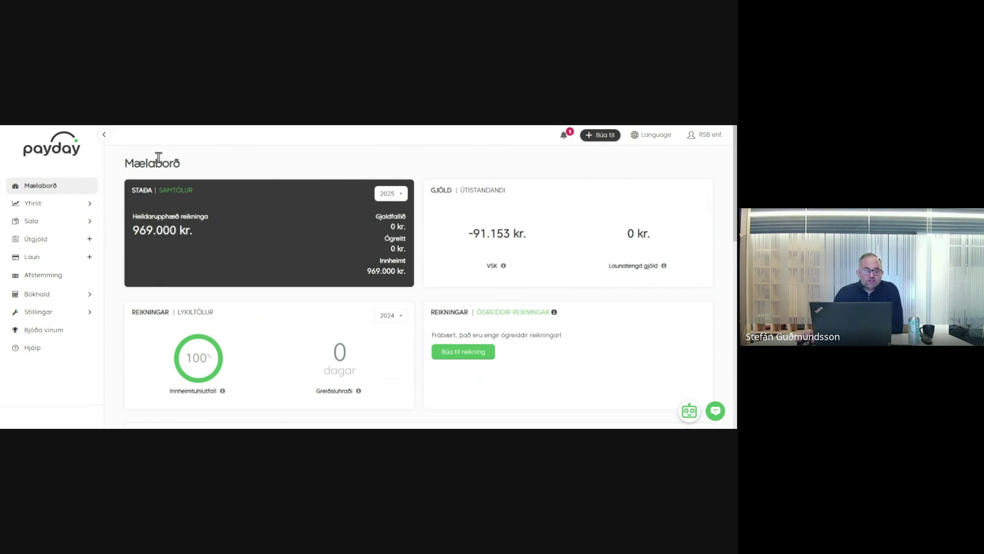
# Step: Open the company settings and review the basic information (Grunnupplýsingar), from the company's contact details to the receipt e-mail and support access options
pyautogui.click(40, 313)
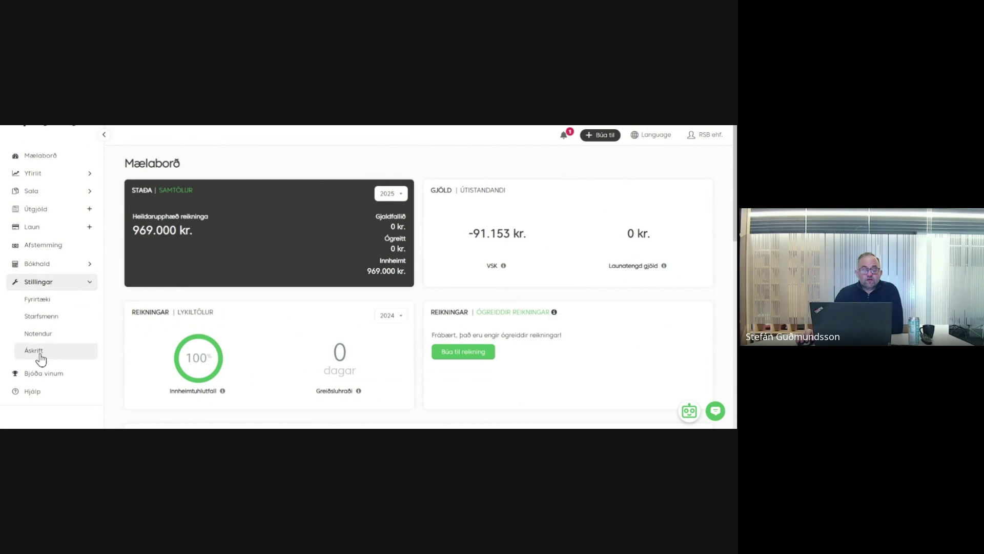
pyautogui.click(45, 302)
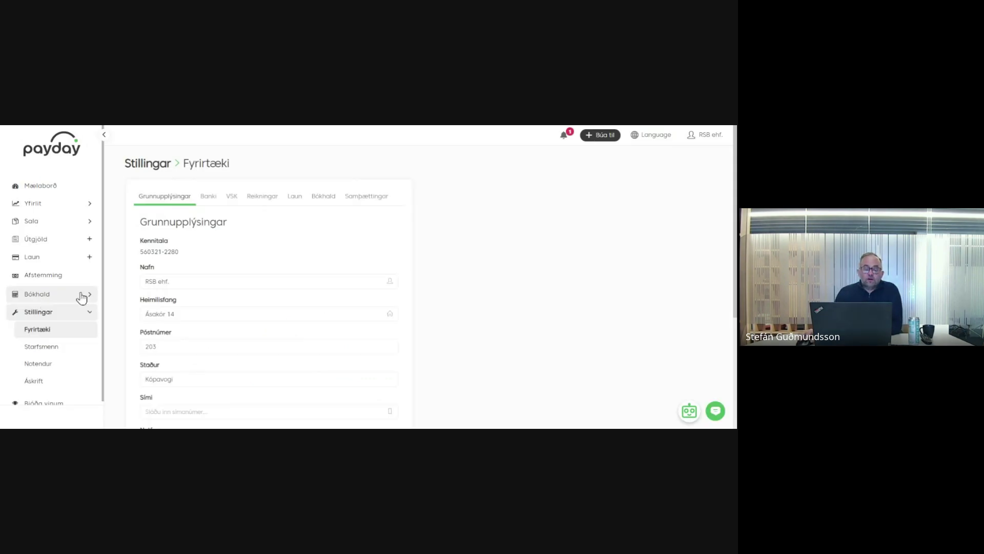
pyautogui.scroll(-1, 234, 239)
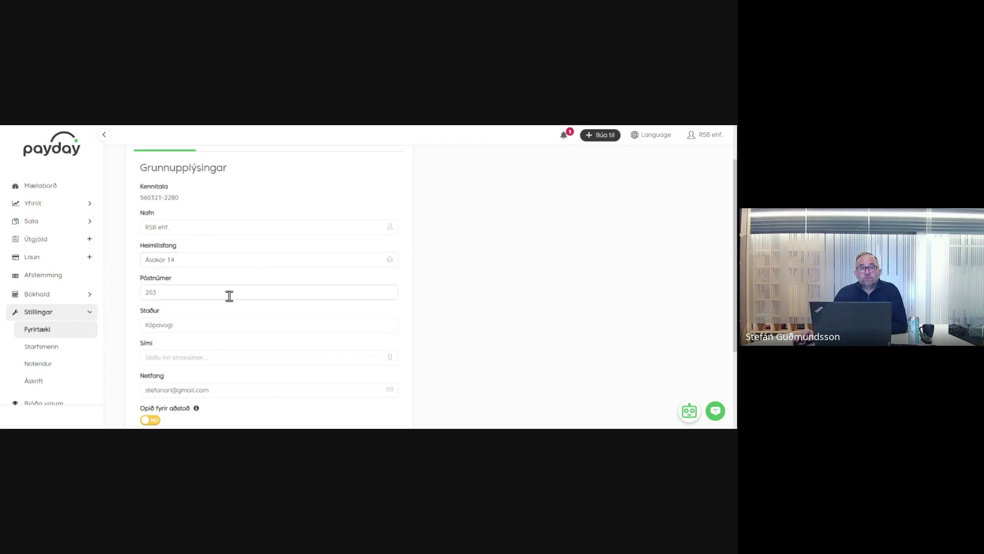
pyautogui.scroll(-2, 226, 299)
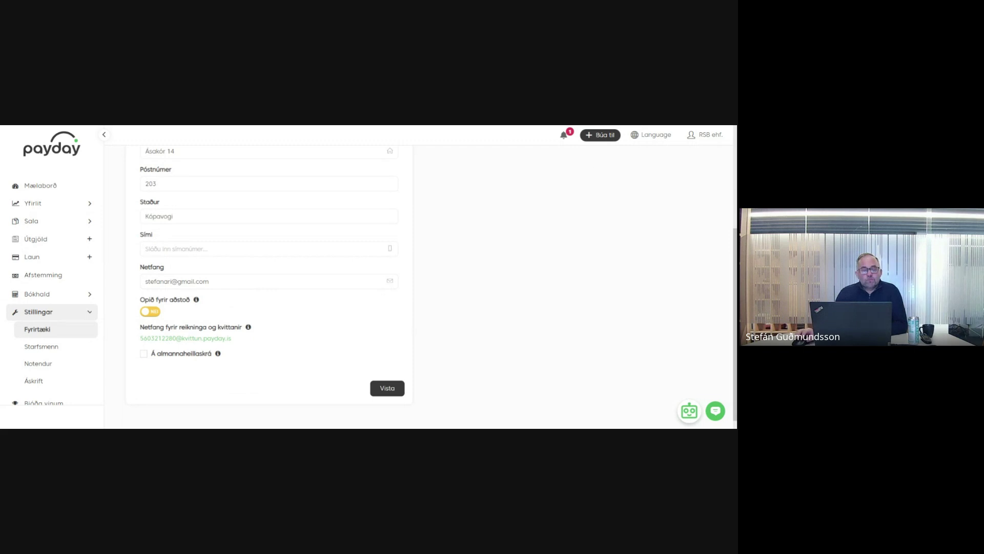
pyautogui.scroll(3, 314, 328)
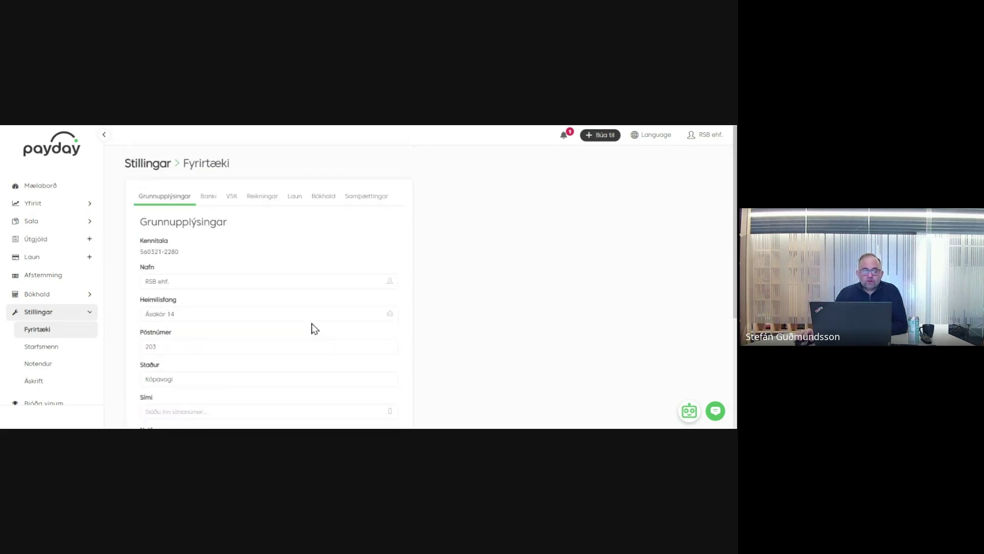
# Step: Review the company's bank settings (Banki), covering bank accounts, credit cards, the bank connection and the claim creation (Kröfustofnun) fields
pyautogui.click(209, 201)
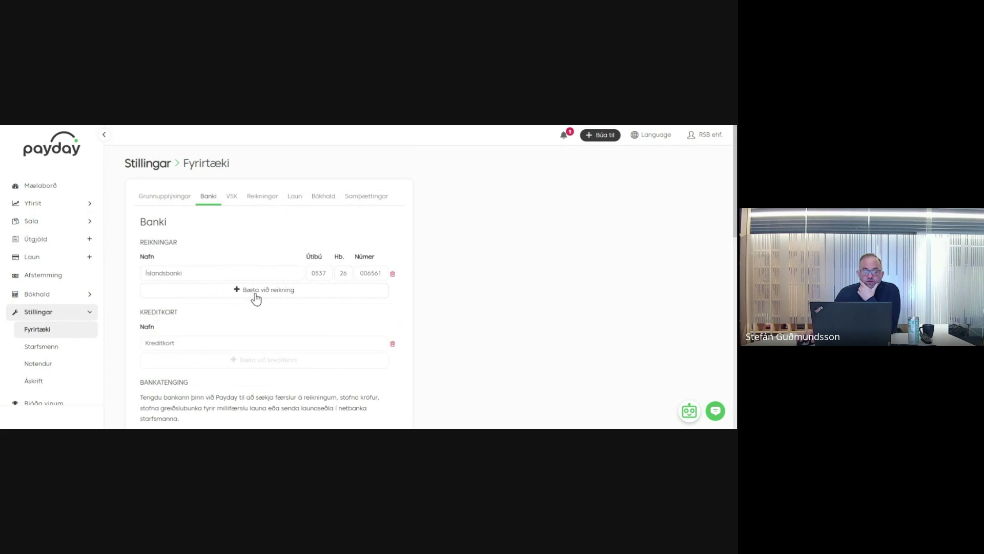
pyautogui.scroll(-1, 257, 297)
pyautogui.scroll(-1, 258, 297)
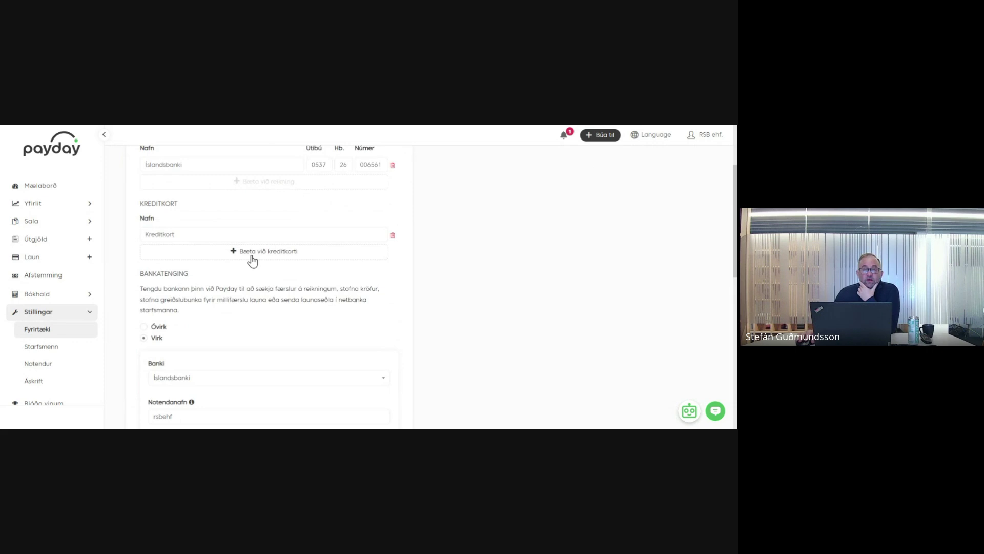
pyautogui.scroll(-1, 256, 263)
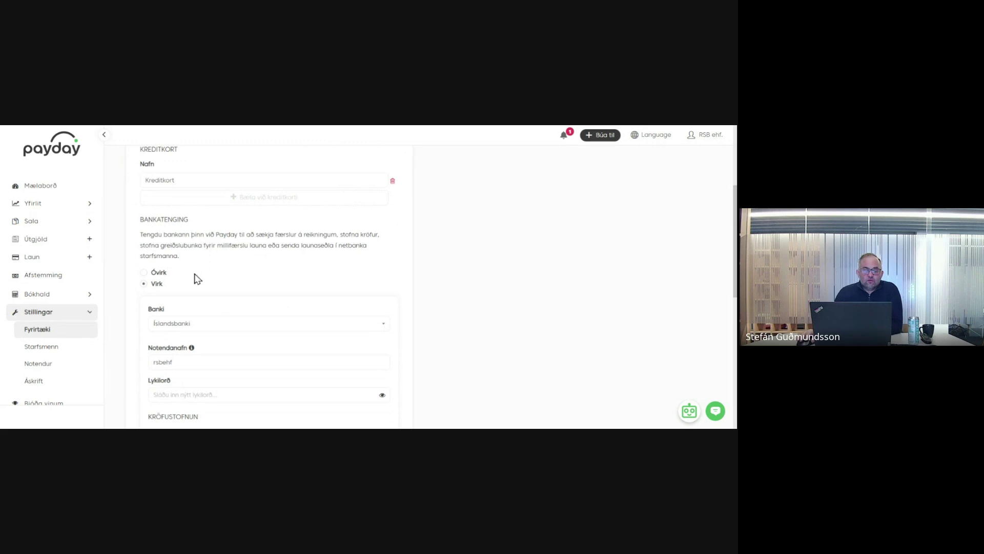
pyautogui.scroll(-1, 241, 268)
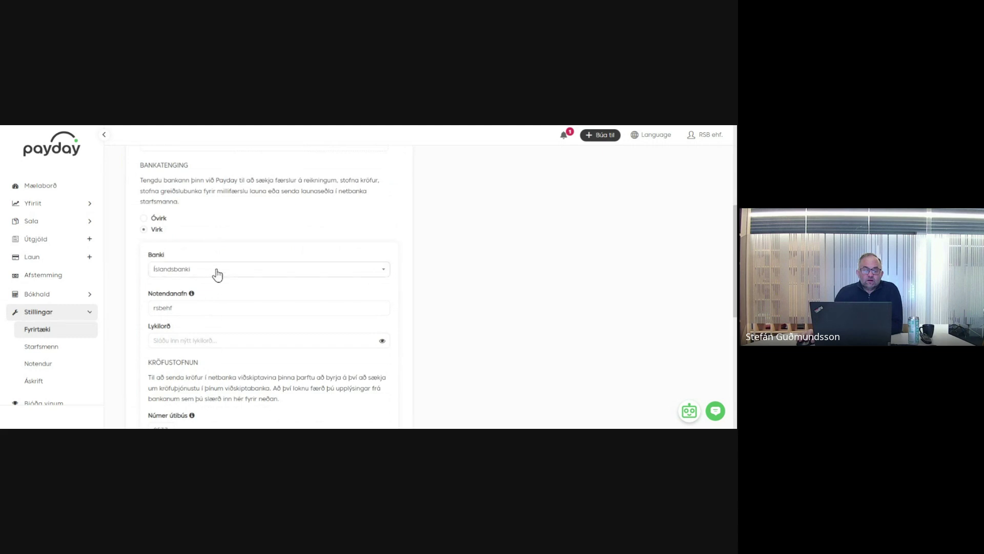
pyautogui.scroll(-1, 215, 289)
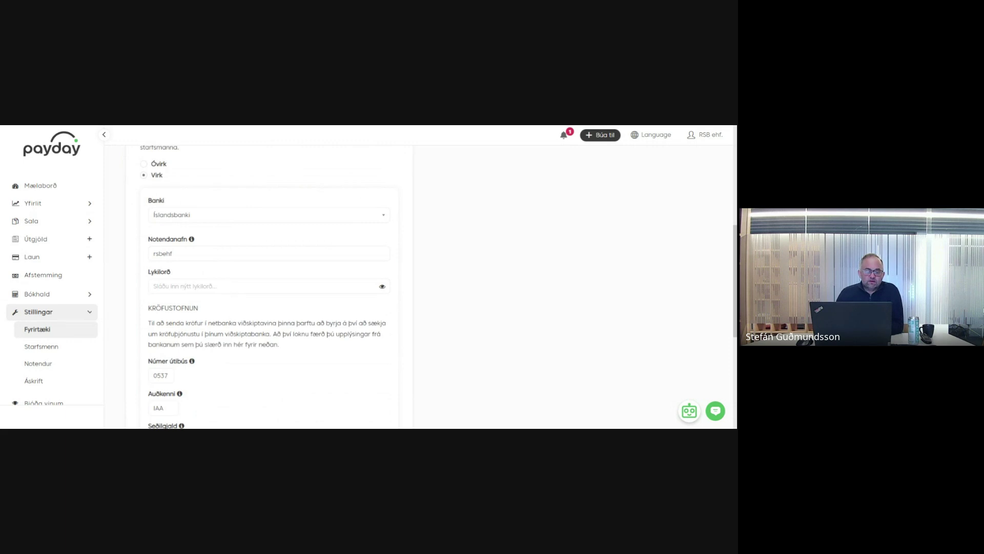
pyautogui.scroll(-3, 231, 259)
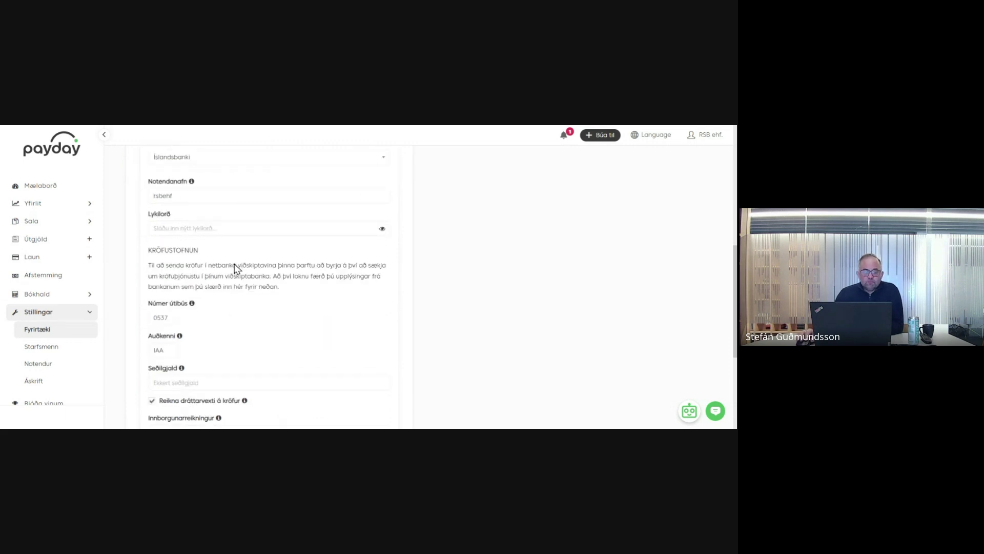
pyautogui.scroll(1, 260, 280)
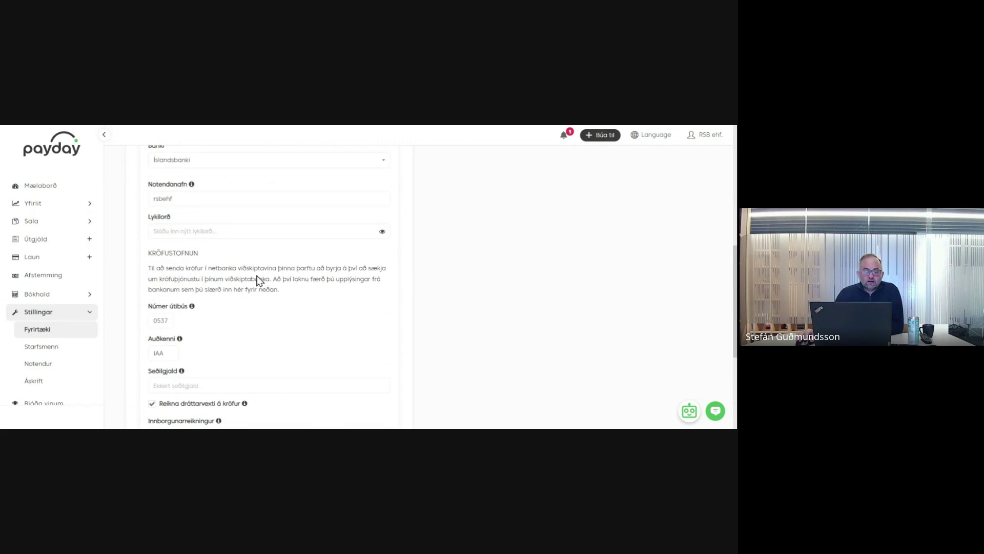
pyautogui.scroll(-1, 259, 280)
pyautogui.scroll(1, 260, 280)
pyautogui.scroll(4, 259, 280)
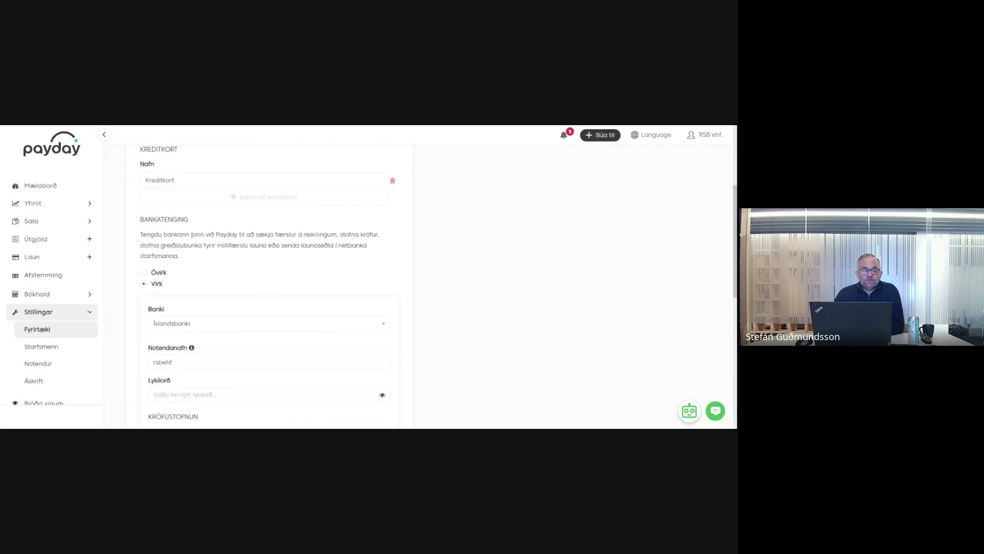
pyautogui.scroll(3, 277, 272)
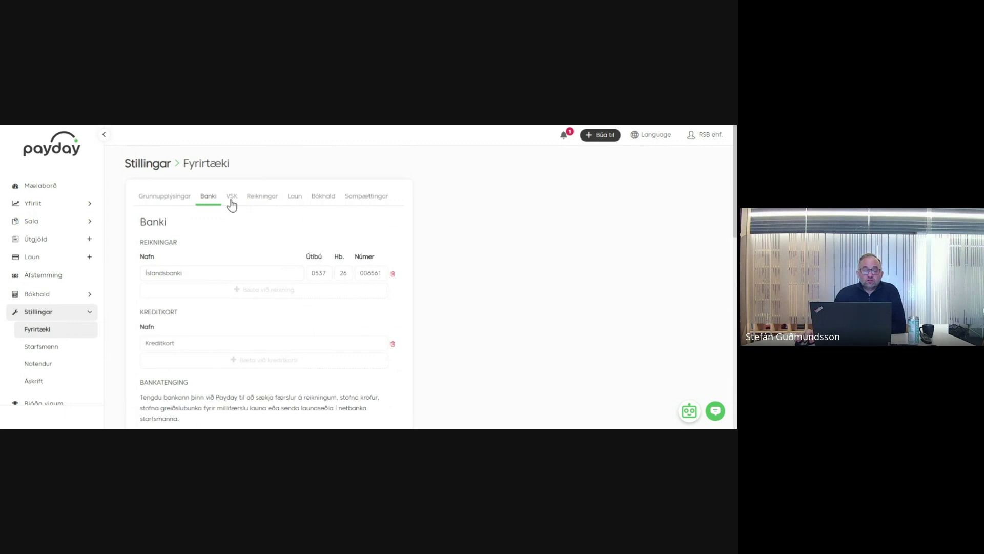
# Step: Review the company's VSK settings, including the VAT number, filing frequency and the enabled option "Láta Payday sjá um VSK skil"
pyautogui.click(231, 203)
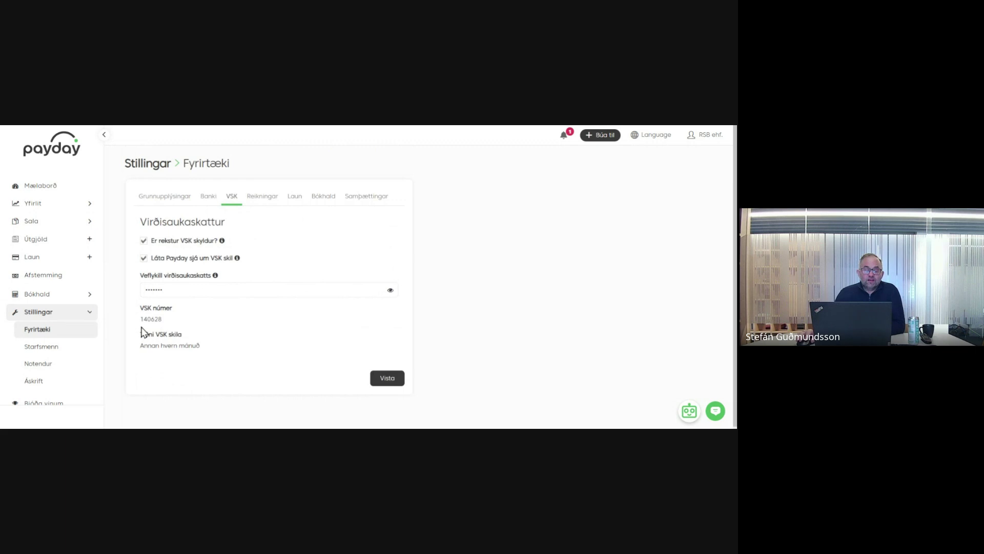
pyautogui.moveTo(138, 323); pyautogui.dragTo(159, 322)
pyautogui.click(140, 349)
pyautogui.moveTo(157, 264); pyautogui.dragTo(224, 267)
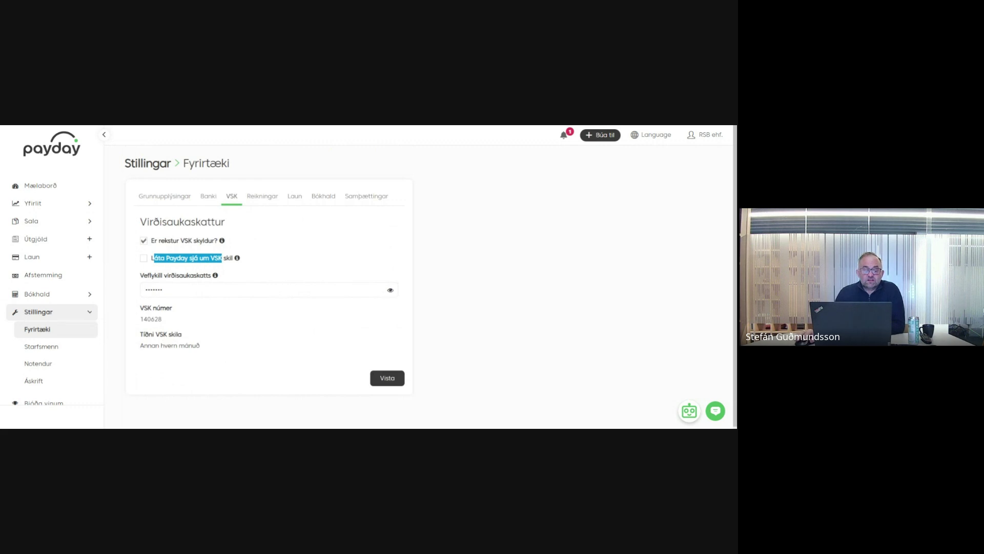
pyautogui.click(143, 257)
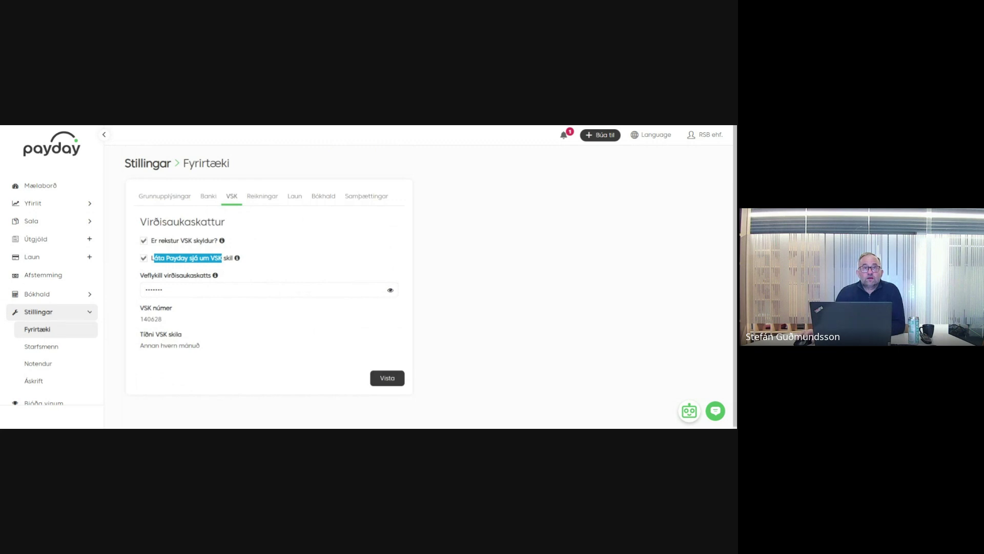
# Step: Review the company's invoice settings (Reikningar), including the logo, the enabled option "Taka á móti rafrænum reikningum" and the e-mail templates
pyautogui.click(257, 199)
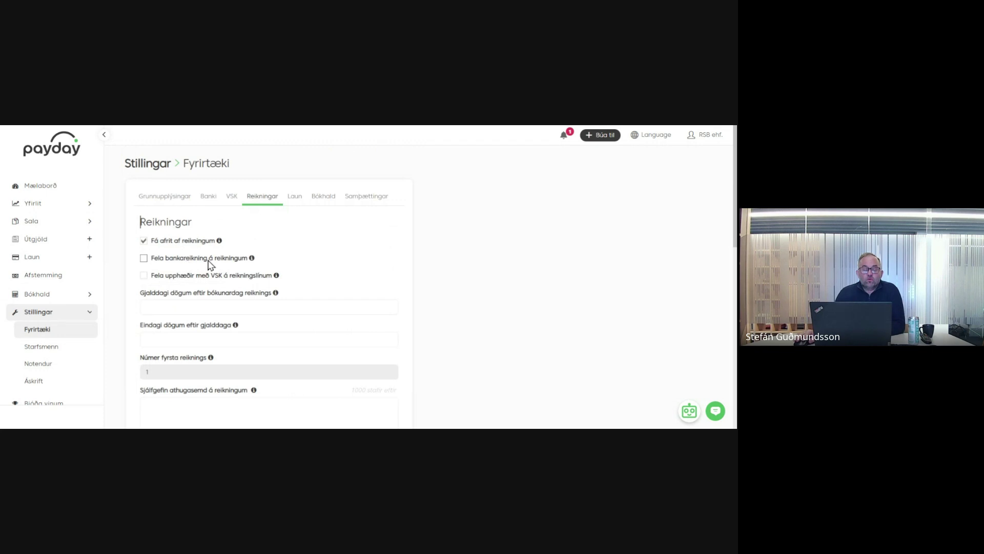
pyautogui.scroll(-2, 205, 264)
pyautogui.scroll(-1, 205, 265)
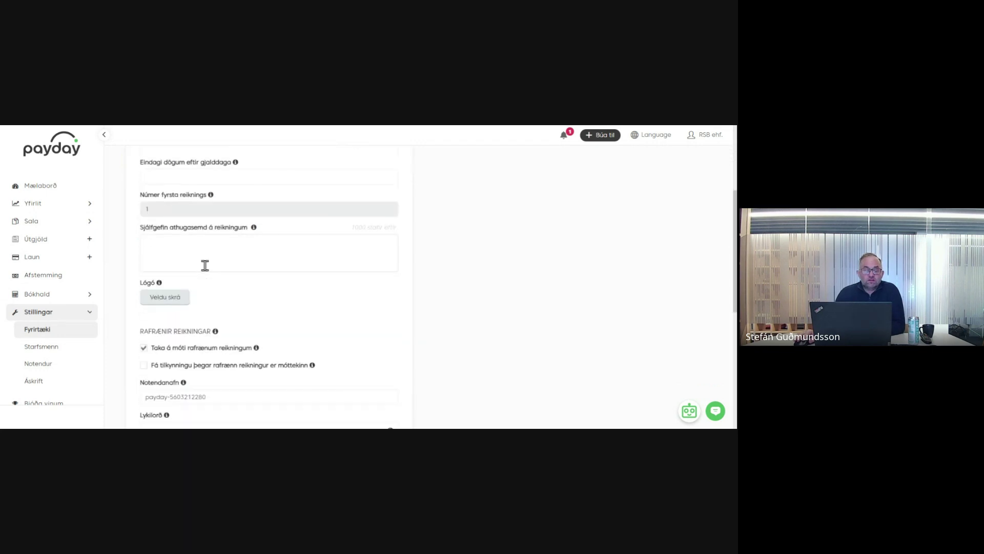
pyautogui.scroll(-1, 242, 285)
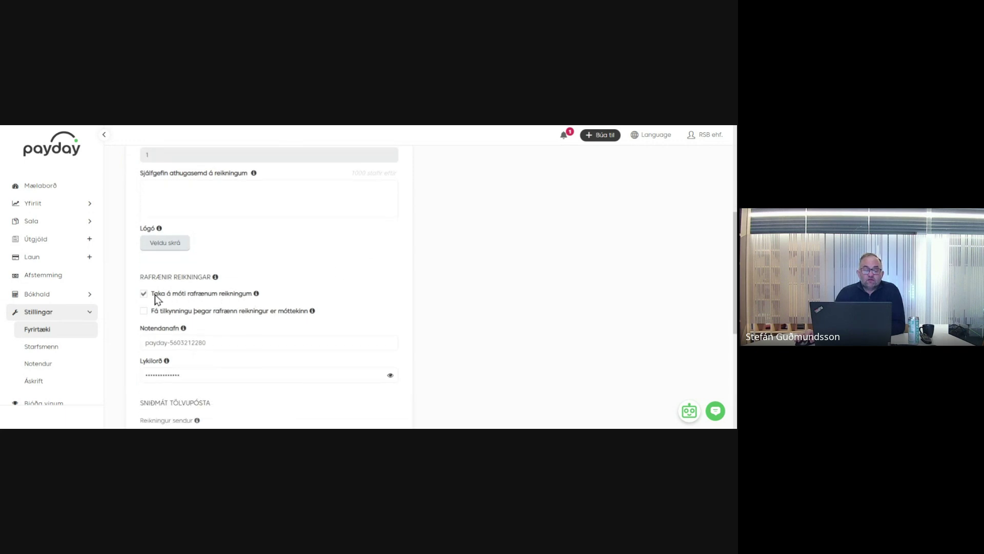
pyautogui.moveTo(153, 295); pyautogui.dragTo(251, 297)
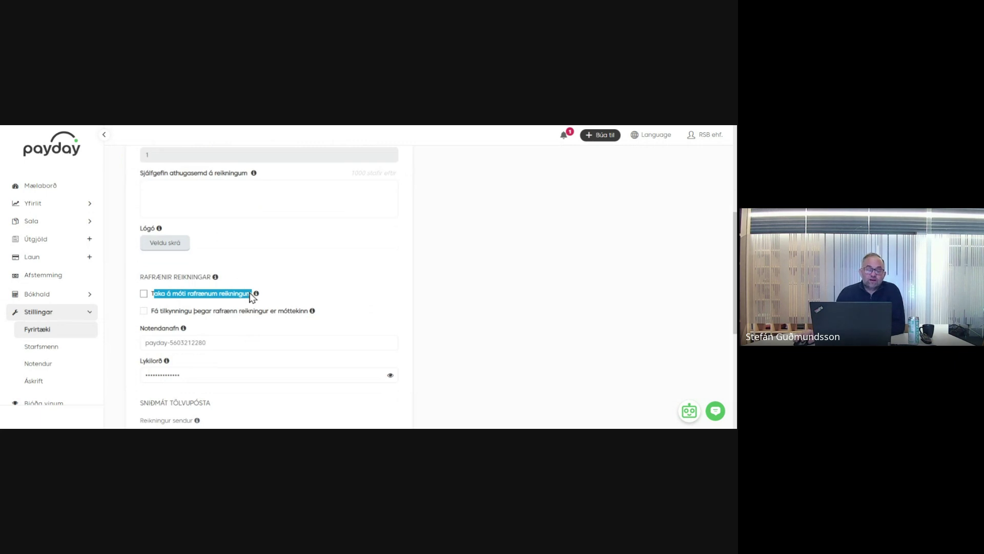
pyautogui.click(143, 293)
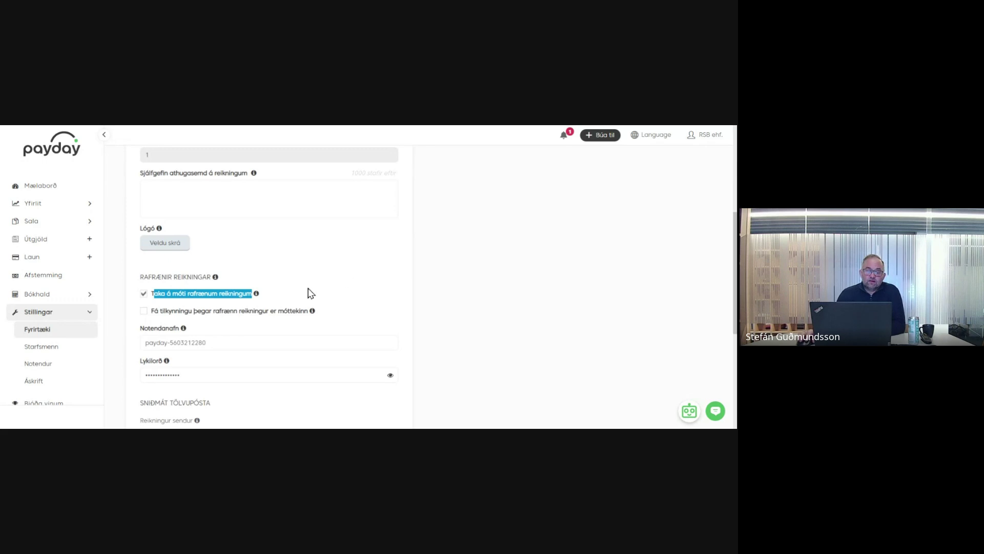
pyautogui.scroll(-3, 314, 292)
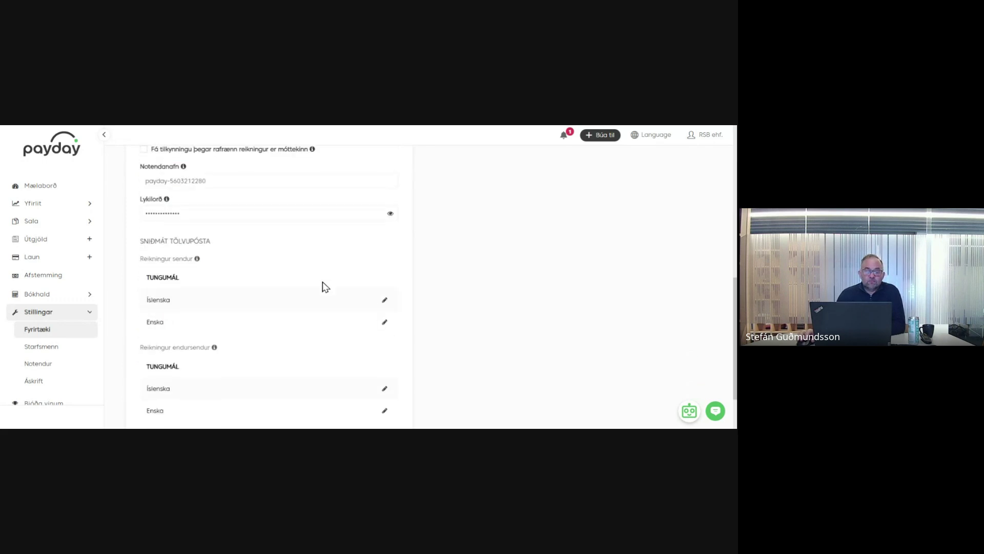
pyautogui.scroll(4, 323, 286)
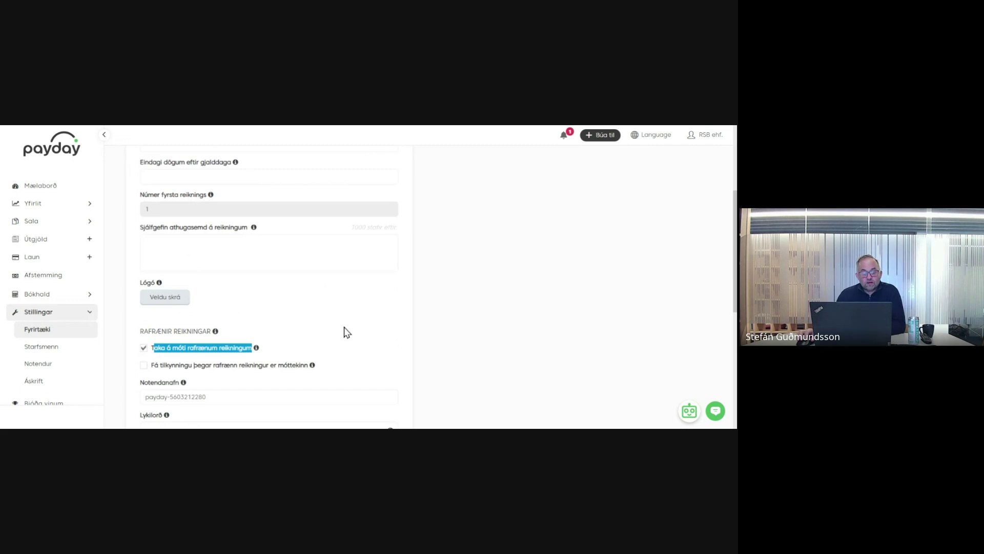
pyautogui.scroll(1, 345, 332)
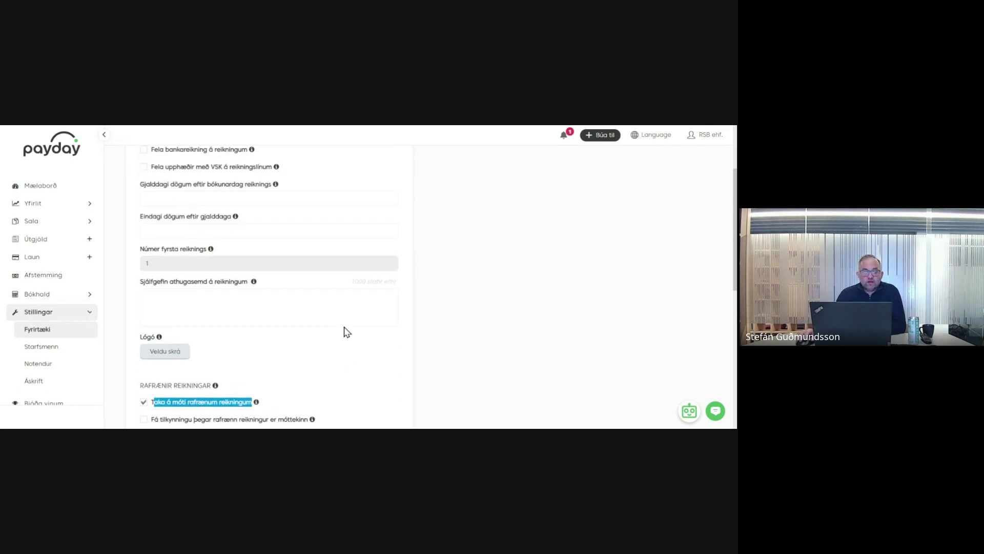
# Step: Review the company's payroll settings (Laun), covering withholding tax, holiday pay and the period options (Tímabil) for automatic payroll runs
pyautogui.scroll(-2, 339, 332)
pyautogui.scroll(4, 359, 303)
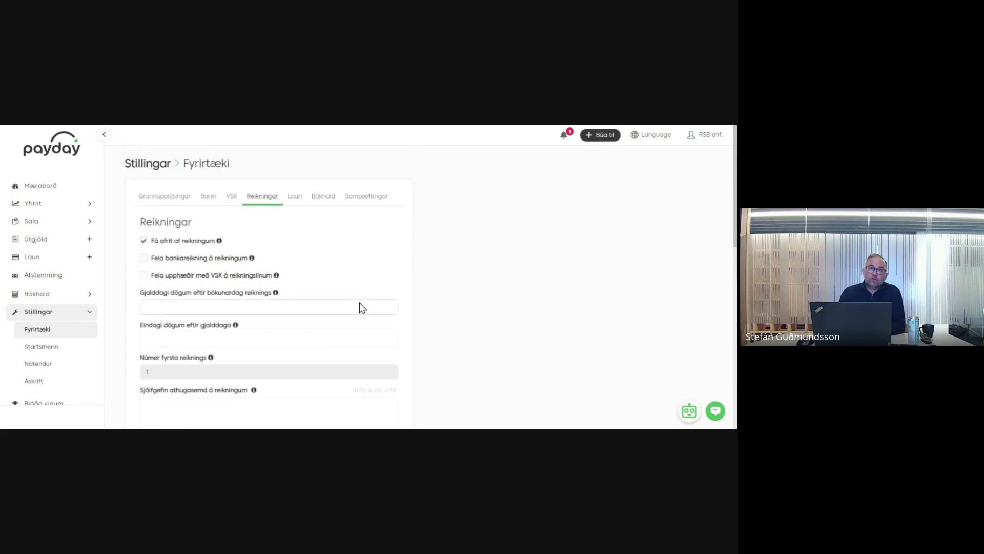
pyautogui.click(294, 202)
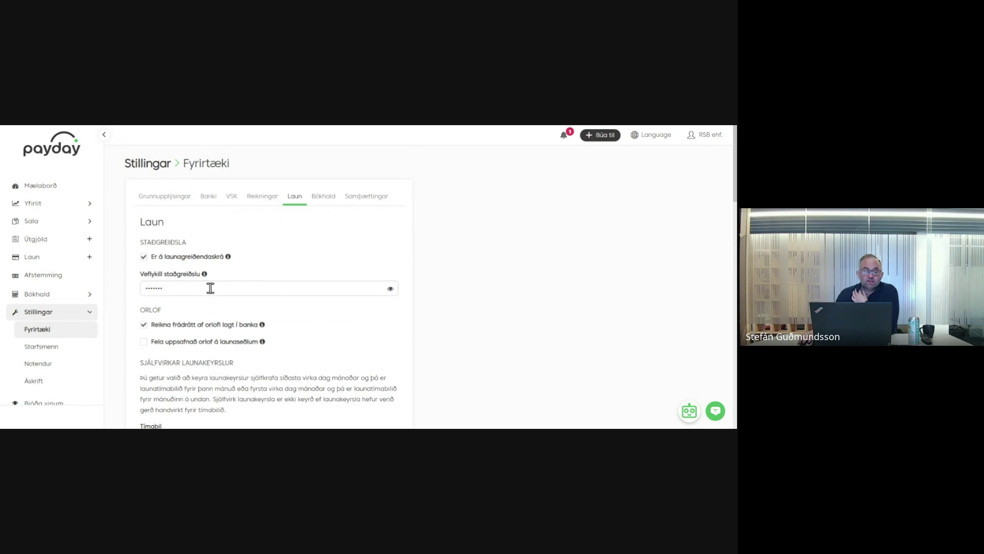
pyautogui.scroll(-2, 307, 281)
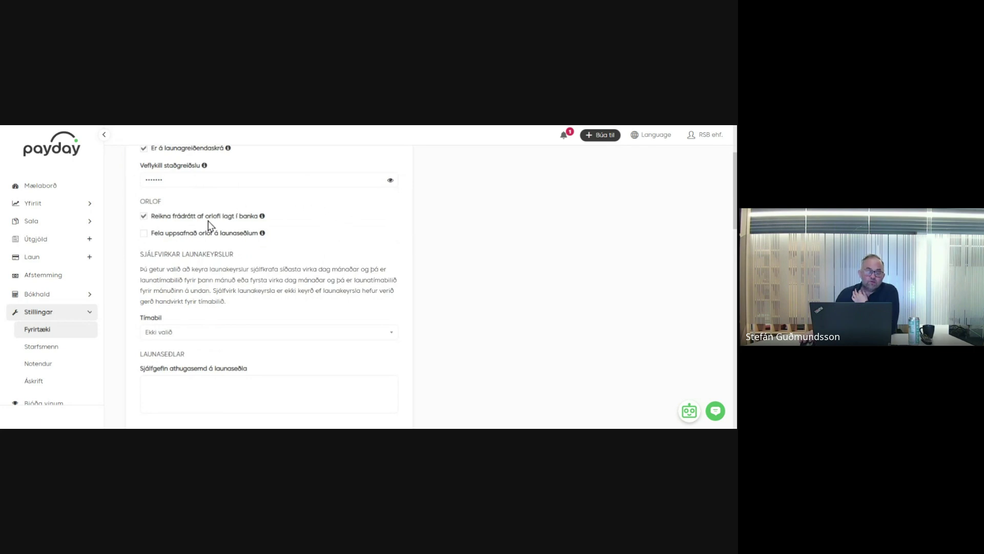
pyautogui.scroll(-2, 190, 242)
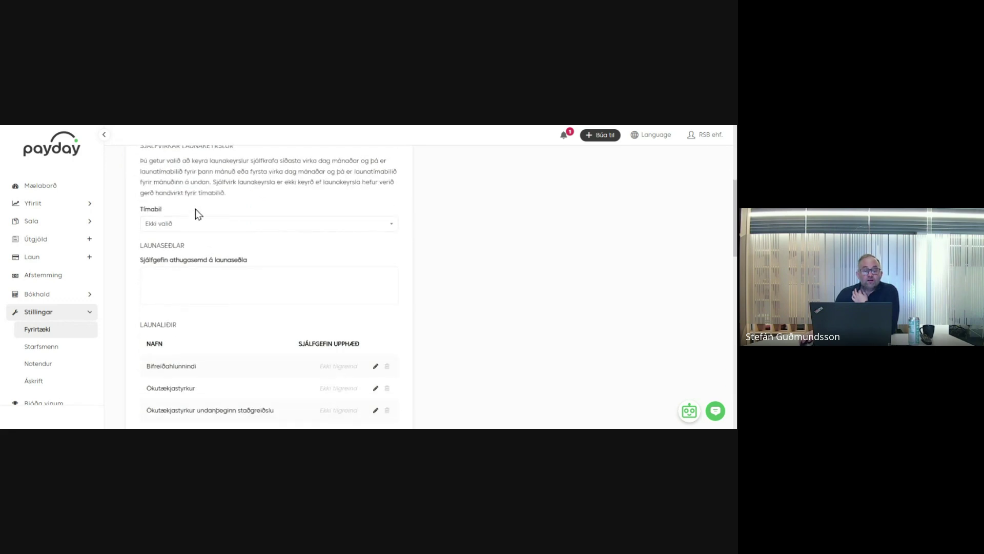
pyautogui.scroll(1, 200, 213)
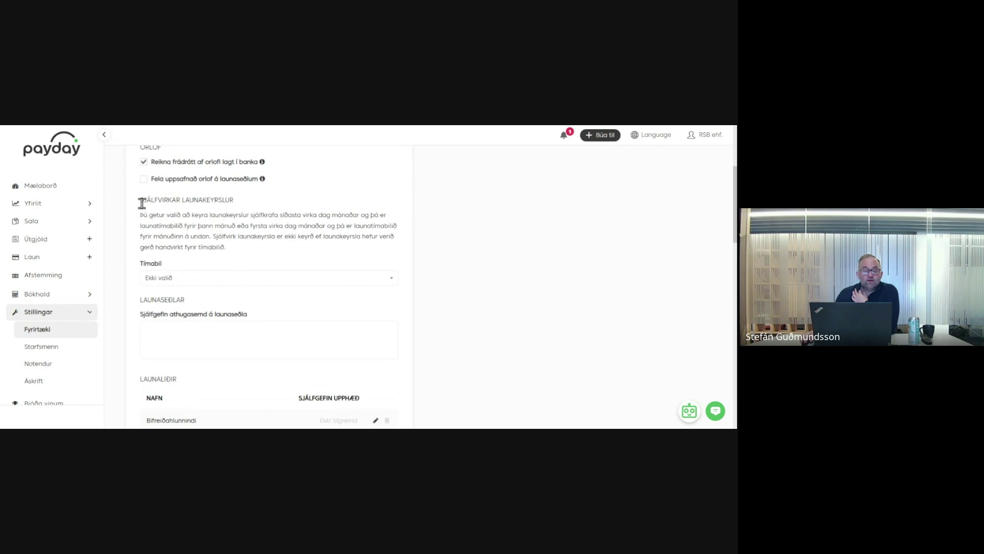
pyautogui.moveTo(138, 200); pyautogui.dragTo(244, 207)
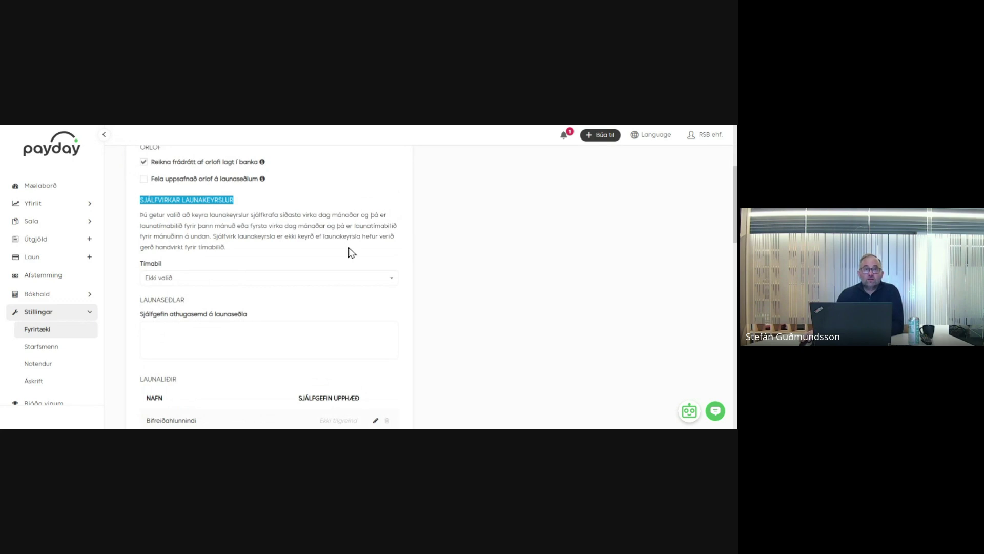
pyautogui.click(306, 279)
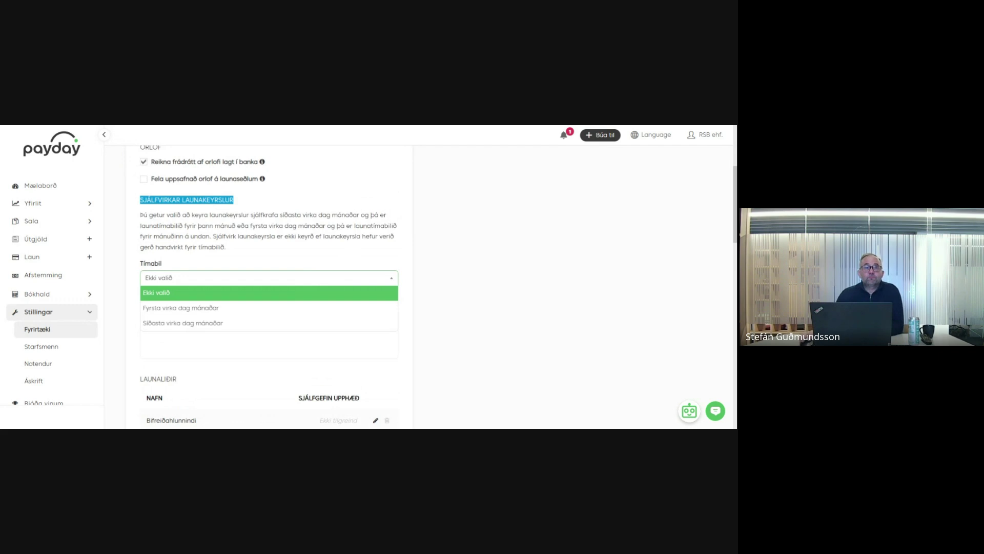
pyautogui.click(275, 257)
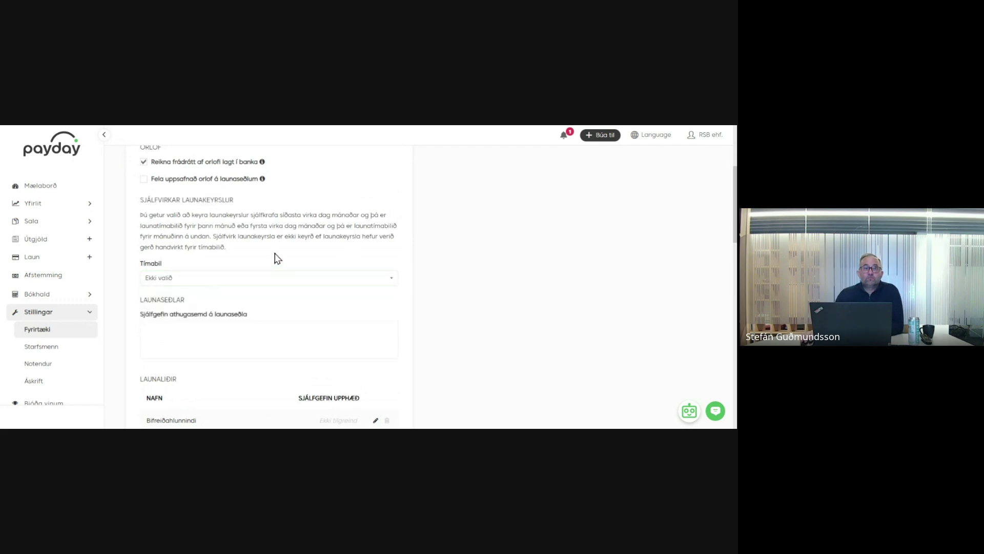
# Step: Look through the company's lists of wage items (Launaliðir) and deduction items (Frádráttarliðir) in the payroll settings
pyautogui.scroll(-5, 275, 258)
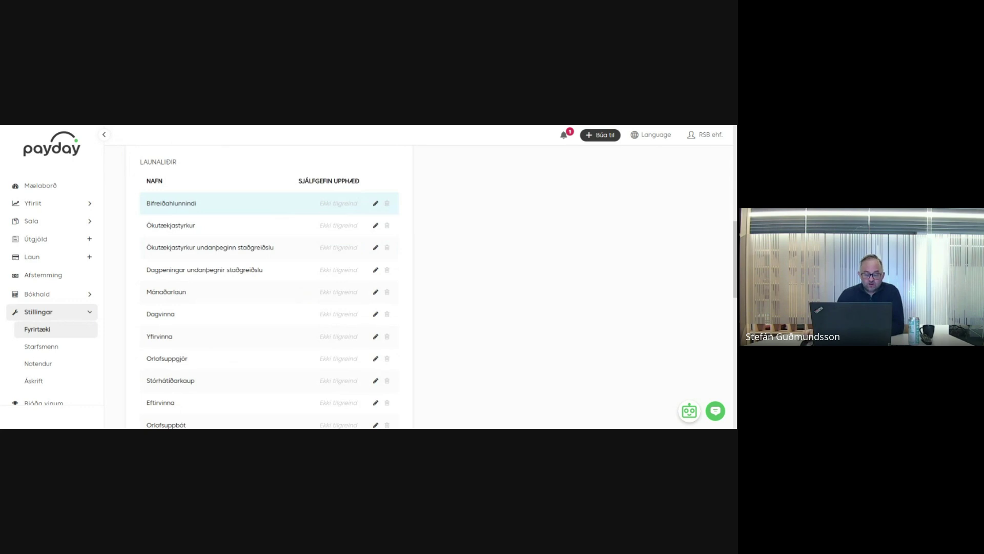
pyautogui.scroll(-6, 281, 213)
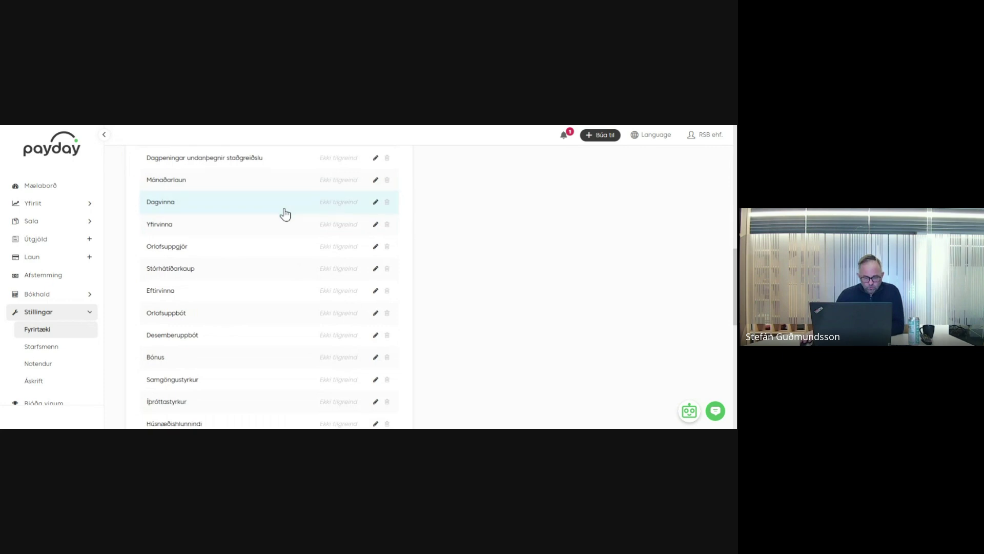
pyautogui.scroll(-2, 285, 214)
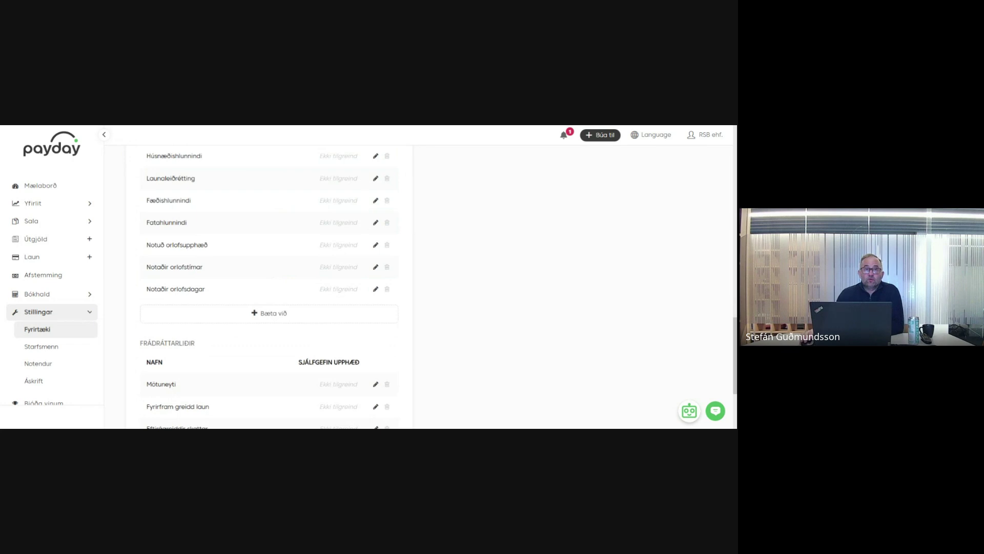
pyautogui.scroll(-2, 272, 314)
pyautogui.scroll(-3, 271, 314)
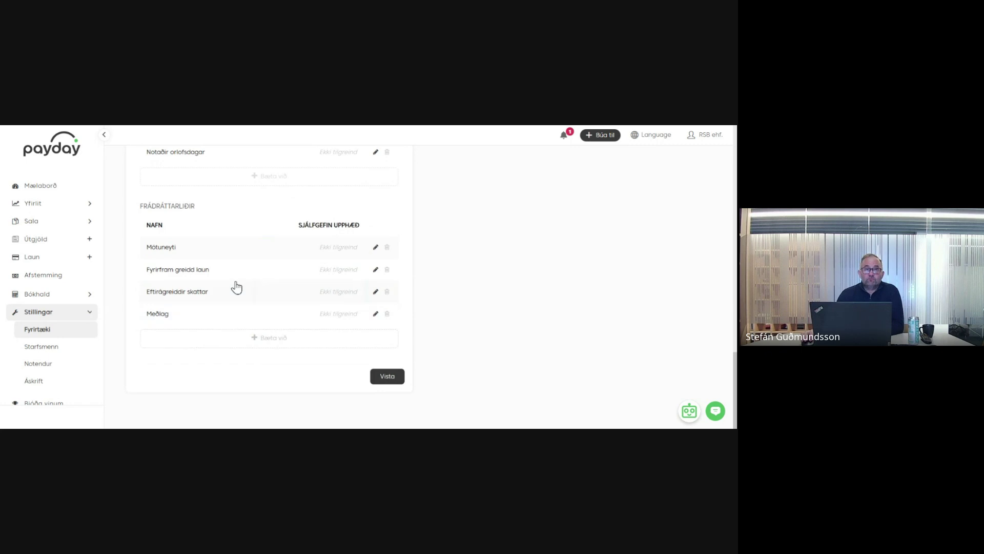
pyautogui.scroll(10, 235, 285)
pyautogui.scroll(5, 285, 265)
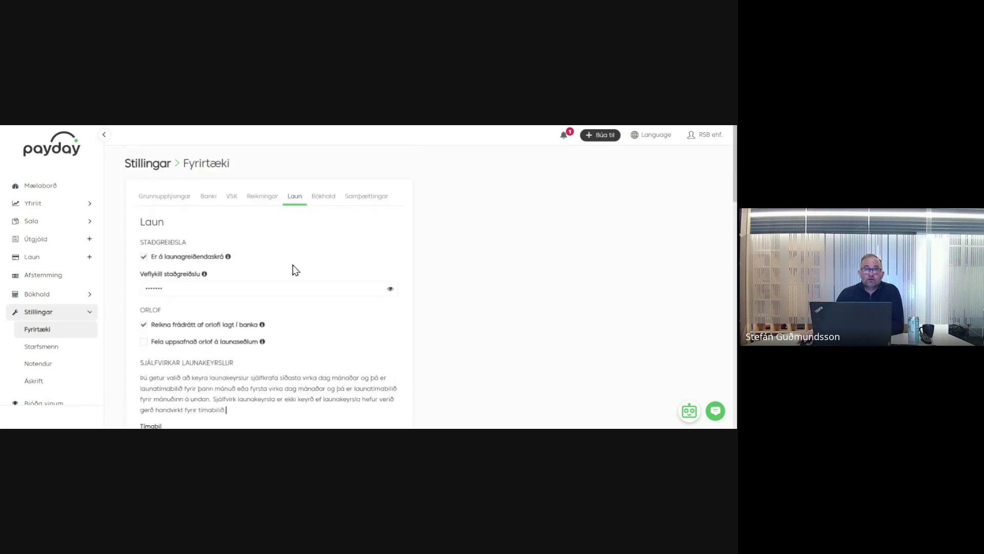
# Step: Review the company's accounting settings (Bókhald), including the bookkeeping start date, the financial years and the default accounts
pyautogui.click(325, 200)
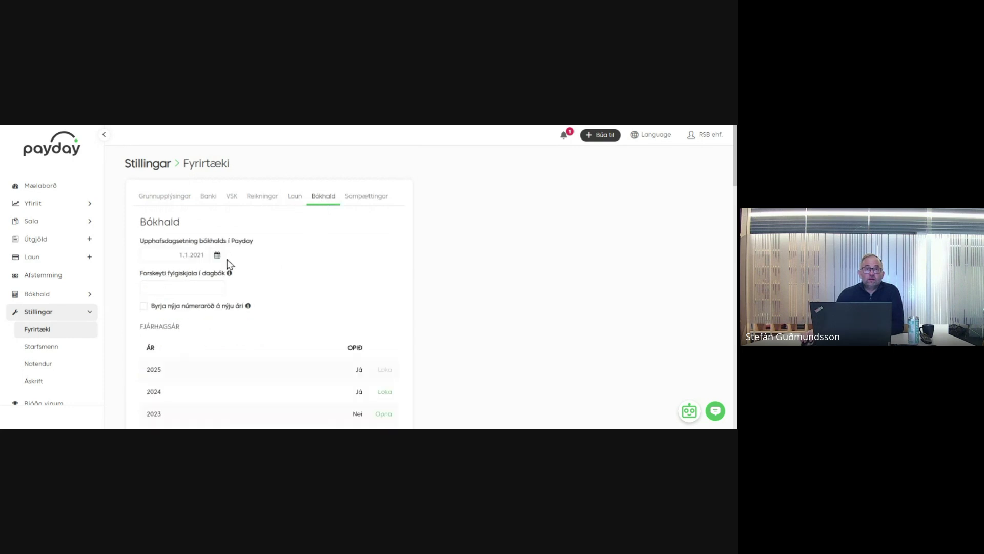
pyautogui.click(166, 255)
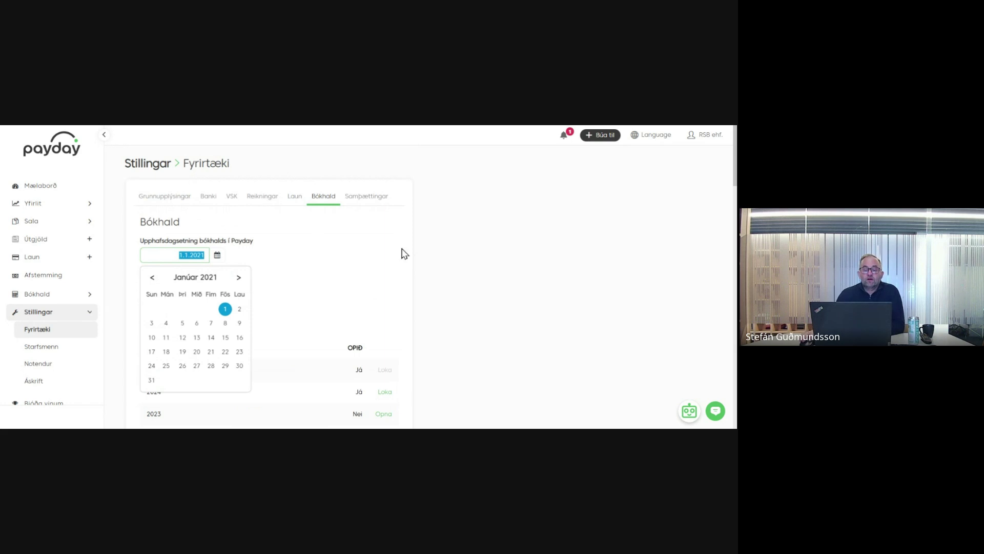
pyautogui.click(331, 247)
pyautogui.scroll(-2, 333, 248)
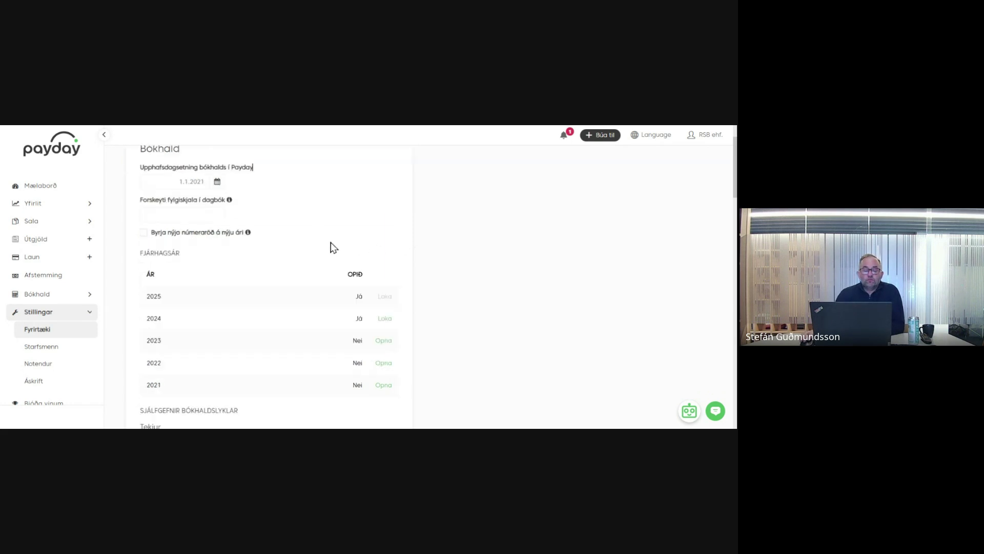
pyautogui.scroll(-2, 333, 247)
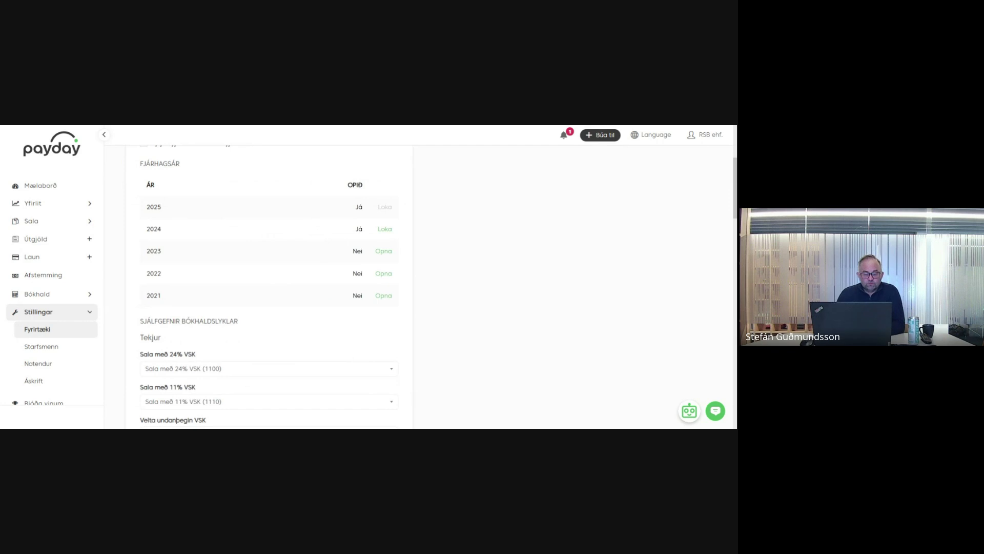
pyautogui.scroll(-3, 343, 336)
pyautogui.scroll(5, 343, 337)
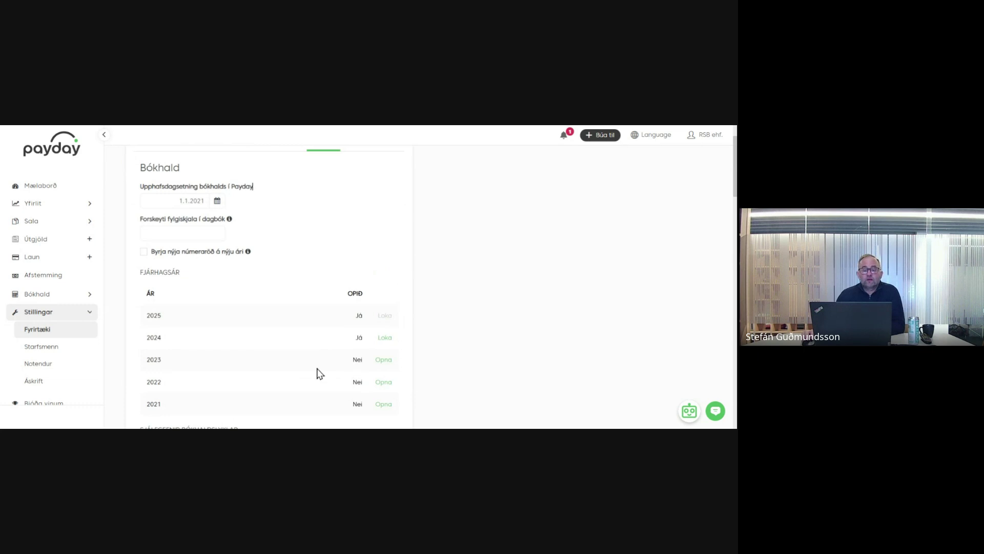
pyautogui.scroll(1, 320, 374)
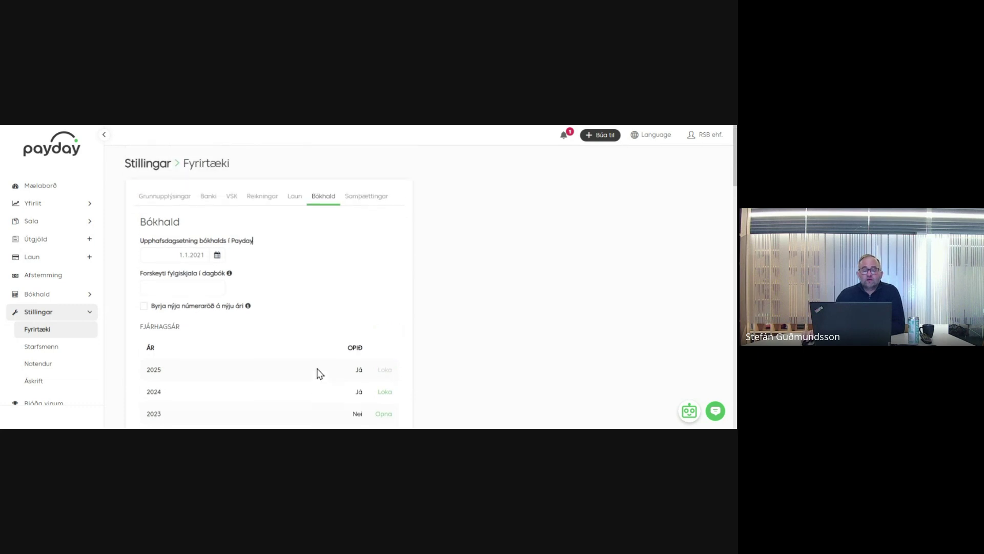
# Step: Review the company's integrations (Samþættingar) and the connection types offered for a new integration, from PaydayAPI to Noona, without adding one
pyautogui.click(367, 201)
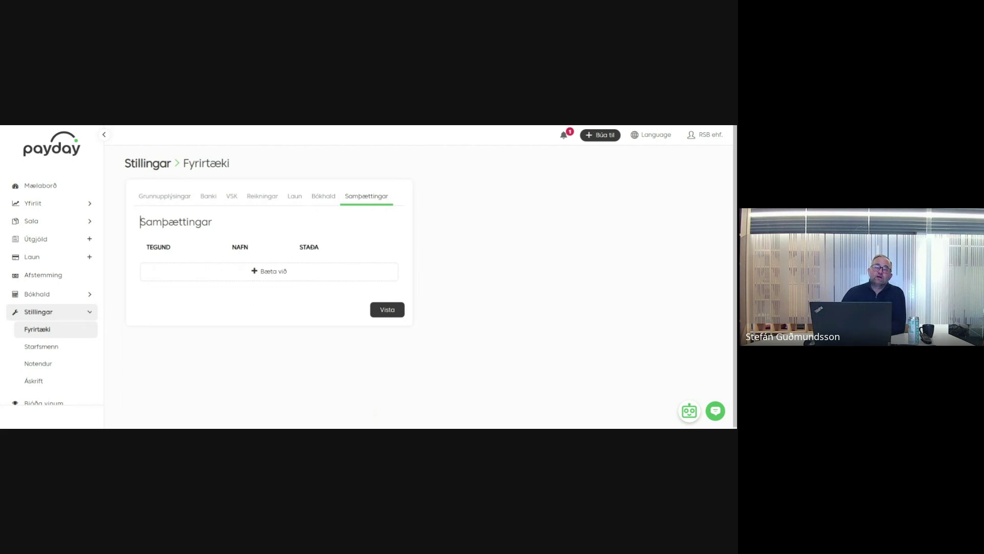
pyautogui.click(285, 278)
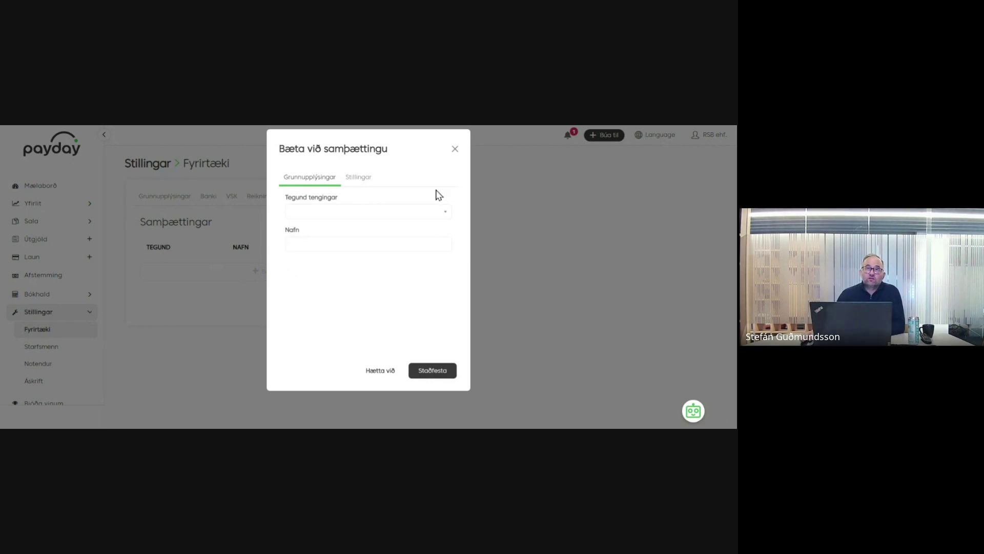
pyautogui.click(434, 219)
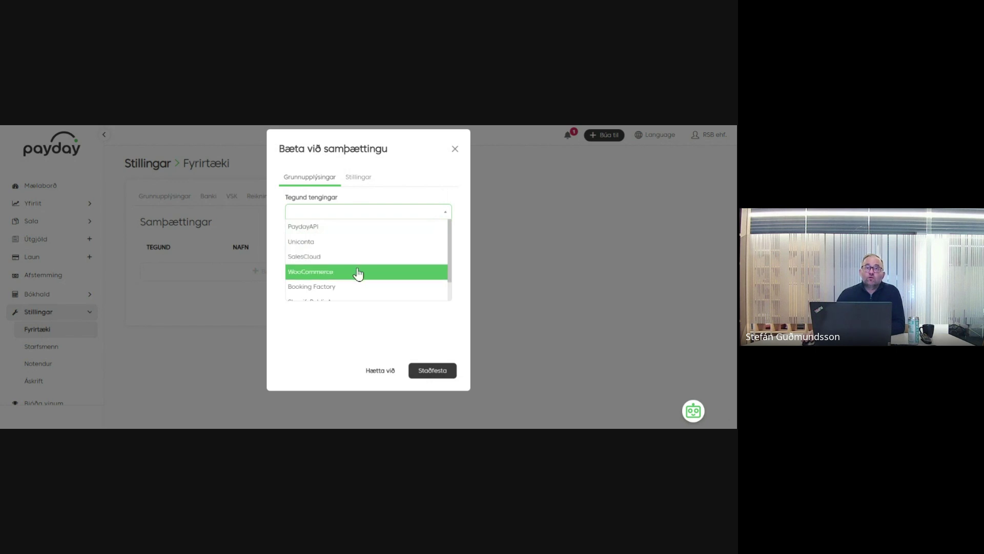
pyautogui.scroll(-1, 358, 270)
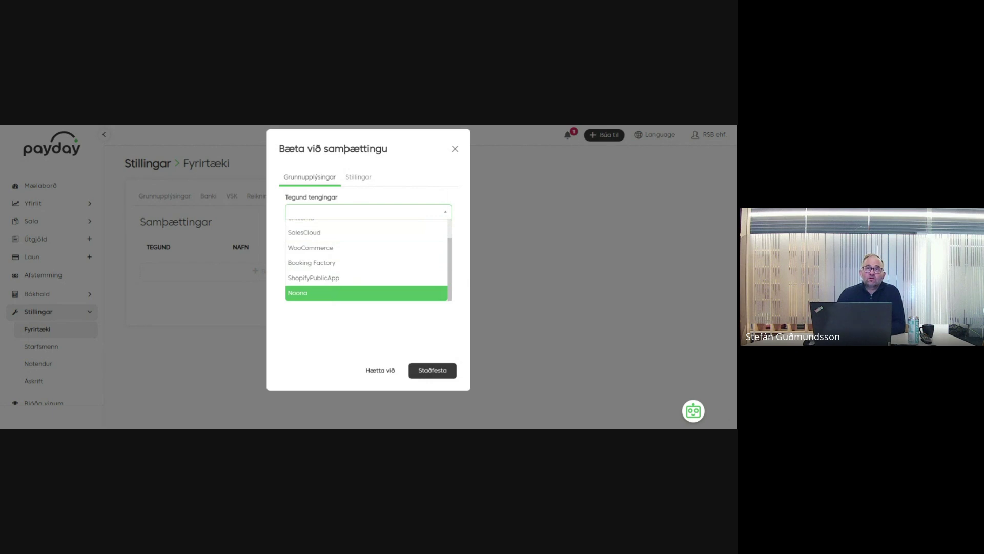
pyautogui.click(456, 149)
pyautogui.click(455, 150)
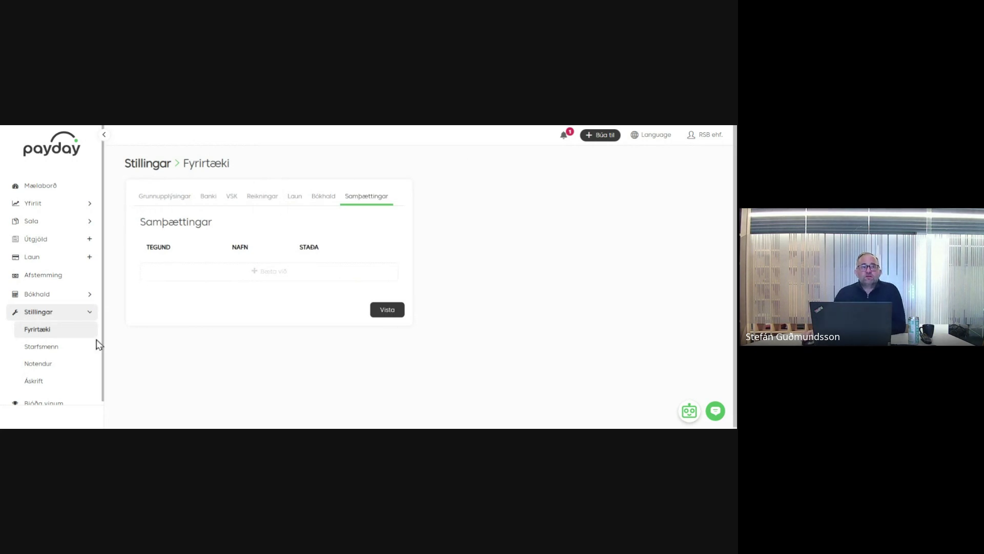
# Step: Open the employee's record in Starfsmenn and review the basic information, including the payslip e-mail field
pyautogui.click(48, 347)
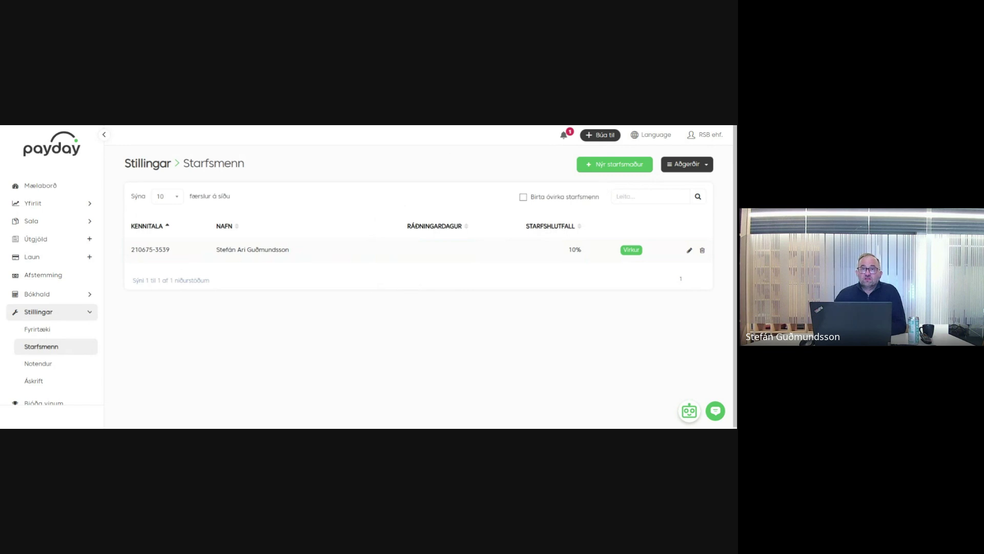
pyautogui.click(438, 255)
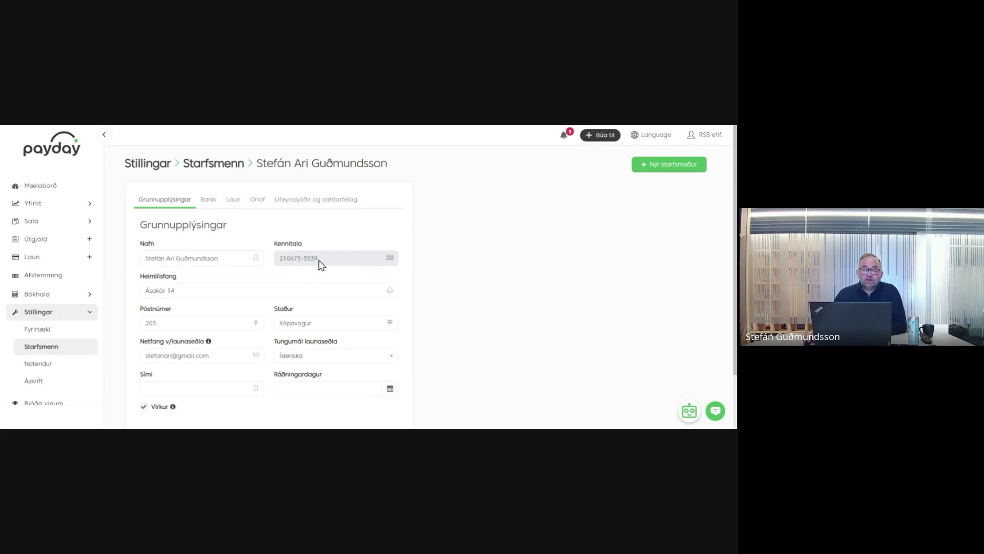
pyautogui.scroll(-1, 338, 260)
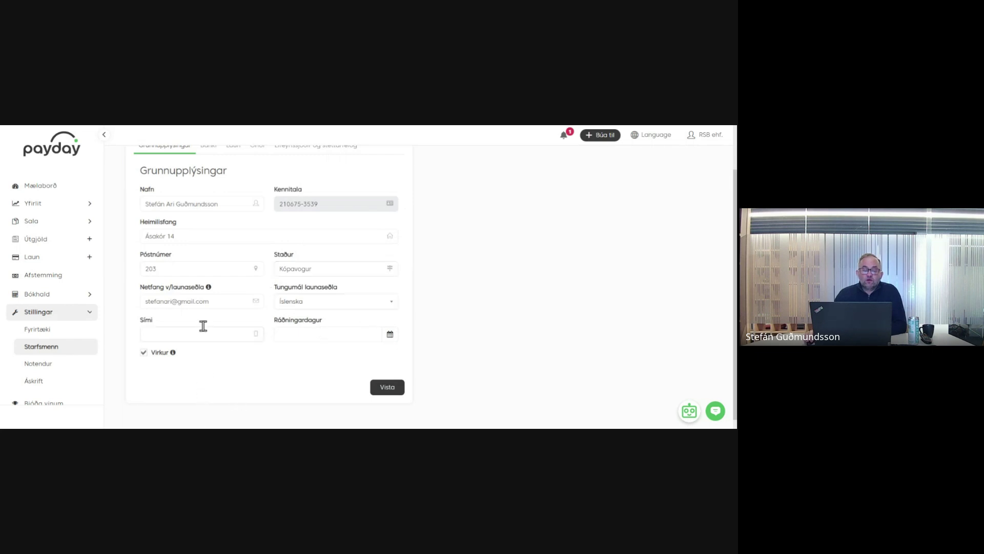
pyautogui.click(225, 300)
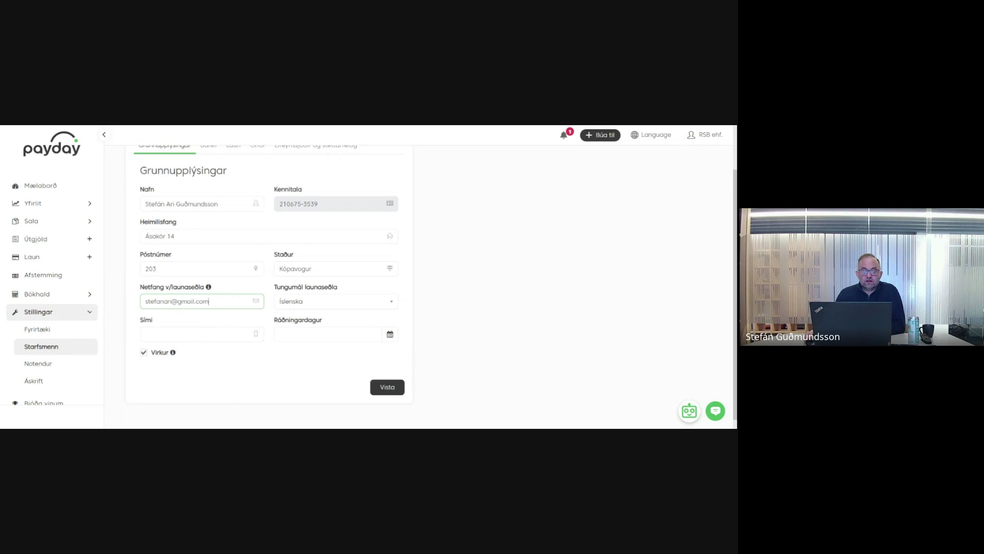
pyautogui.scroll(1, 254, 300)
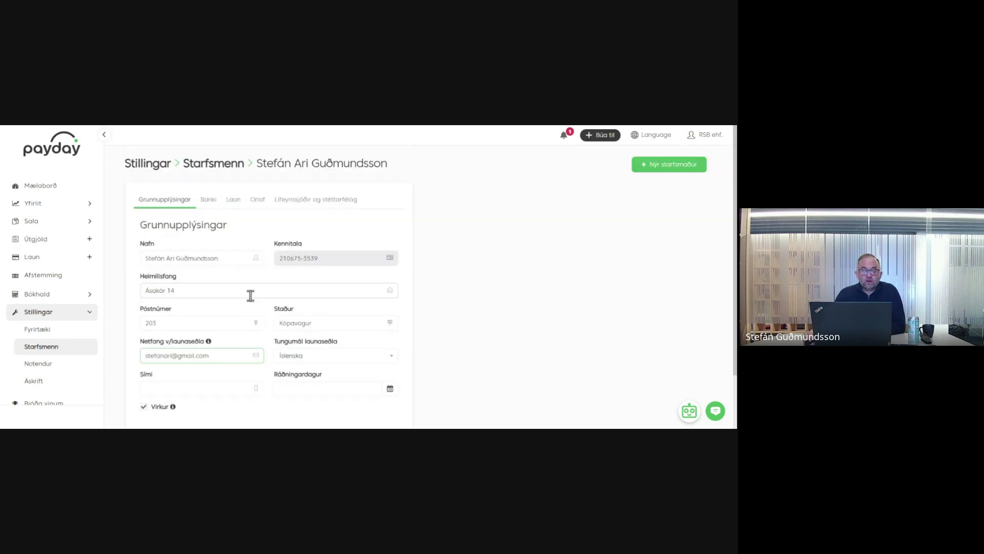
# Step: Review the employee's bank account and payroll settings, from tax card usage and employment ratio to the default wages, benefits and deductions
pyautogui.click(207, 200)
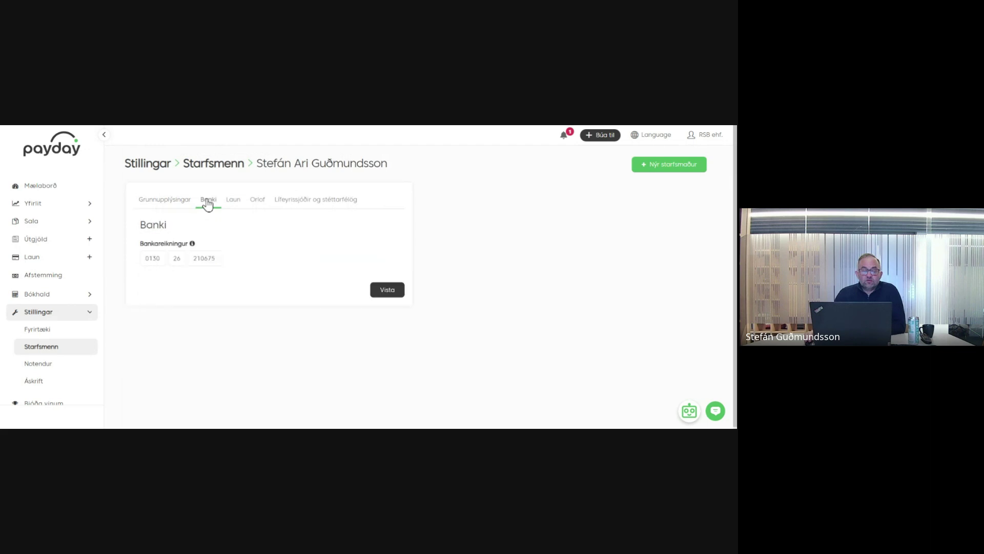
pyautogui.click(234, 205)
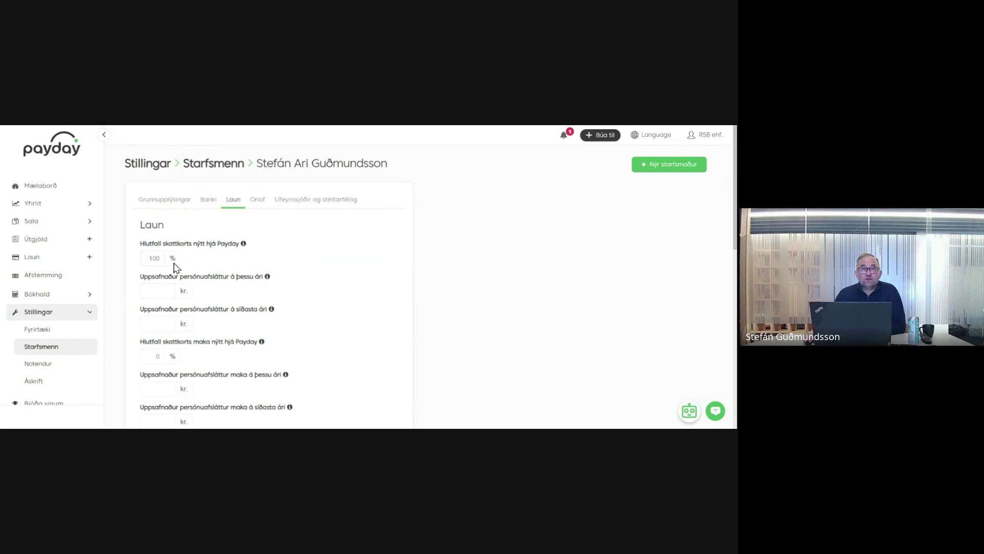
pyautogui.scroll(-1, 194, 265)
pyautogui.scroll(-2, 194, 264)
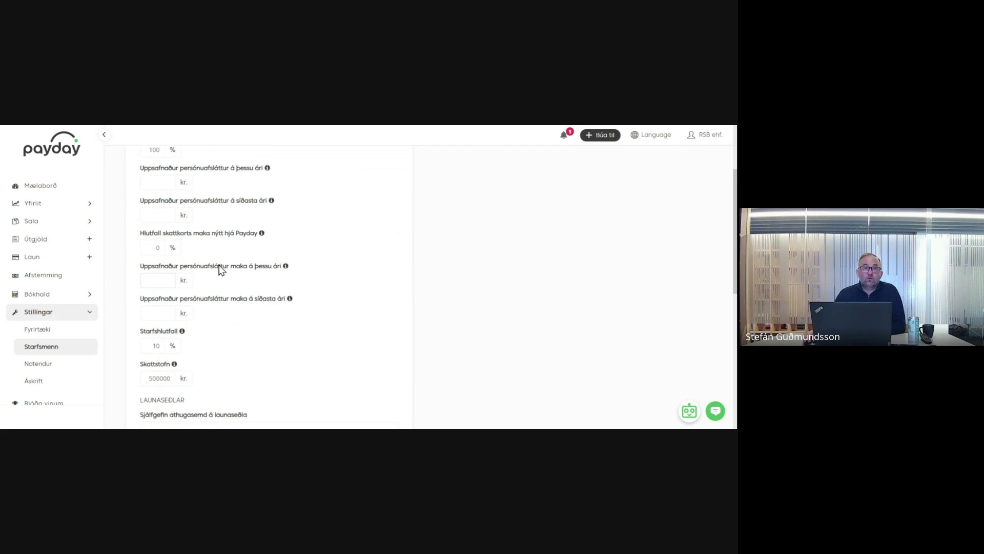
pyautogui.scroll(-1, 221, 270)
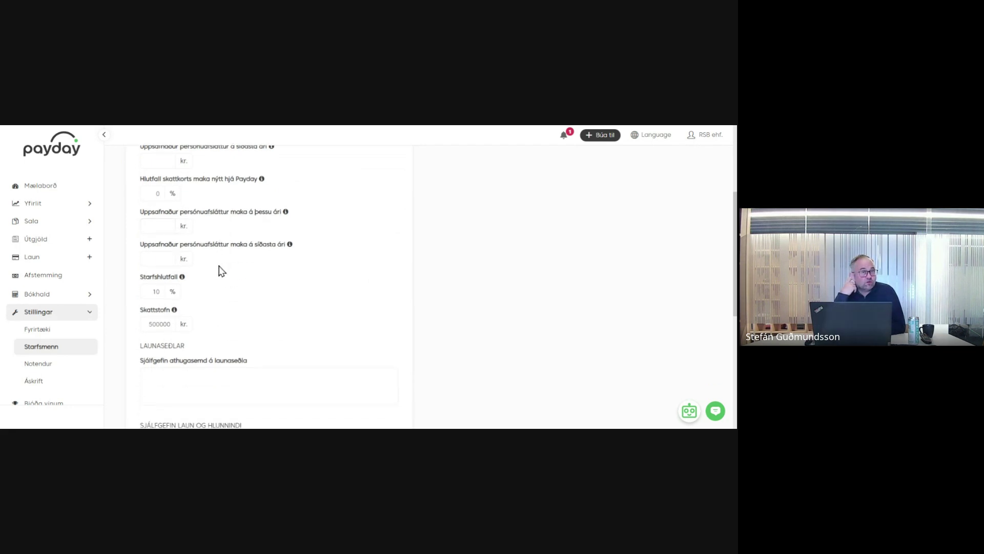
pyautogui.scroll(-2, 225, 262)
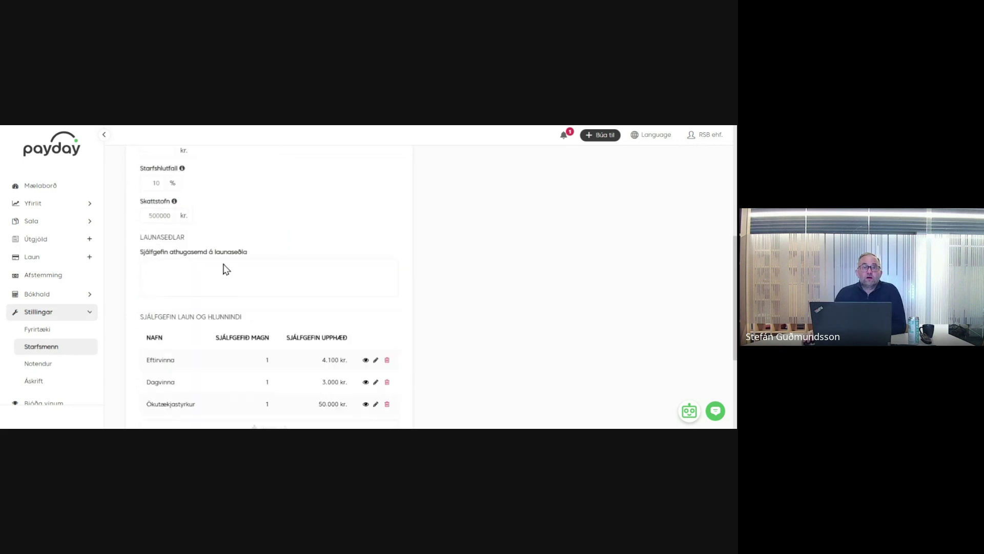
pyautogui.scroll(-1, 222, 261)
pyautogui.scroll(-1, 239, 261)
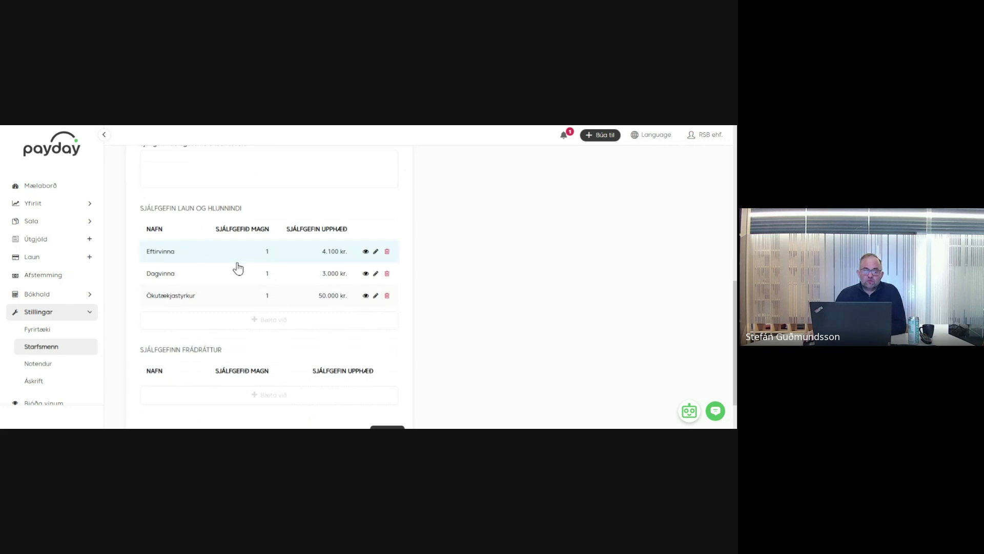
# Step: Review the employee's default wages, benefits and deductions, and the holiday settings in Orlof, including holiday days and how holiday pay is handled
pyautogui.scroll(-2, 285, 311)
pyautogui.scroll(6, 299, 314)
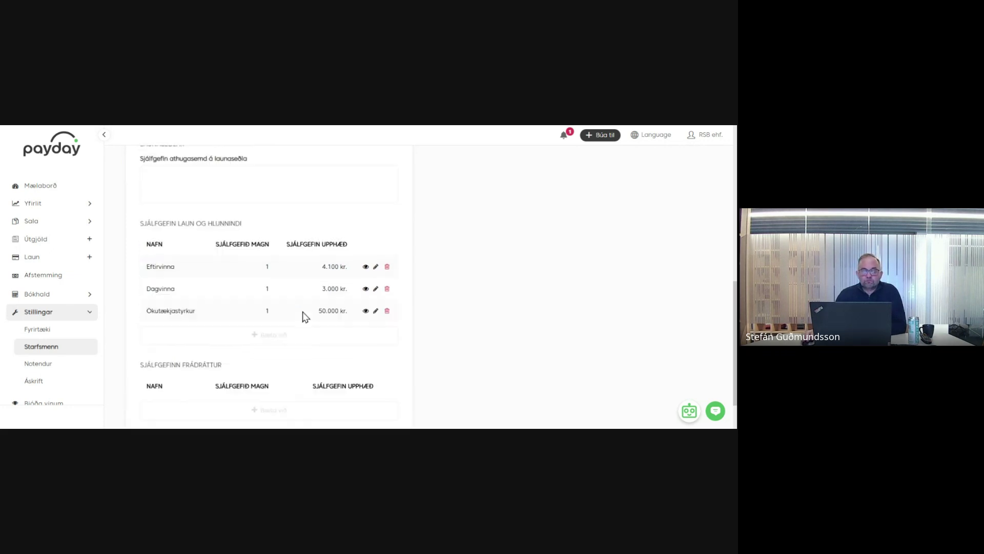
pyautogui.scroll(1, 305, 317)
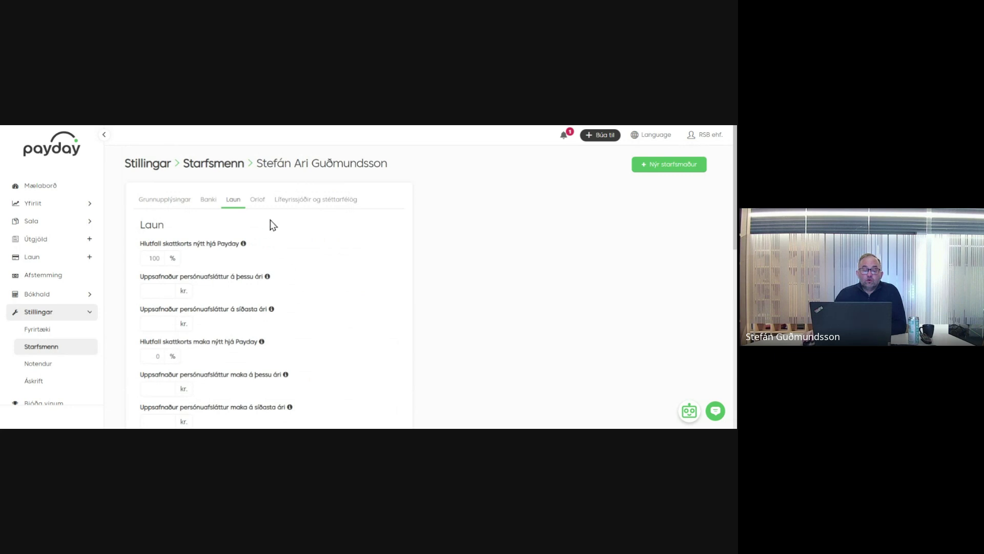
pyautogui.click(259, 201)
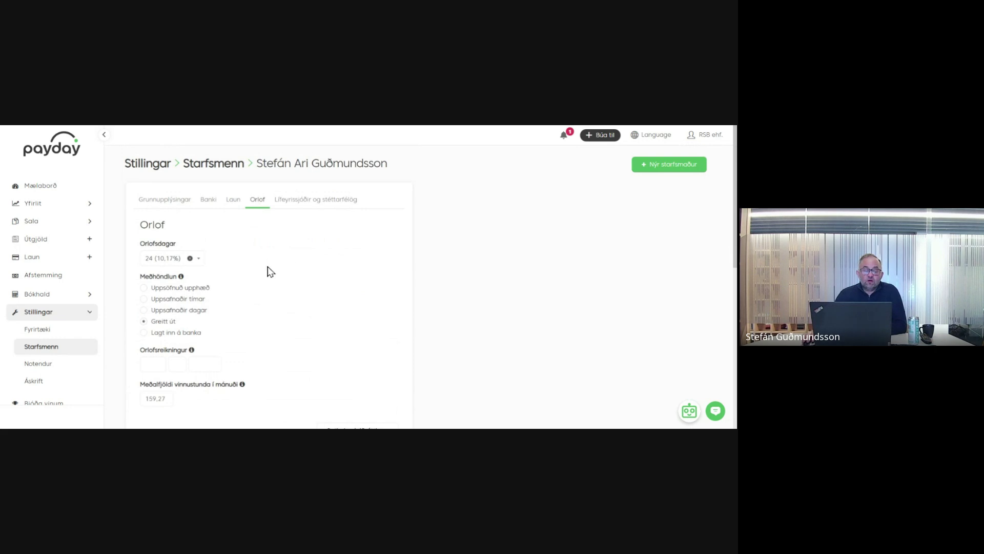
pyautogui.scroll(-2, 259, 271)
pyautogui.scroll(2, 249, 265)
# Step: Review the employee's pension fund, supplementary pension and union settings (Lífeyrissjóðir og stéttarfélög), and return to the basic information
pyautogui.click(318, 200)
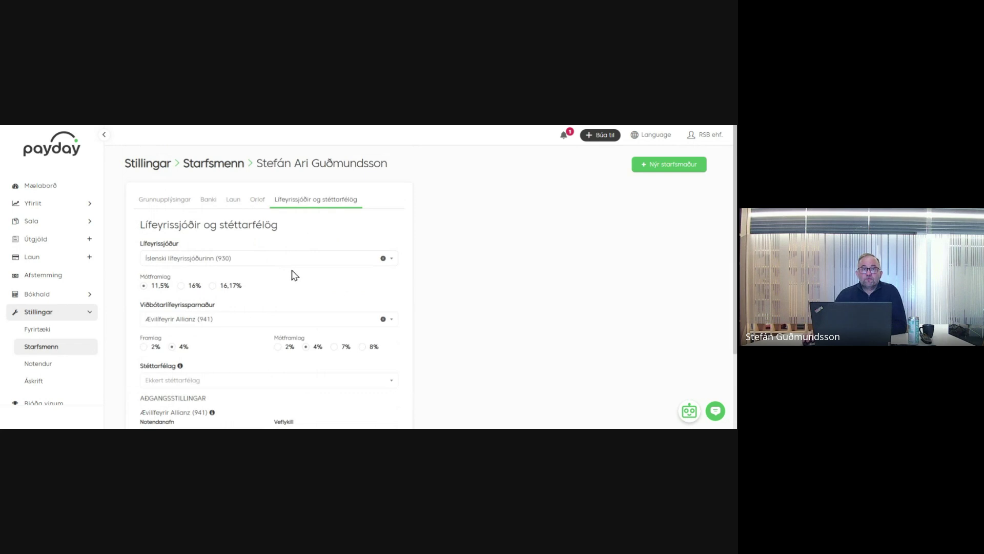
pyautogui.scroll(-3, 295, 272)
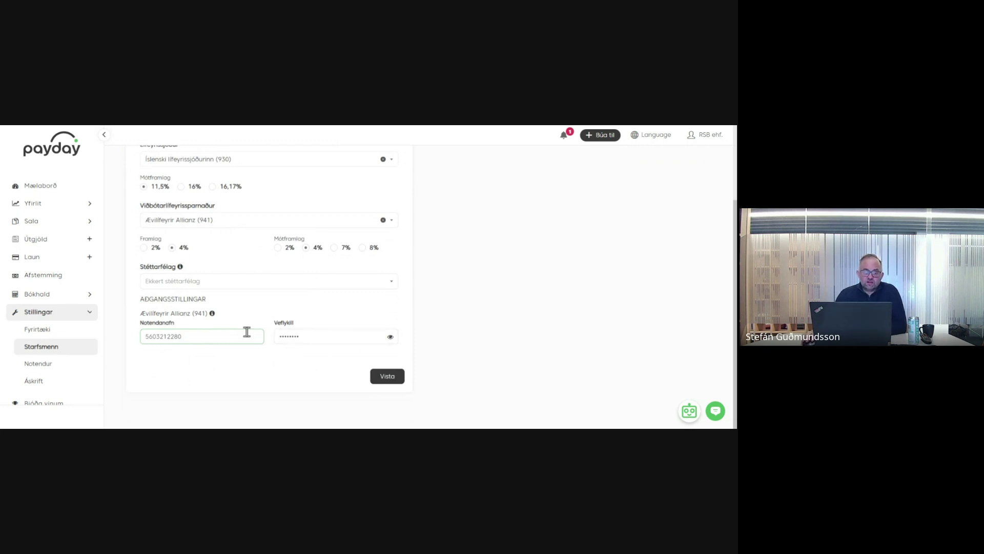
pyautogui.scroll(2, 280, 344)
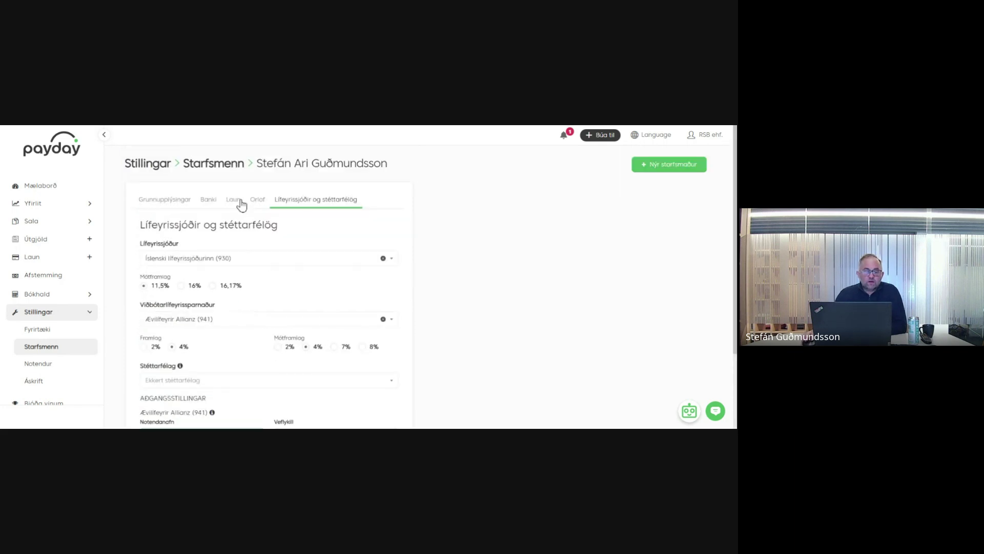
pyautogui.click(154, 203)
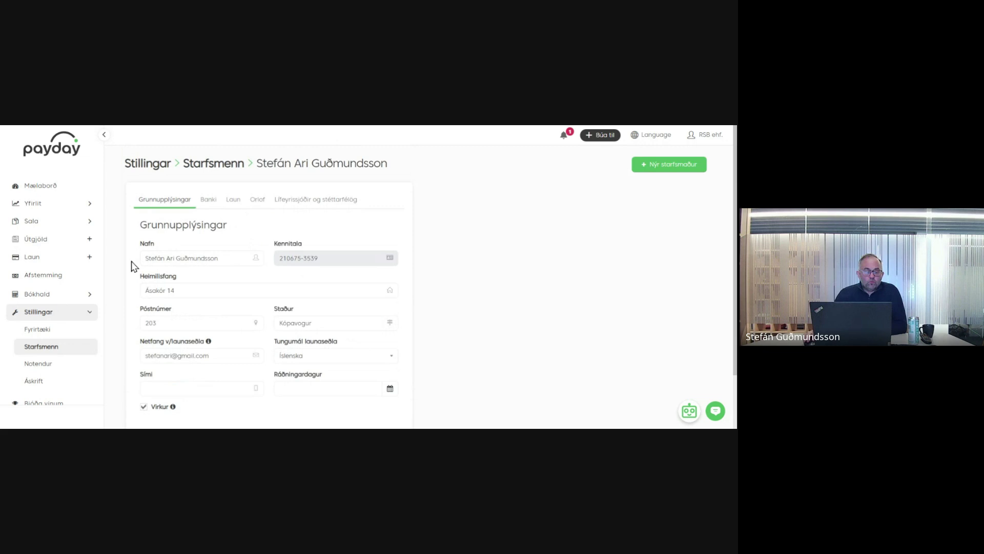
# Step: Review the user list (Notendur) and compare the subscription plans in Áskrift, from Nettur to Allur pakkinn and the free option
pyautogui.click(40, 368)
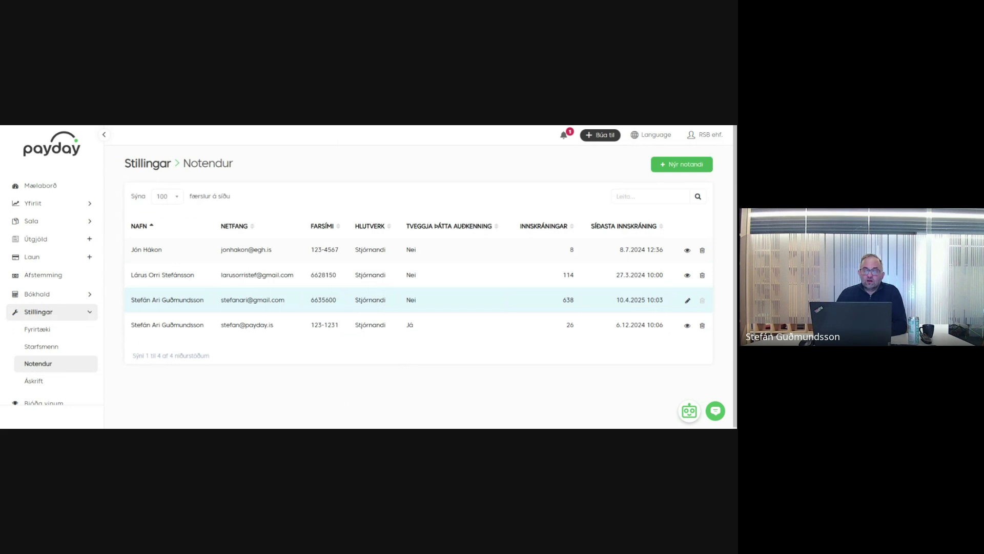
pyautogui.scroll(-1, 426, 291)
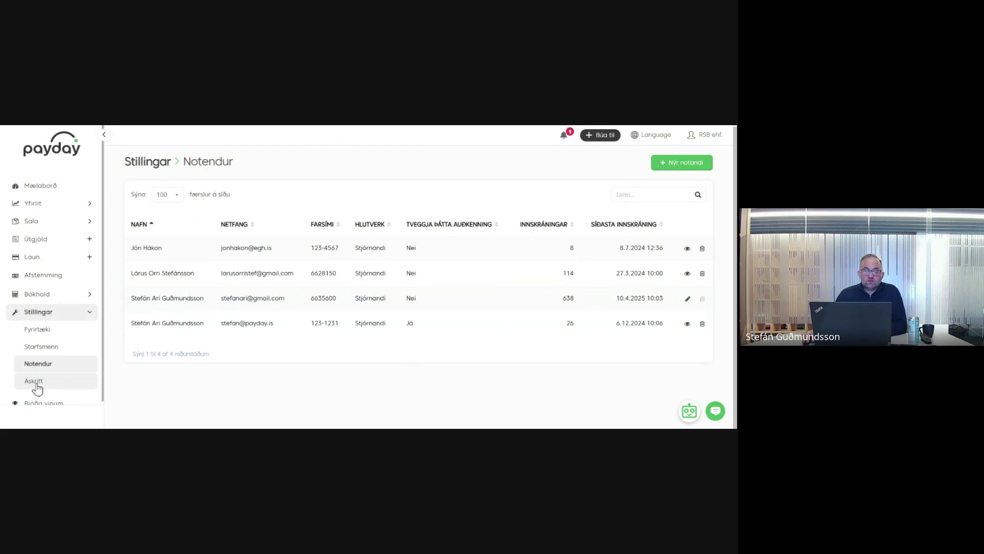
pyautogui.click(37, 388)
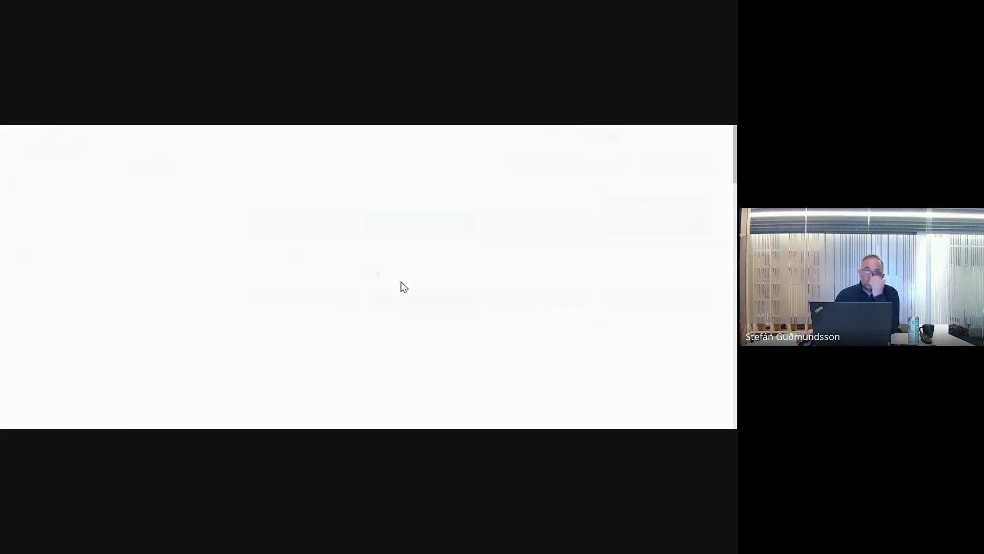
pyautogui.scroll(-1, 585, 237)
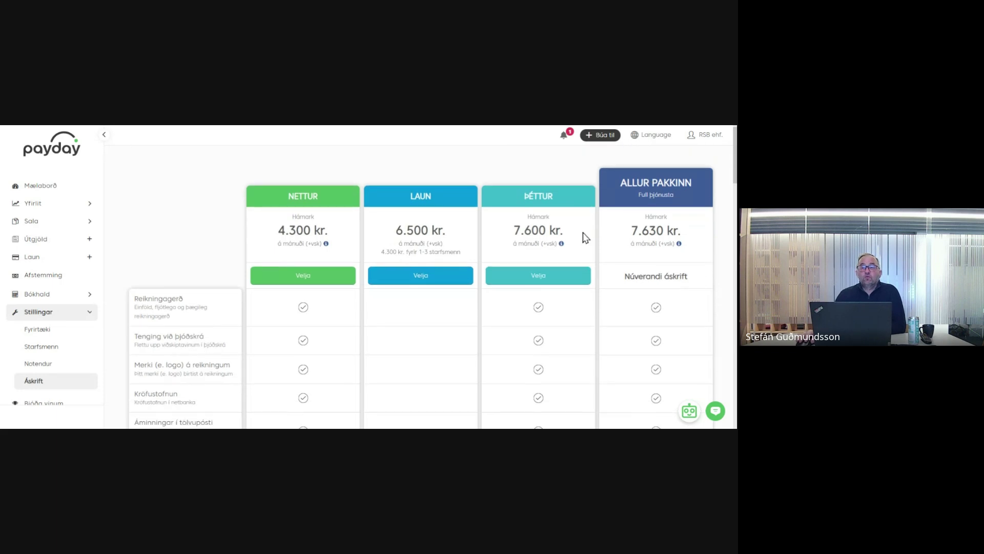
pyautogui.scroll(-3, 586, 237)
pyautogui.scroll(-1, 665, 258)
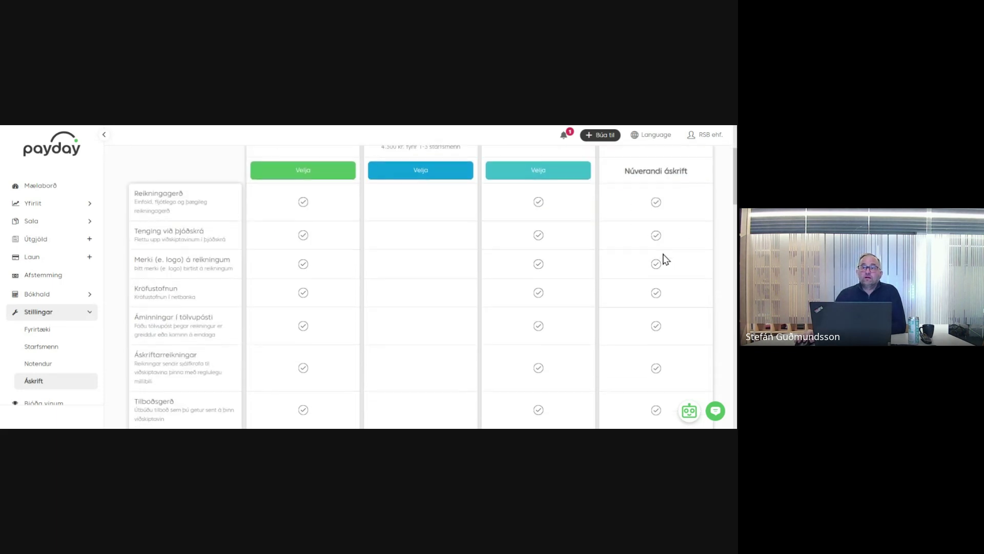
pyautogui.scroll(-10, 665, 259)
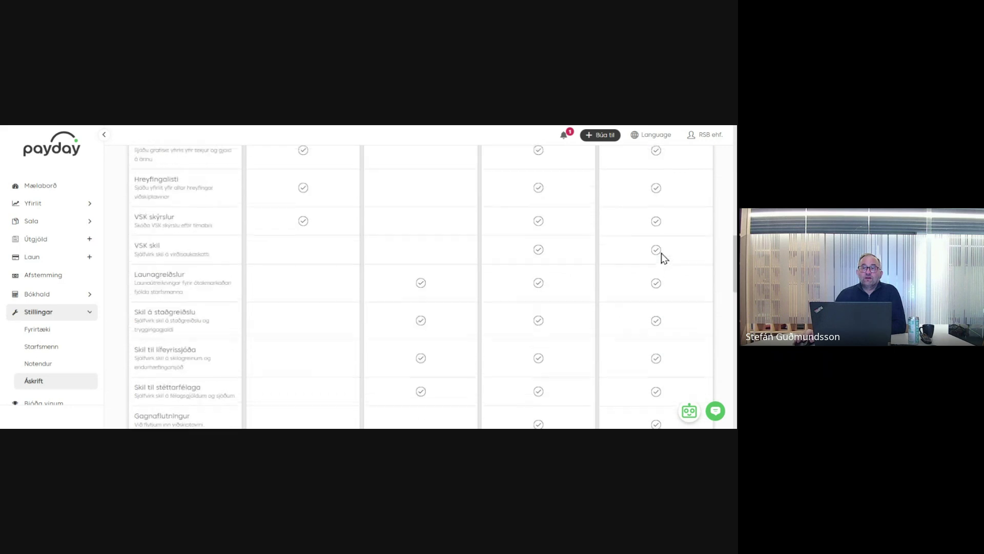
pyautogui.scroll(-10, 665, 259)
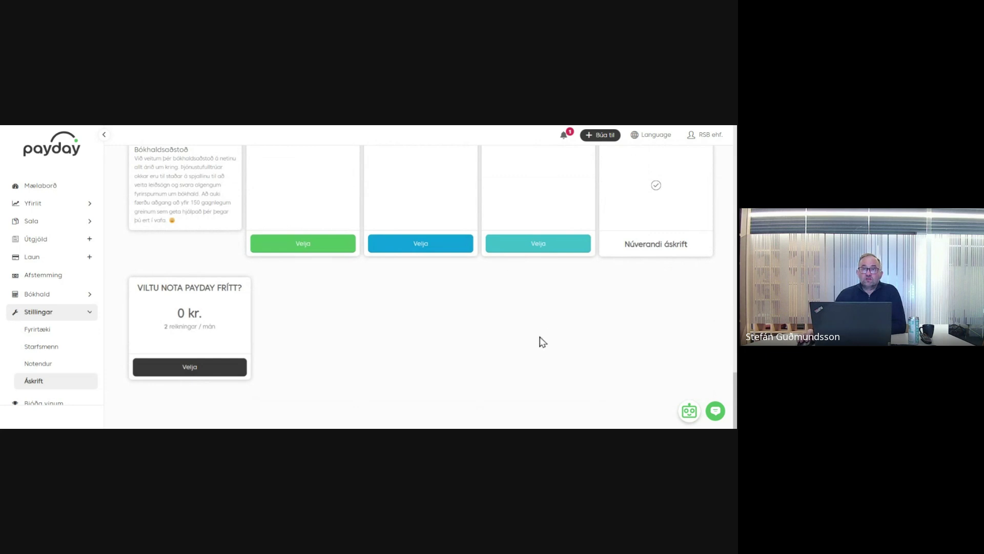
pyautogui.scroll(8, 552, 349)
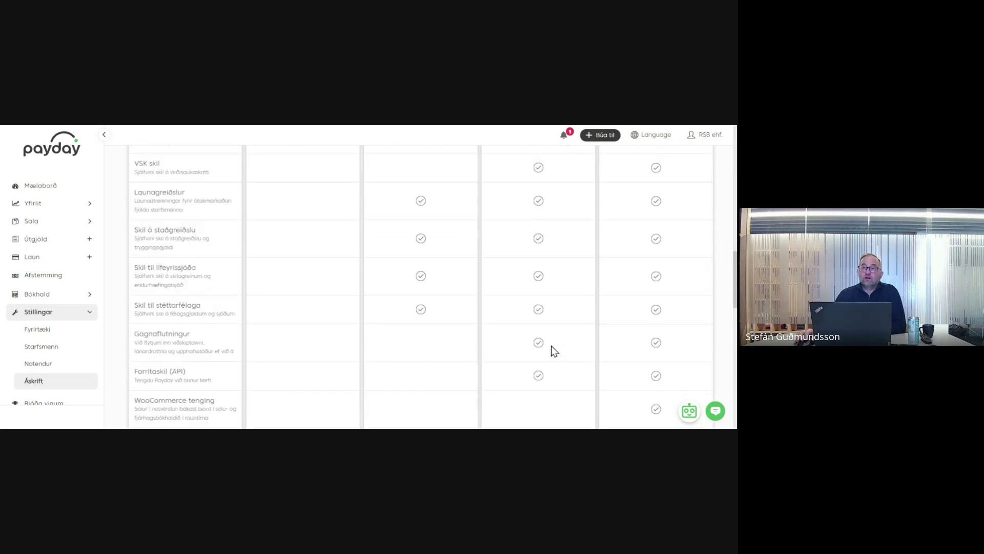
pyautogui.scroll(8, 553, 351)
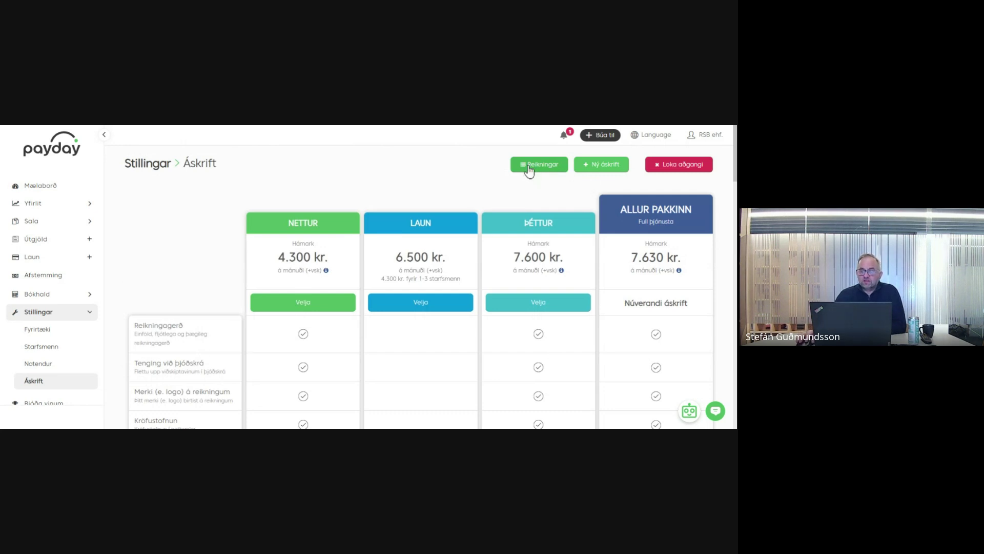
pyautogui.scroll(-4, 405, 213)
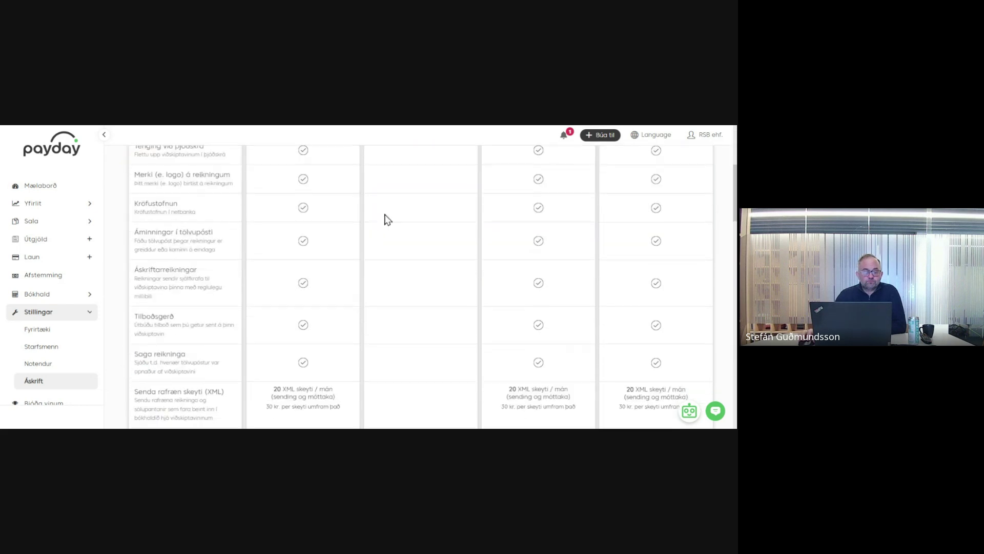
pyautogui.click(52, 318)
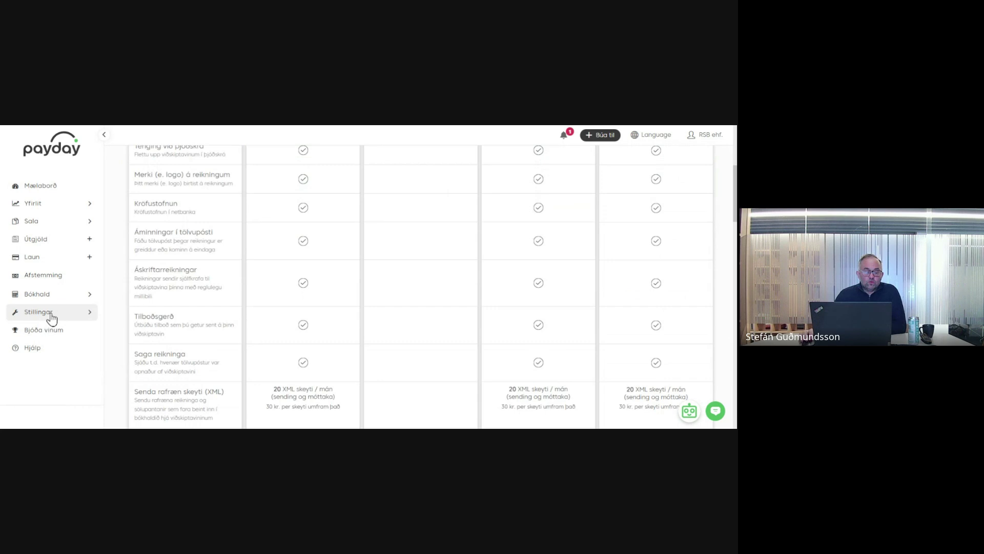
pyautogui.scroll(3, 52, 318)
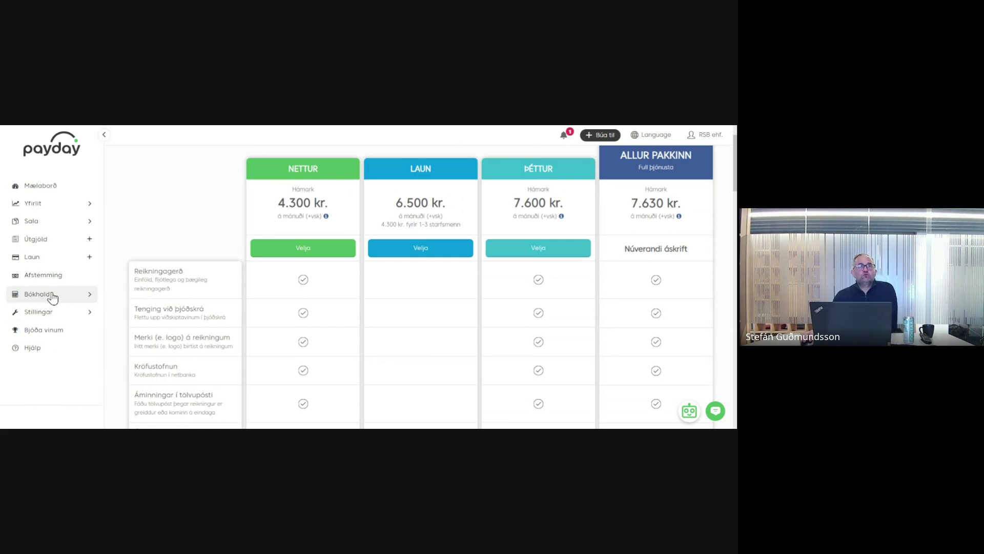
# Step: Review the monthly withholding tax returns (Staðgreiðsla) under Yfirlit and their submission status
pyautogui.click(34, 204)
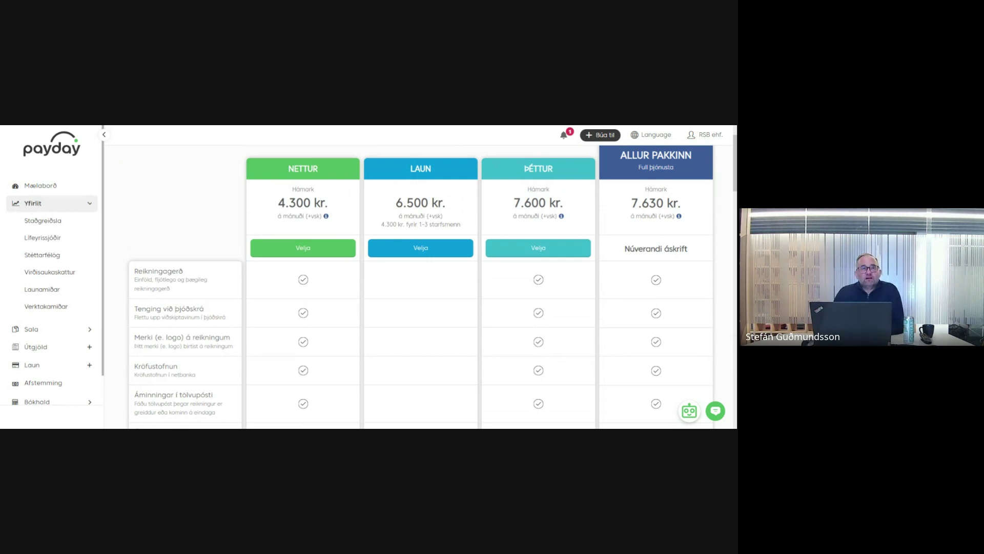
pyautogui.click(45, 223)
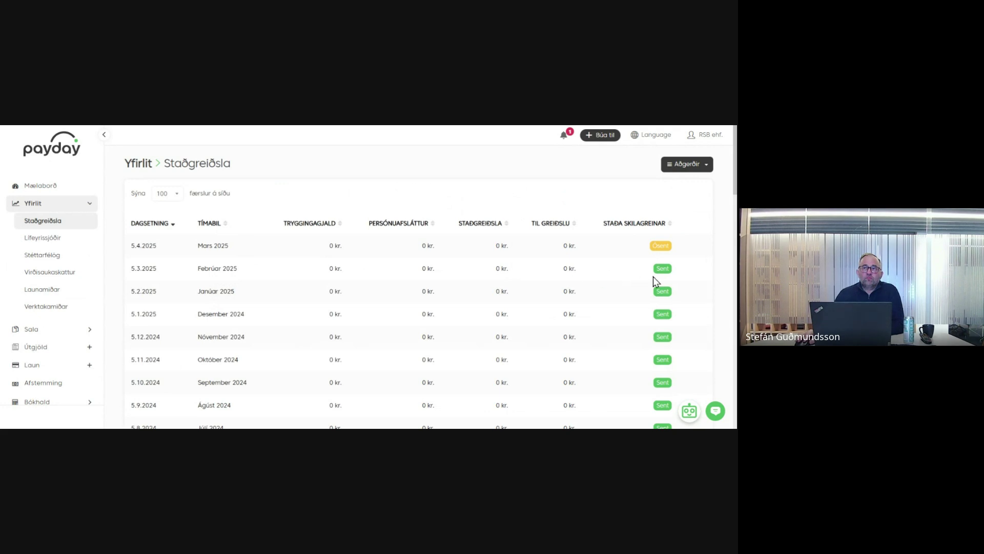
pyautogui.moveTo(662, 270)
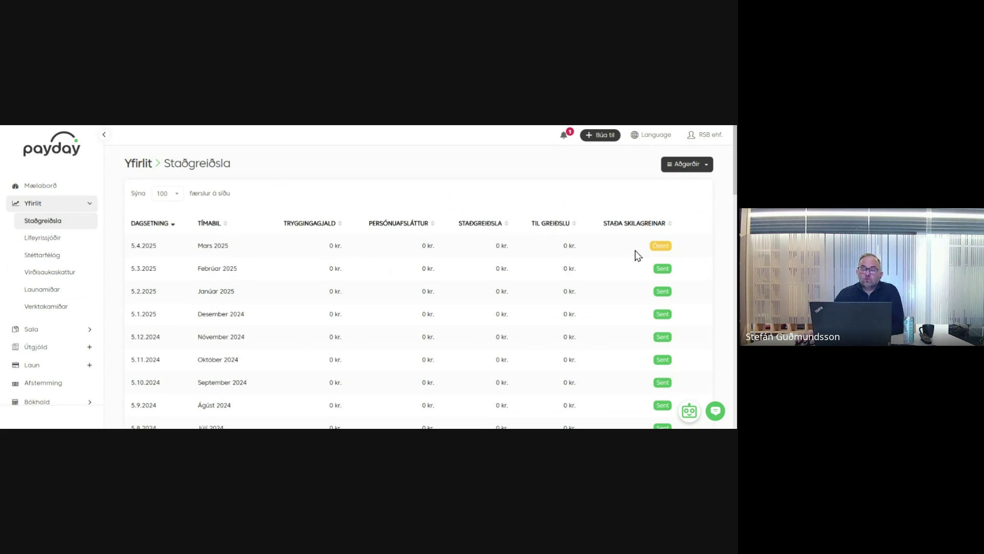
pyautogui.moveTo(661, 249)
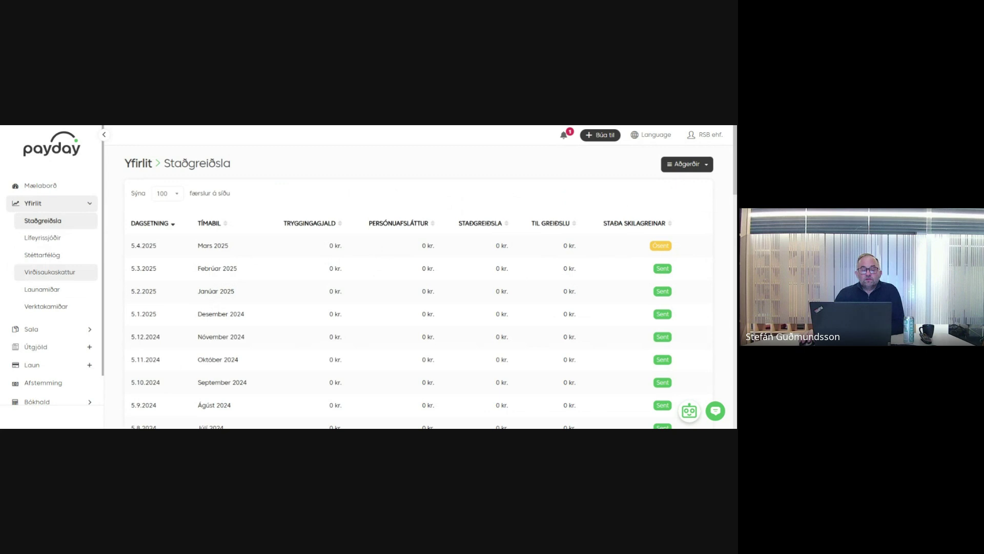
# Step: Review the current VAT report (Virðisaukaskattur) and its submission date, and display the report for period 2024-48 (nóv - des)
pyautogui.click(45, 278)
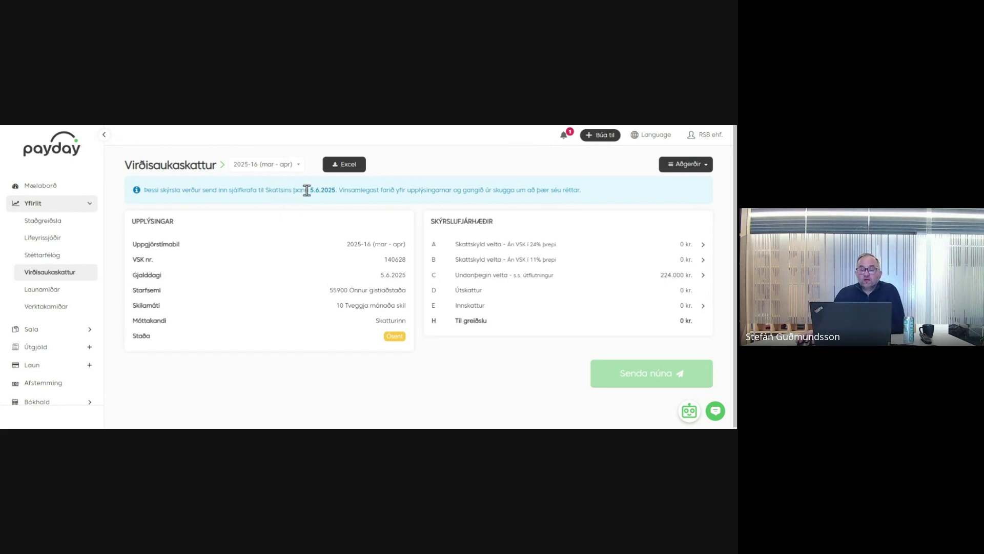
pyautogui.moveTo(307, 190); pyautogui.dragTo(342, 187)
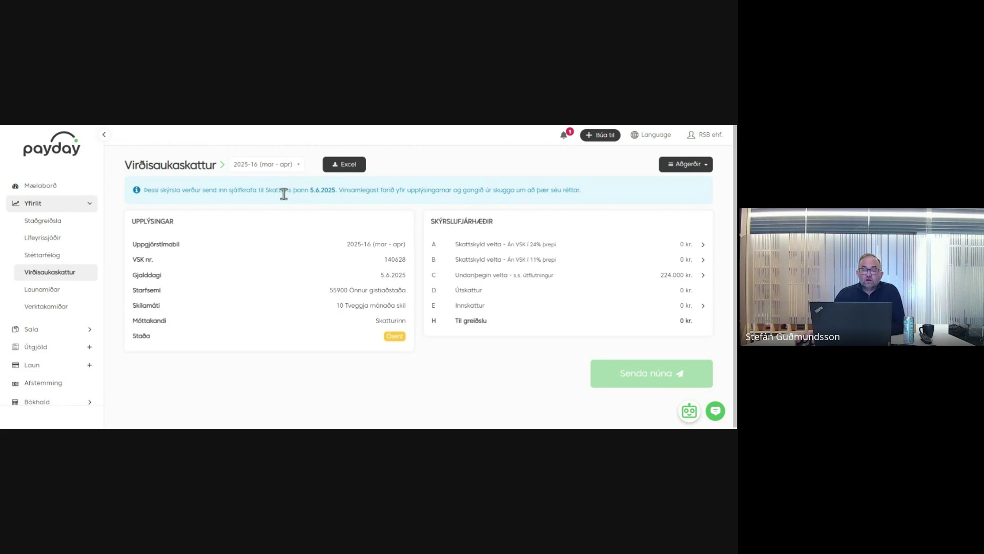
pyautogui.click(298, 167)
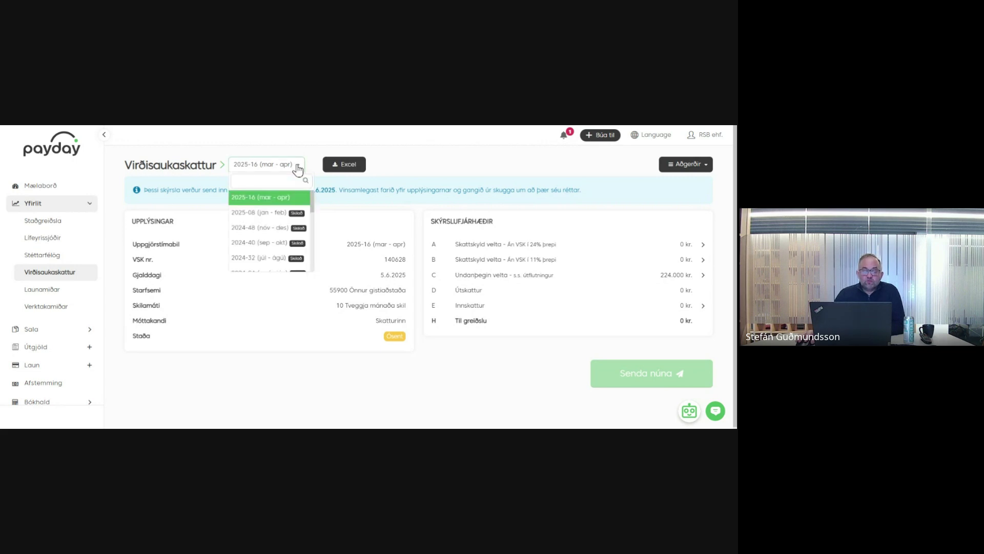
pyautogui.click(277, 228)
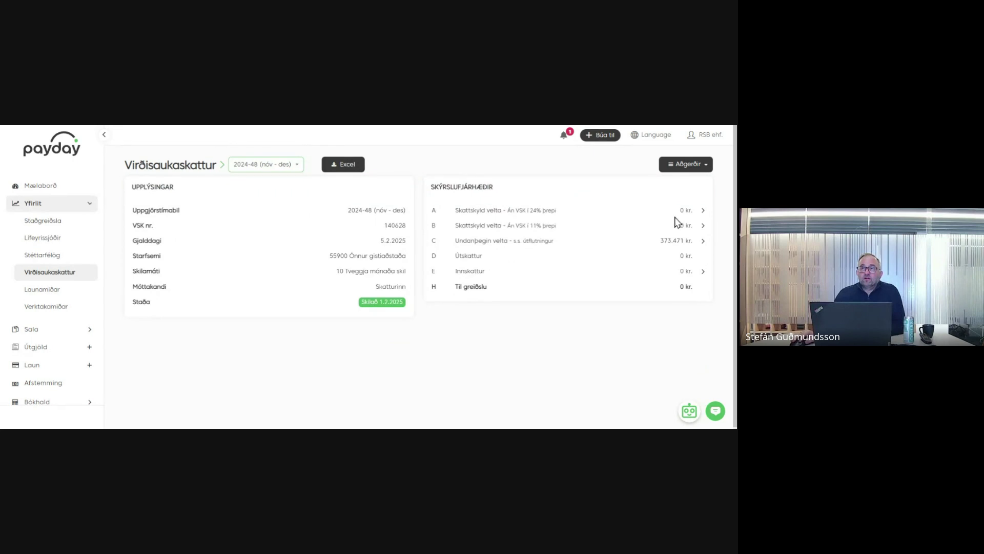
# Step: Examine the VAT correction form (Senda leiðréttingu) without sending it, and the other actions available for the 2024-48 report
pyautogui.click(681, 167)
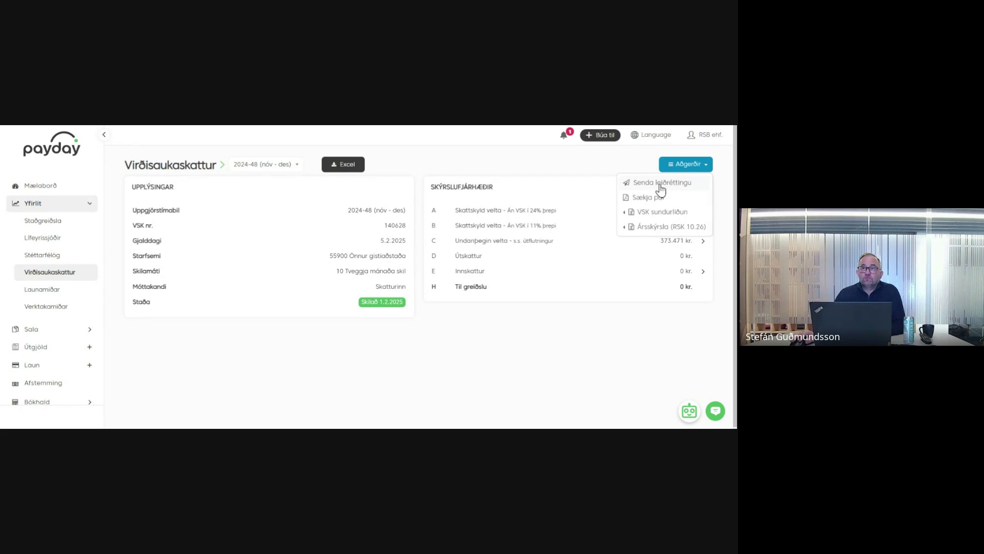
pyautogui.click(659, 186)
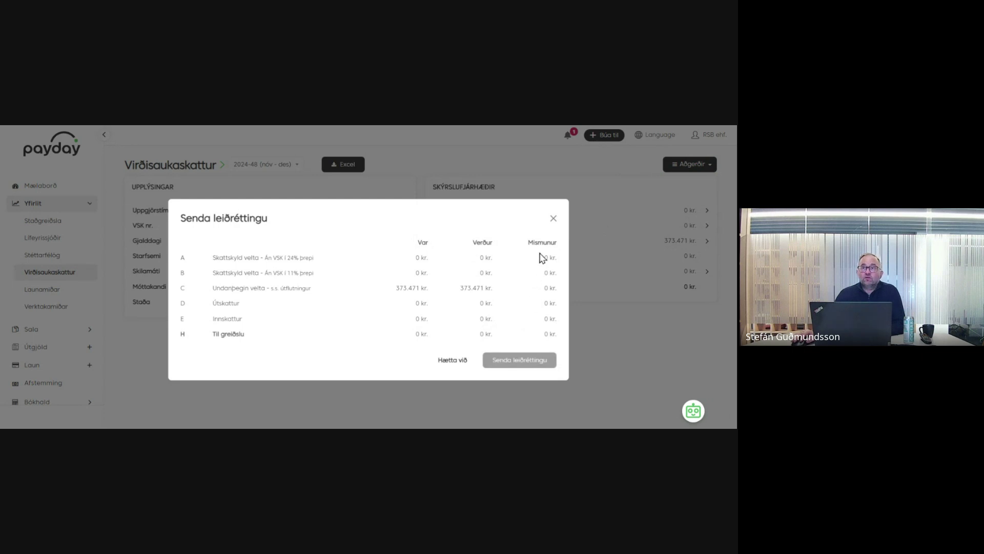
pyautogui.click(554, 220)
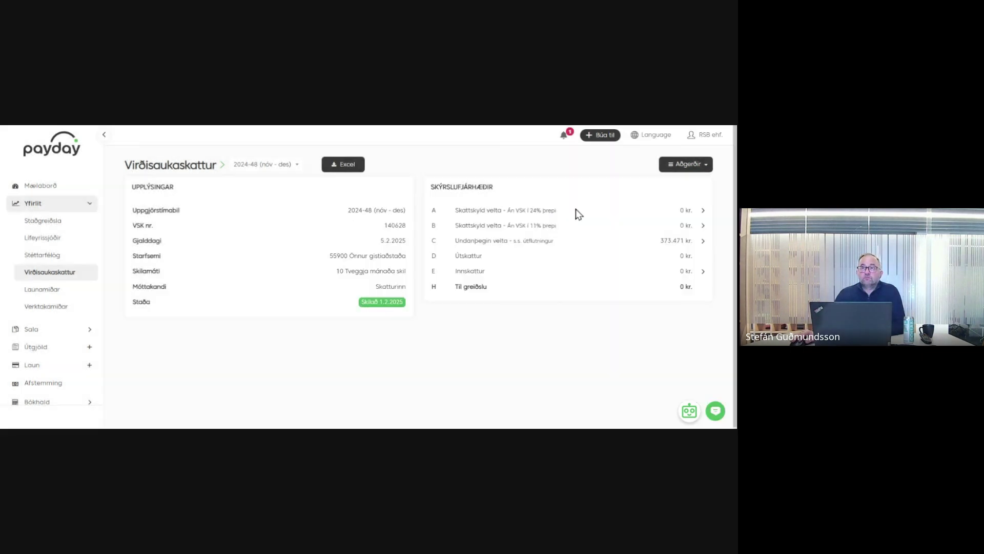
pyautogui.click(688, 171)
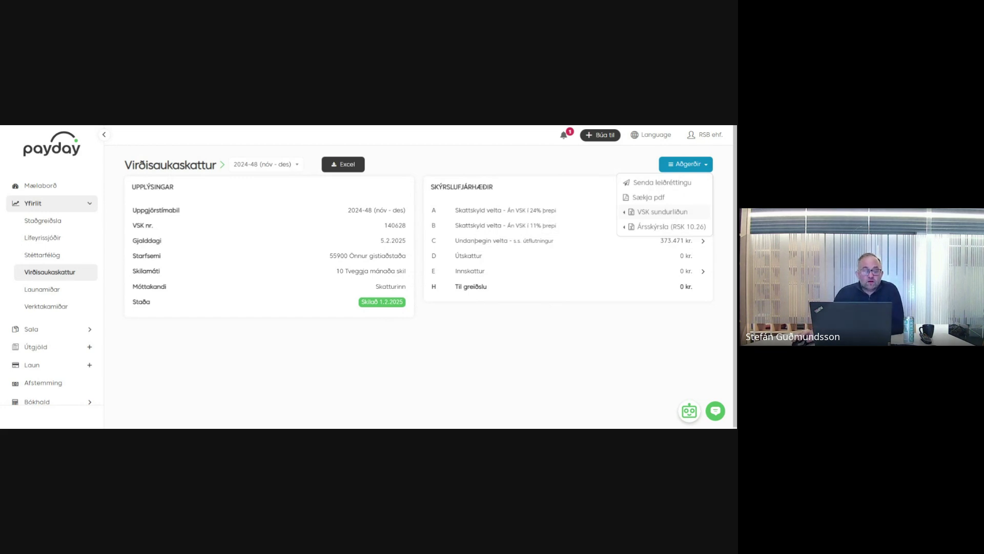
# Step: Review the 2024 wage slips (Launamiðar) and contractor slips (Verktakamiðar) under Yfirlit
pyautogui.click(41, 295)
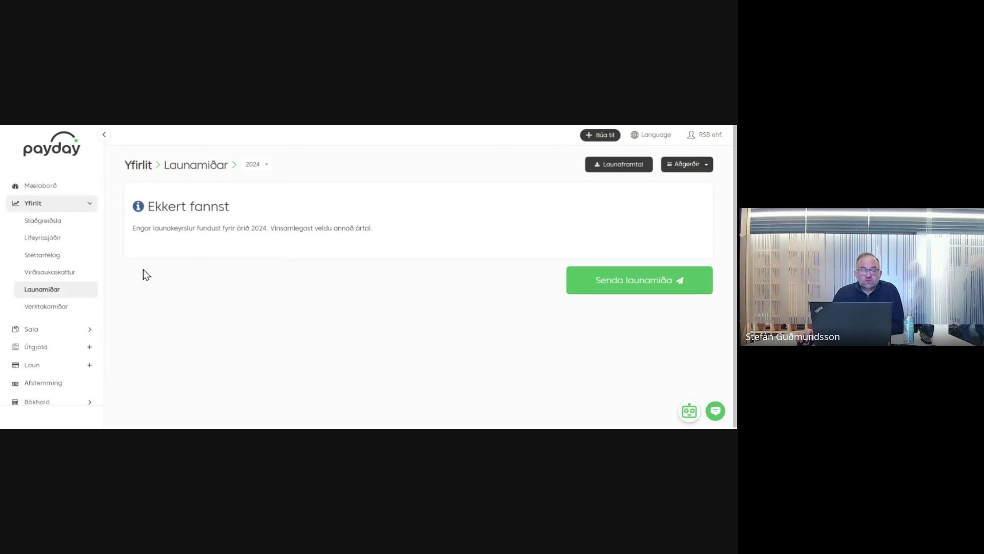
pyautogui.click(42, 310)
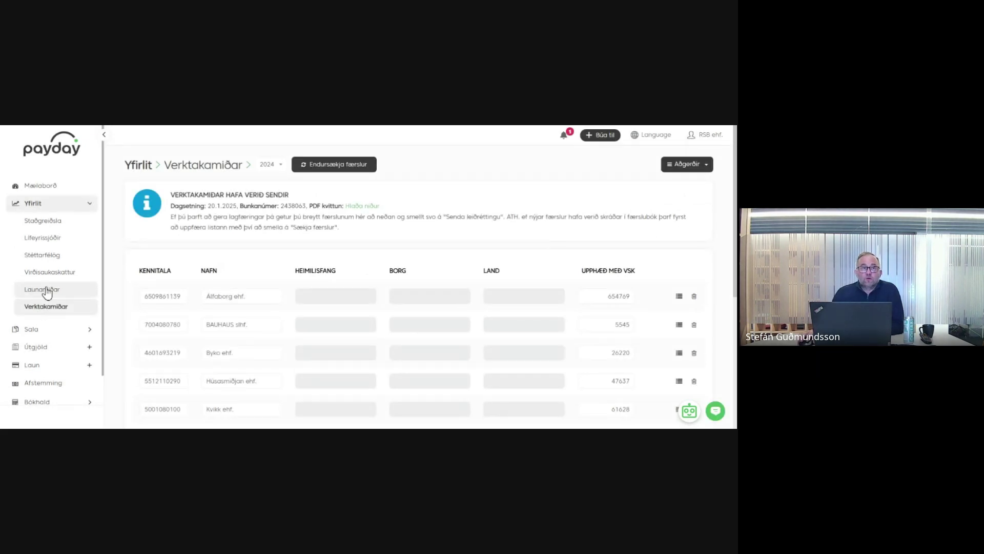
pyautogui.click(39, 205)
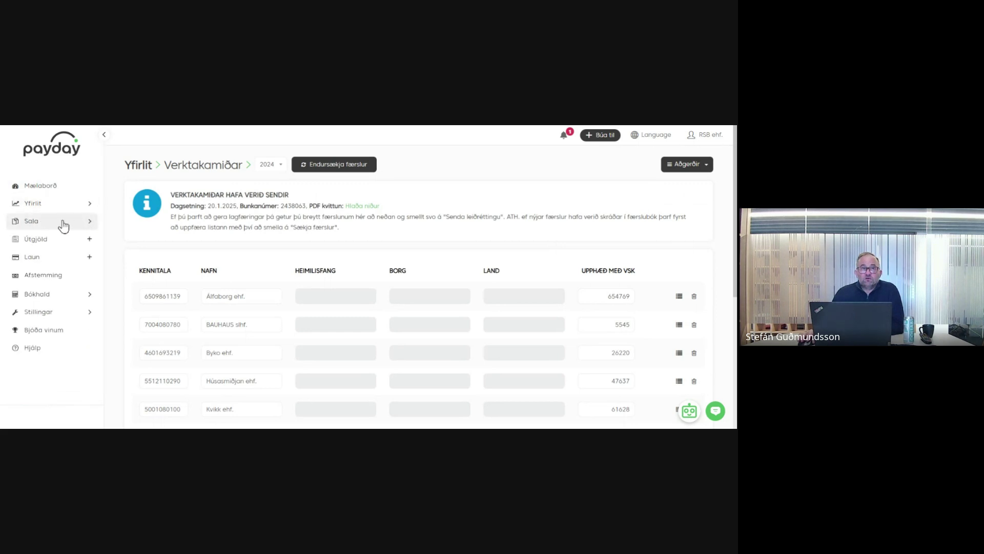
# Step: Review the customer list (Viðskiptavinir) under Sala, including the summary figures and the listed contact details
pyautogui.click(90, 224)
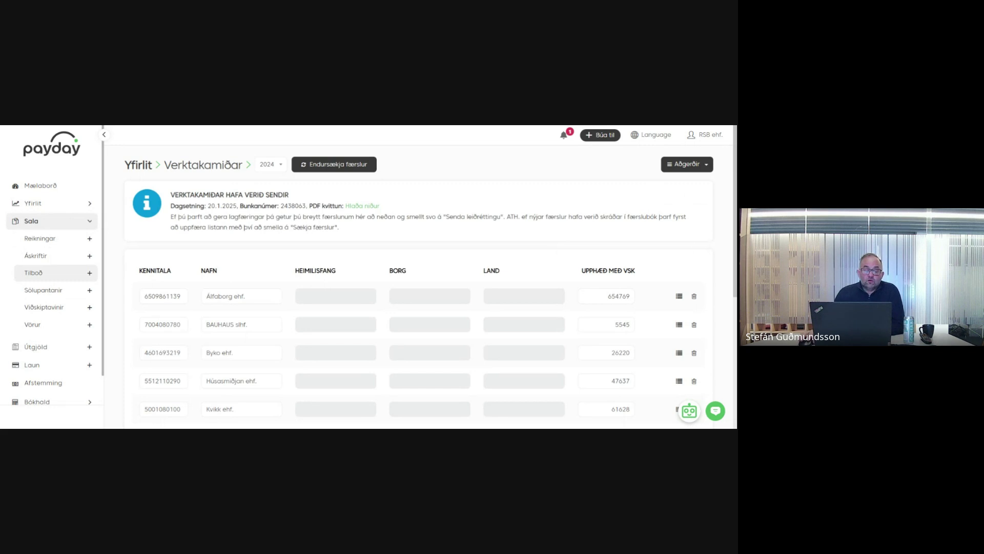
pyautogui.click(45, 311)
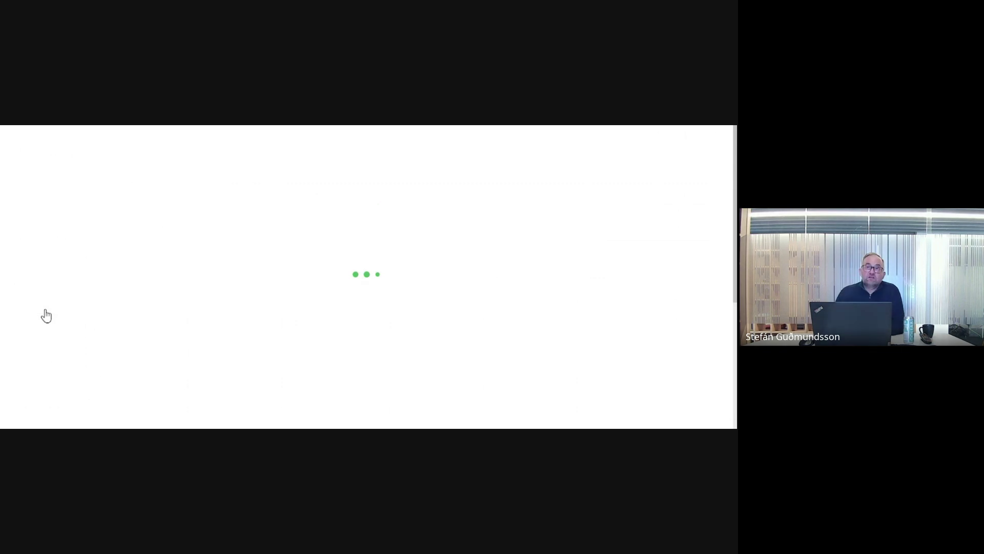
pyautogui.scroll(-3, 400, 303)
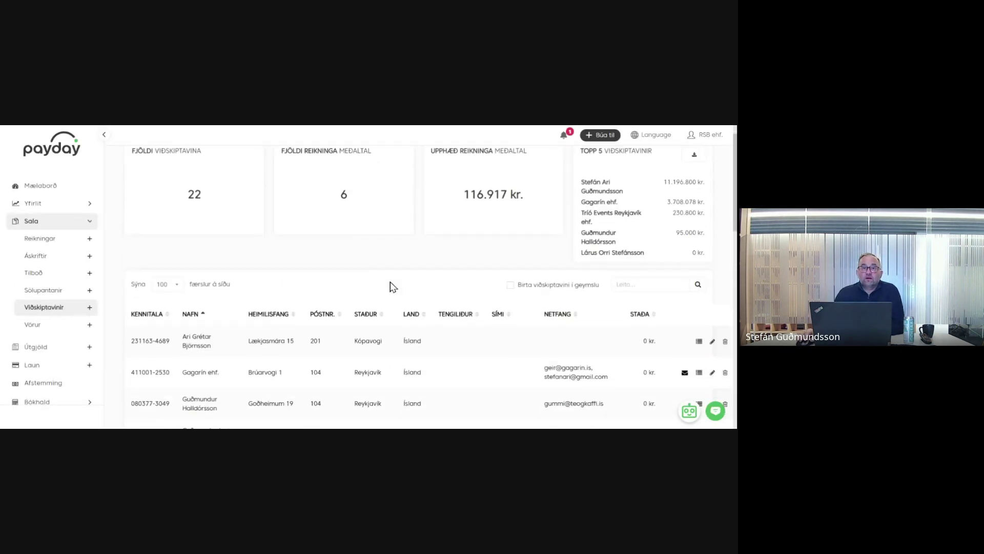
pyautogui.scroll(-1, 564, 277)
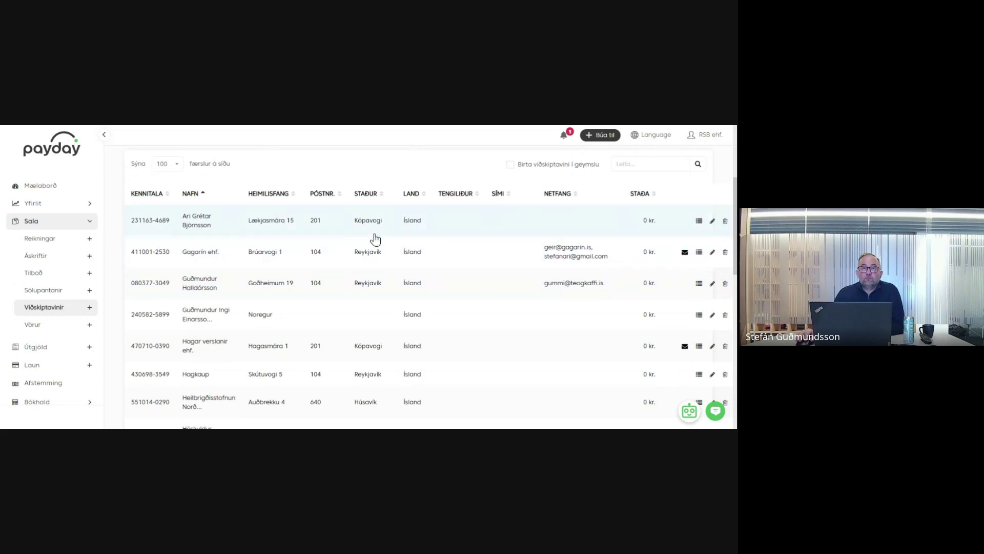
# Step: Examine the customer record of Gagarín ehf., including its contact details, electronic invoicing setting, invoice key figures and comparison graphs
pyautogui.click(551, 261)
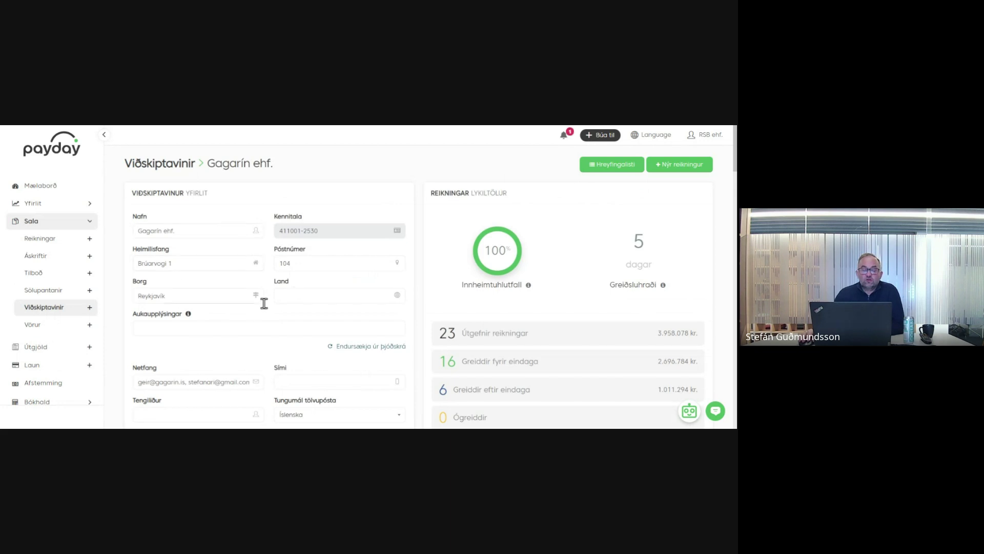
pyautogui.scroll(-1, 307, 254)
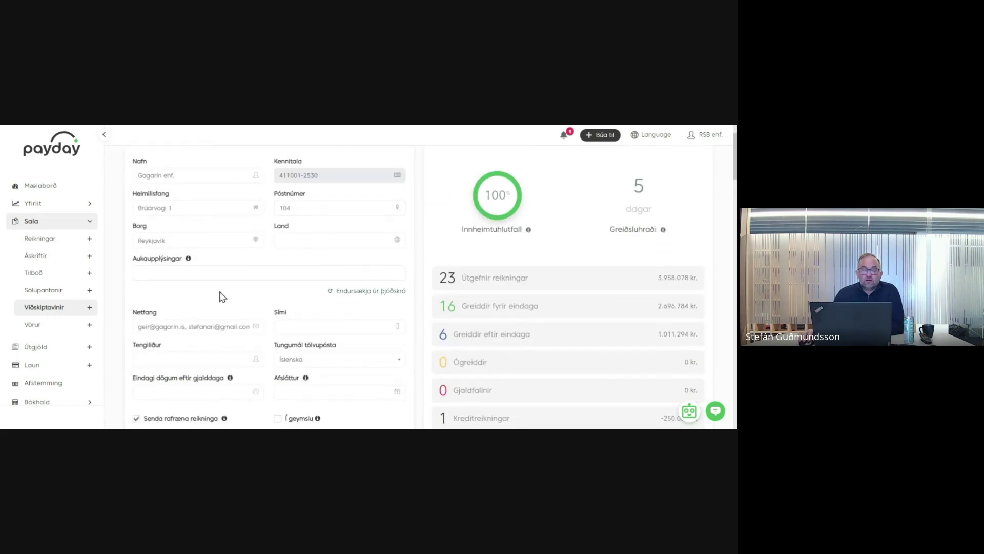
pyautogui.scroll(-1, 221, 289)
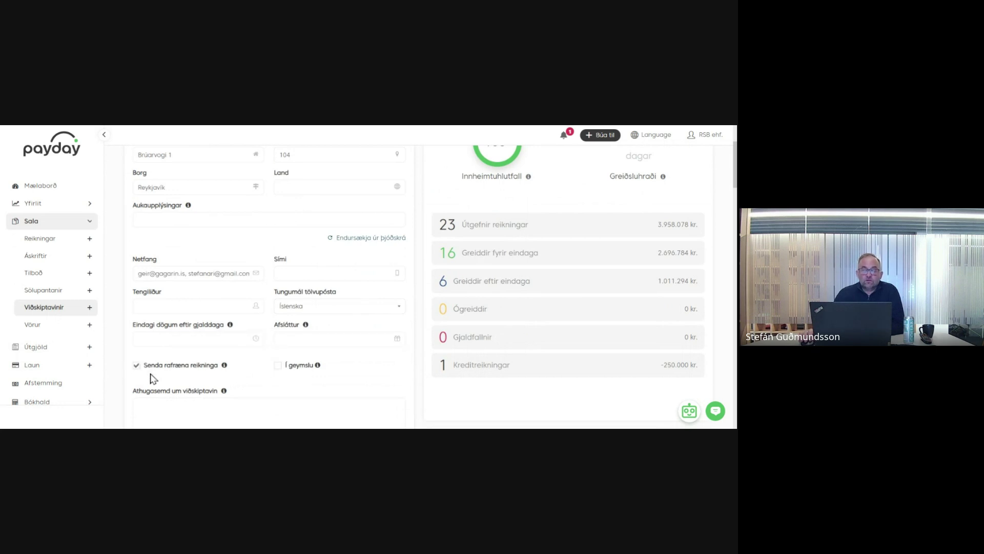
pyautogui.scroll(2, 221, 301)
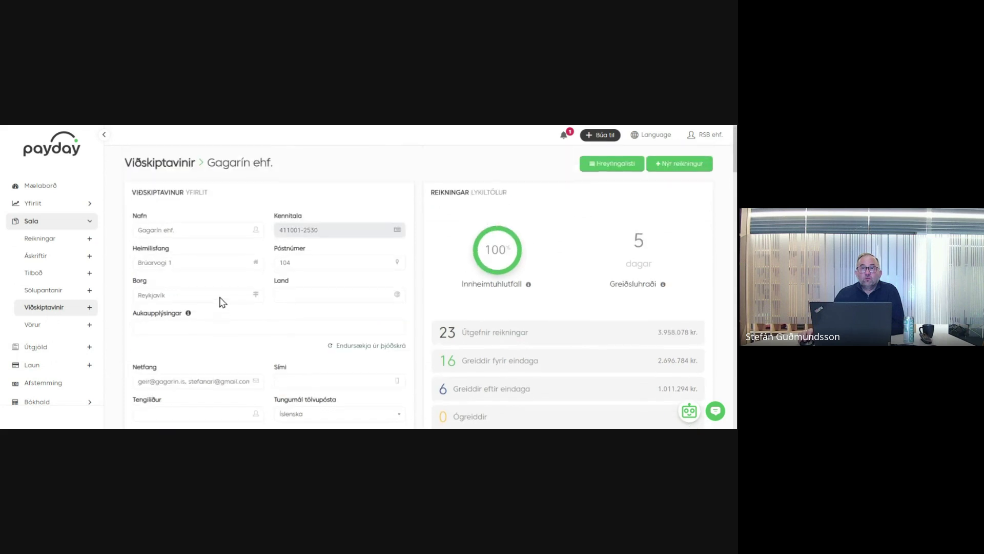
pyautogui.scroll(-2, 231, 288)
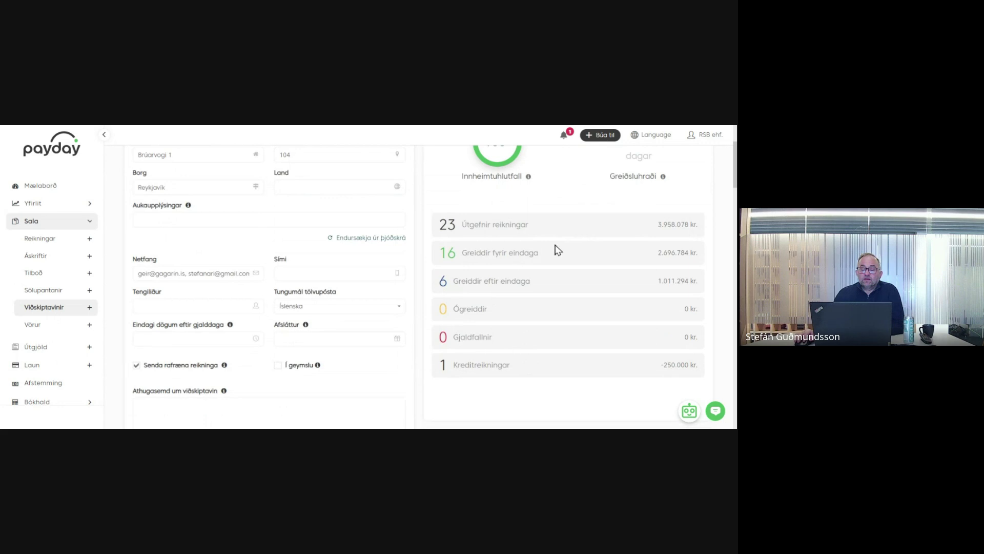
pyautogui.scroll(-1, 516, 273)
pyautogui.scroll(-6, 516, 274)
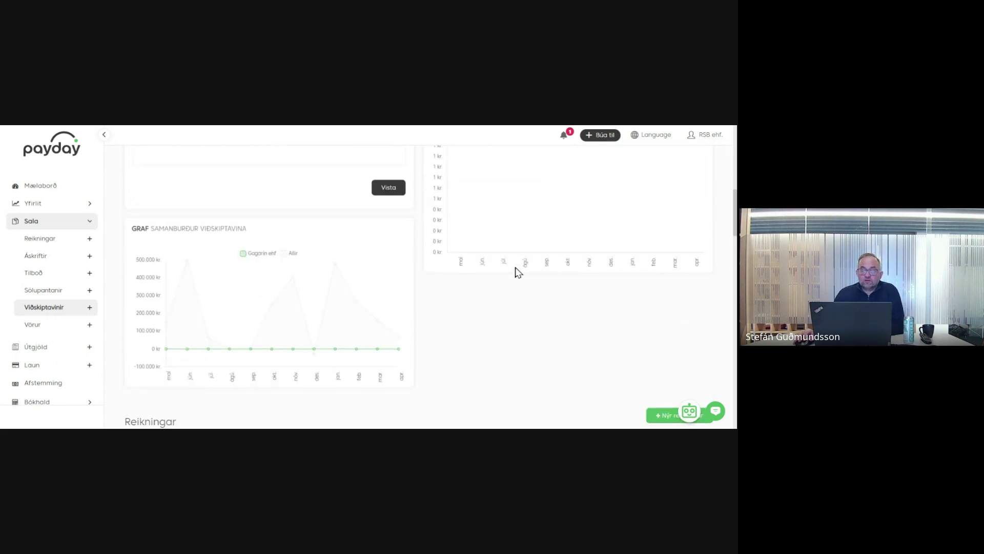
pyautogui.scroll(8, 517, 270)
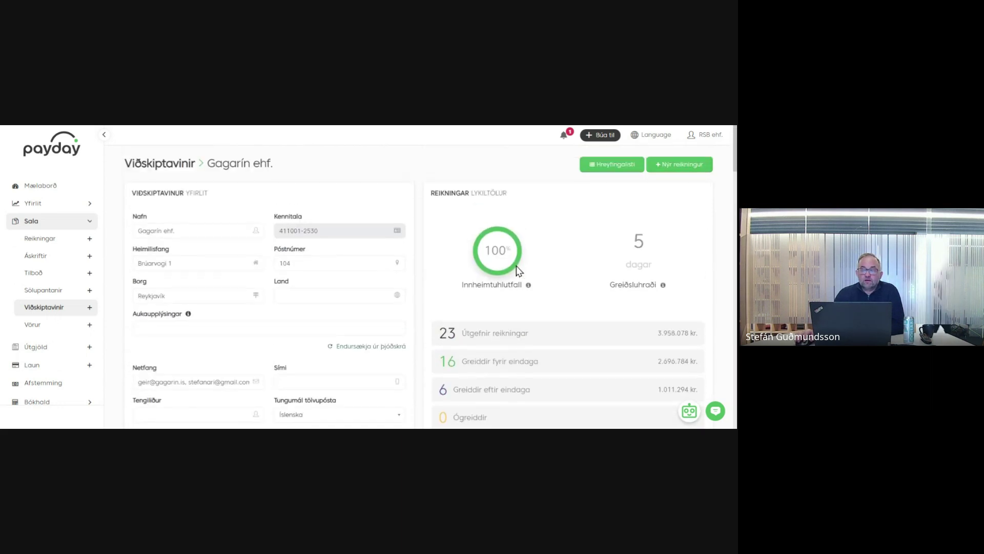
# Step: View the new customer form (Nýr viðskiptavinur) and return to the customer list without adding a customer
pyautogui.click(46, 311)
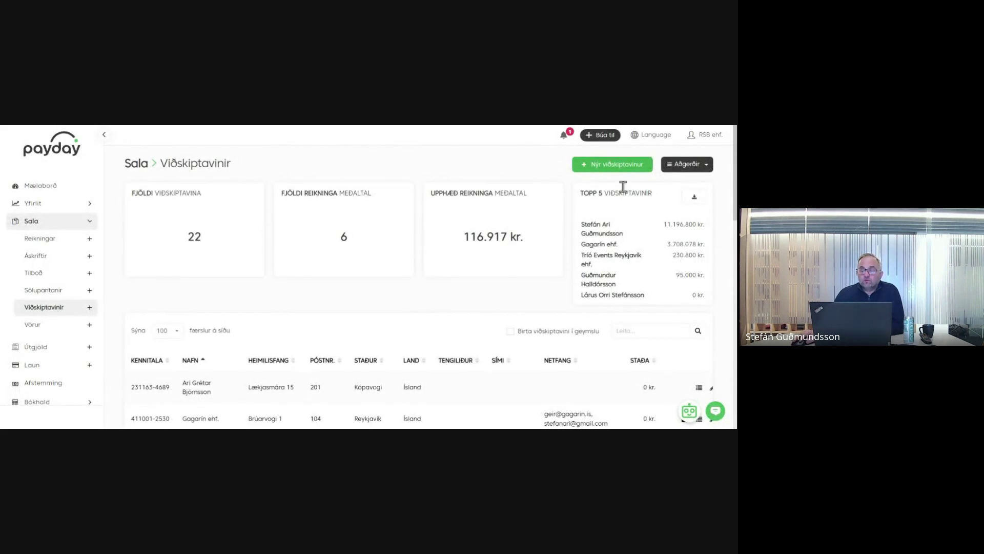
pyautogui.click(606, 169)
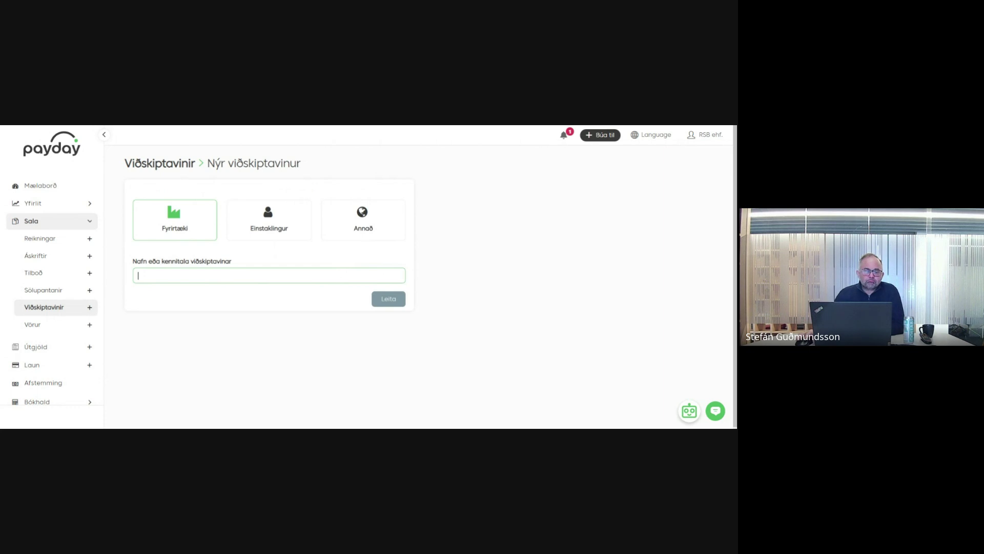
pyautogui.click(31, 314)
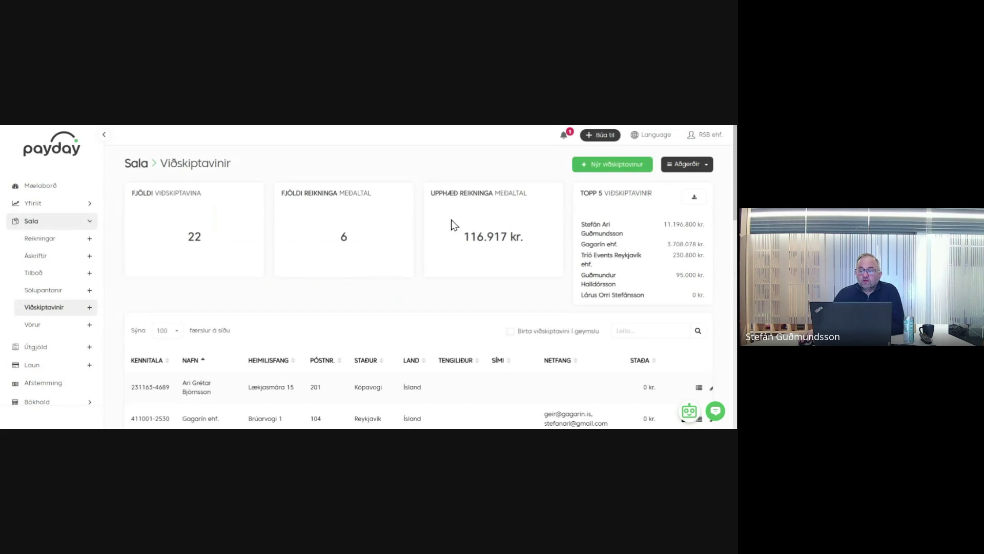
# Step: Examine the actions available for the customer list and review the product list (Vörur) under Sala
pyautogui.click(684, 165)
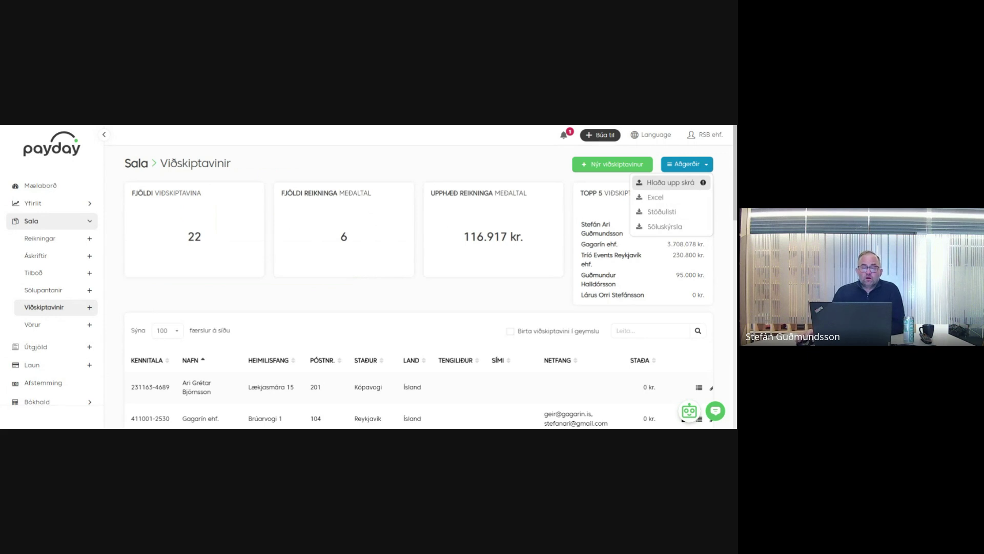
pyautogui.press('Escape')
pyautogui.click(34, 330)
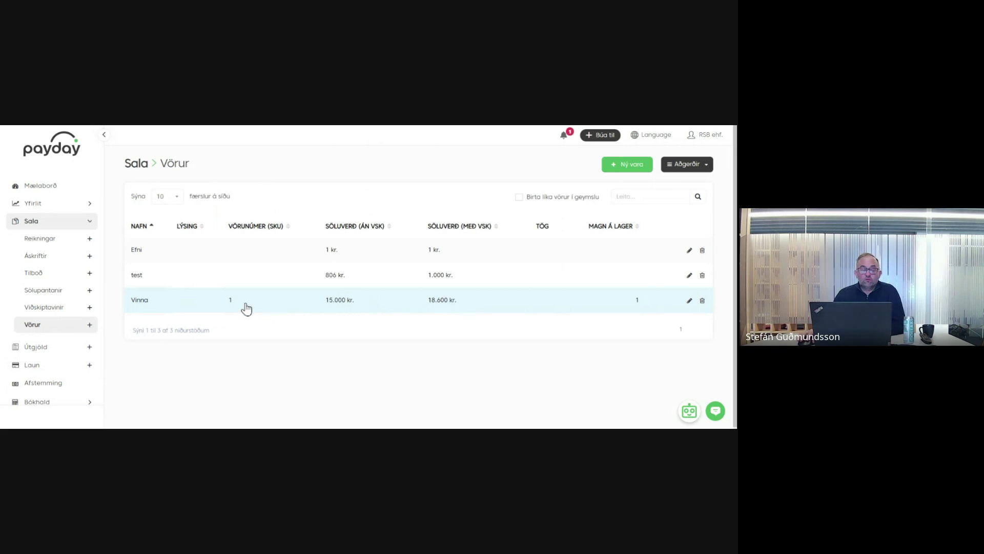
# Step: Display the sales invoices (Reikningar) for the period 01.01.2025 - 31.12.2025 and review their statuses
pyautogui.click(41, 238)
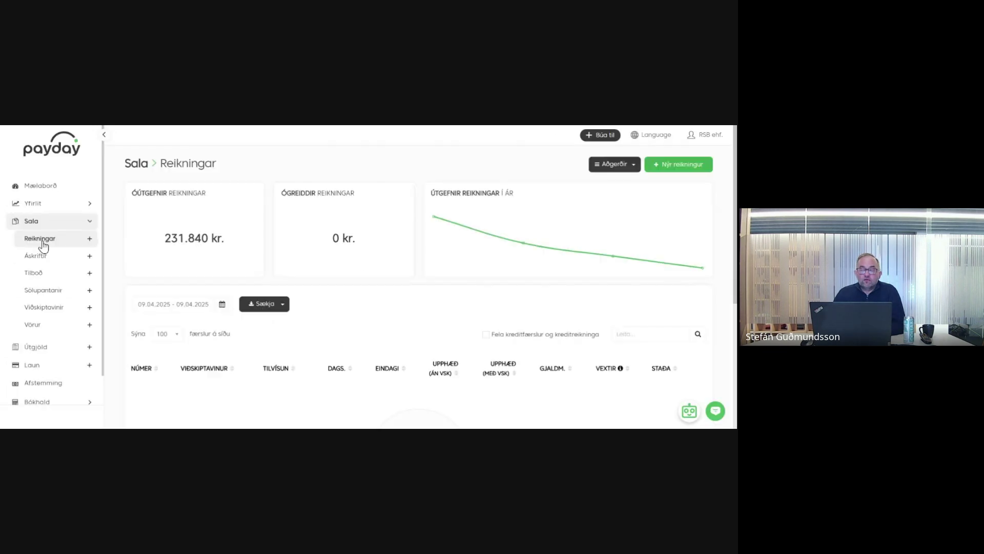
pyautogui.scroll(-4, 619, 237)
pyautogui.scroll(5, 373, 285)
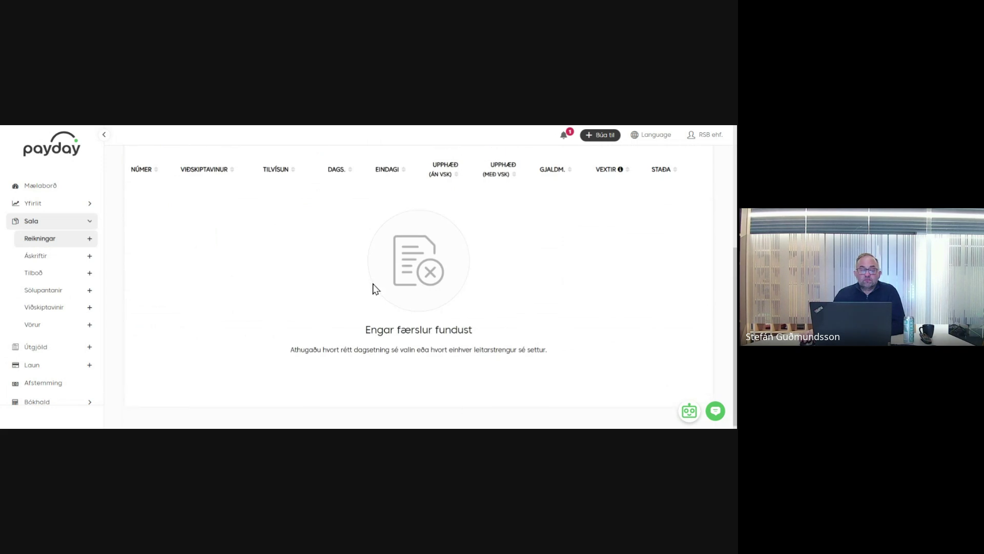
pyautogui.click(190, 303)
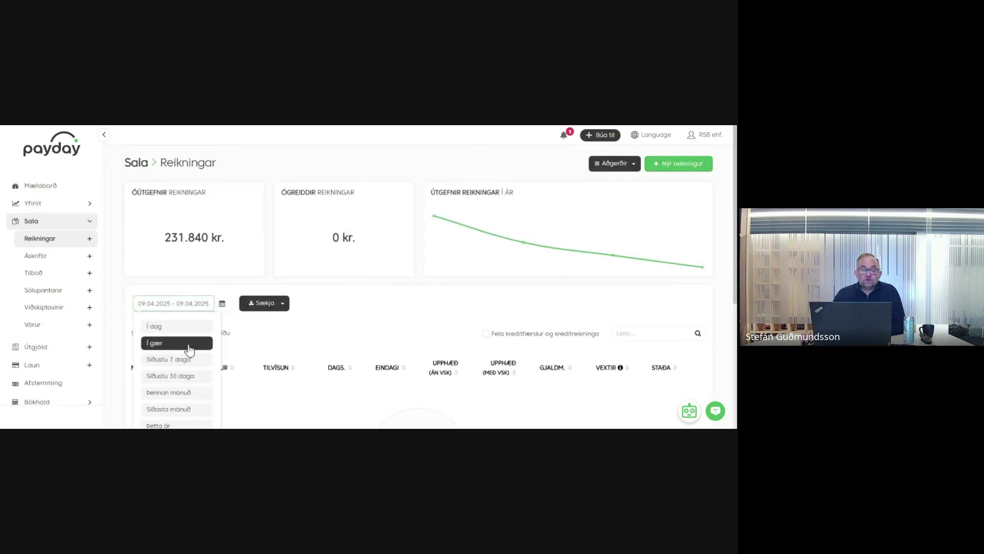
pyautogui.scroll(-2, 187, 349)
pyautogui.click(185, 329)
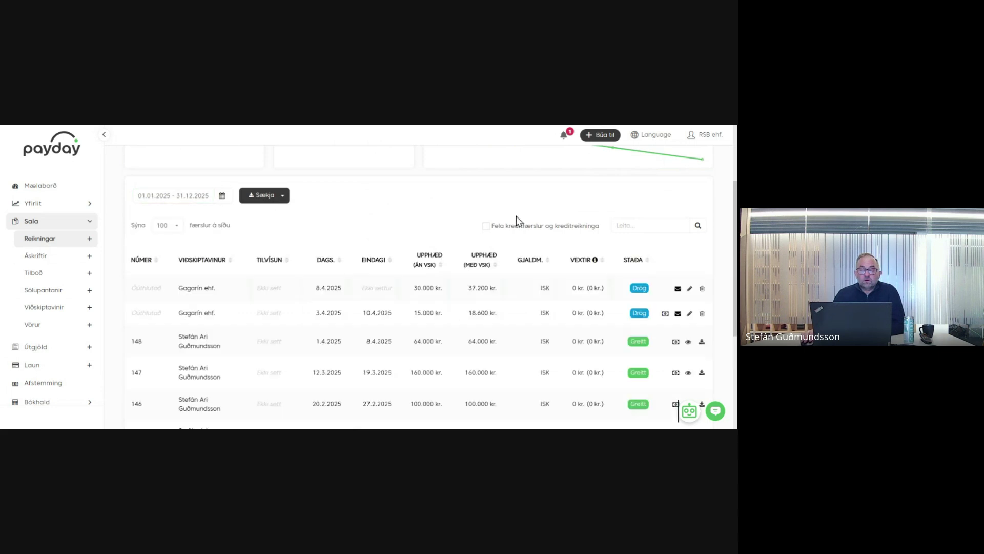
pyautogui.scroll(-2, 518, 246)
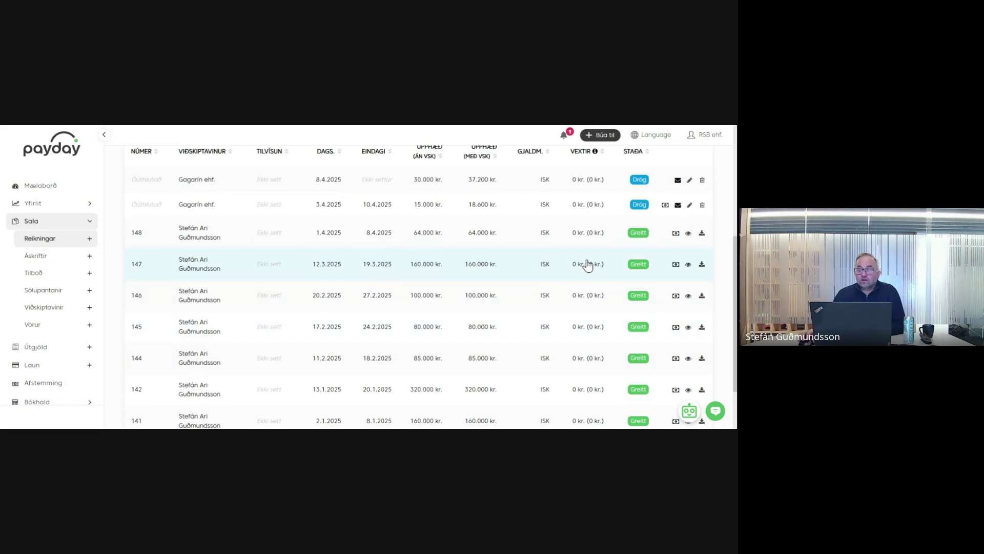
pyautogui.scroll(4, 590, 263)
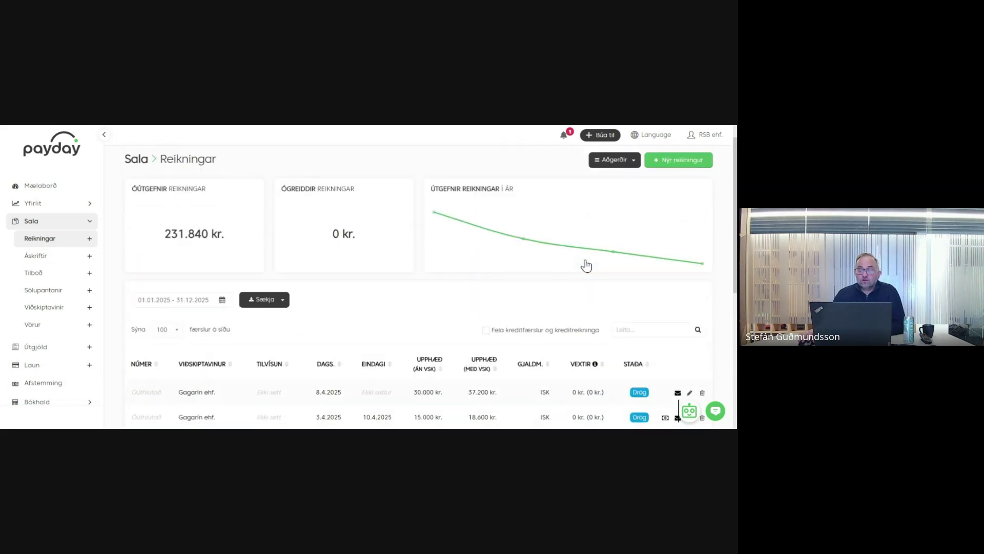
# Step: Start a new invoice for the customer Gagarín ehf. with the final due date (Eindagi) 16.4.2025
pyautogui.click(682, 171)
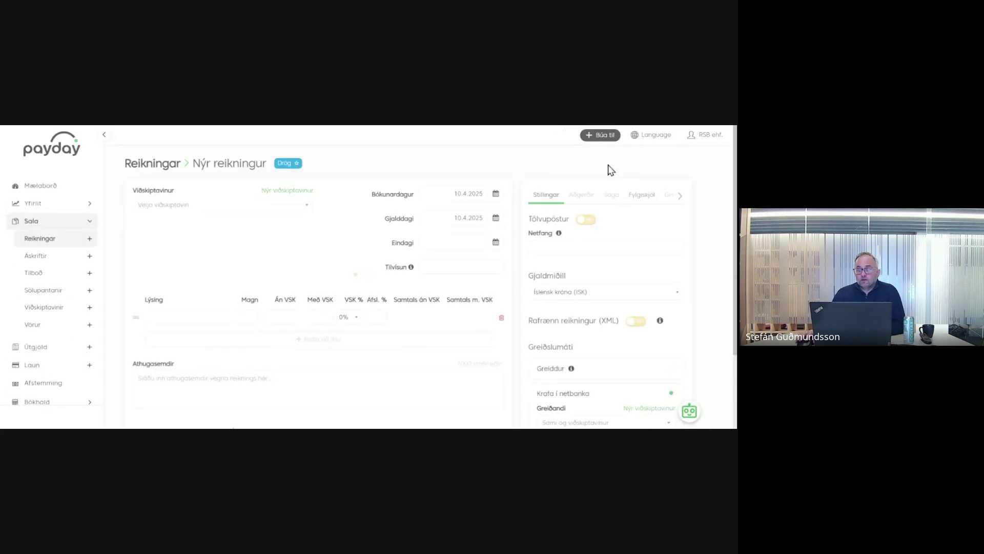
pyautogui.click(195, 206)
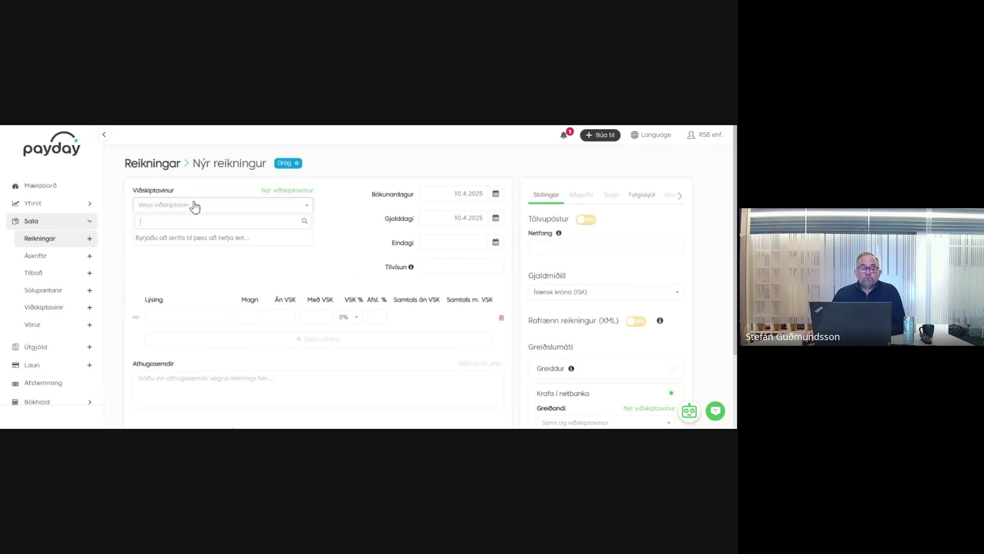
pyautogui.write('gaga')
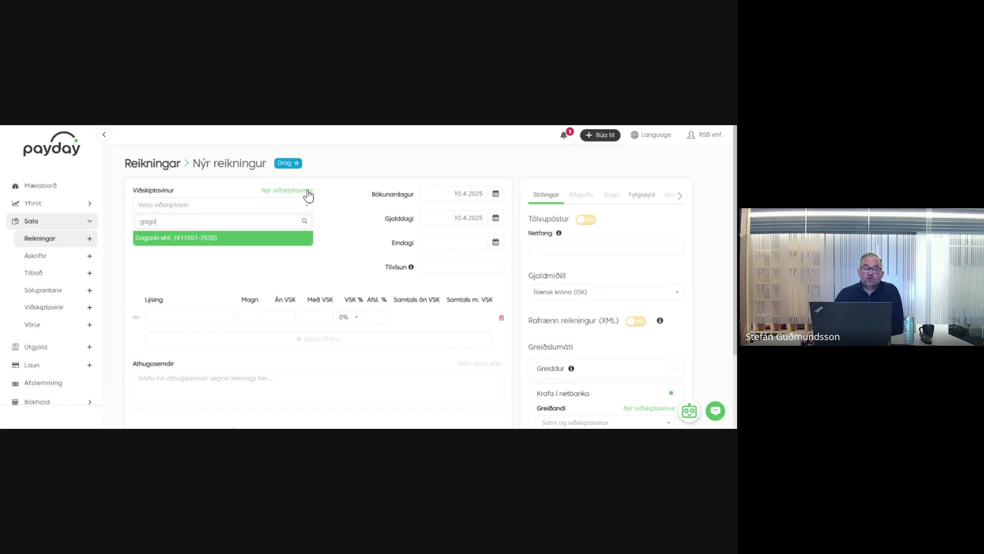
pyautogui.click(204, 243)
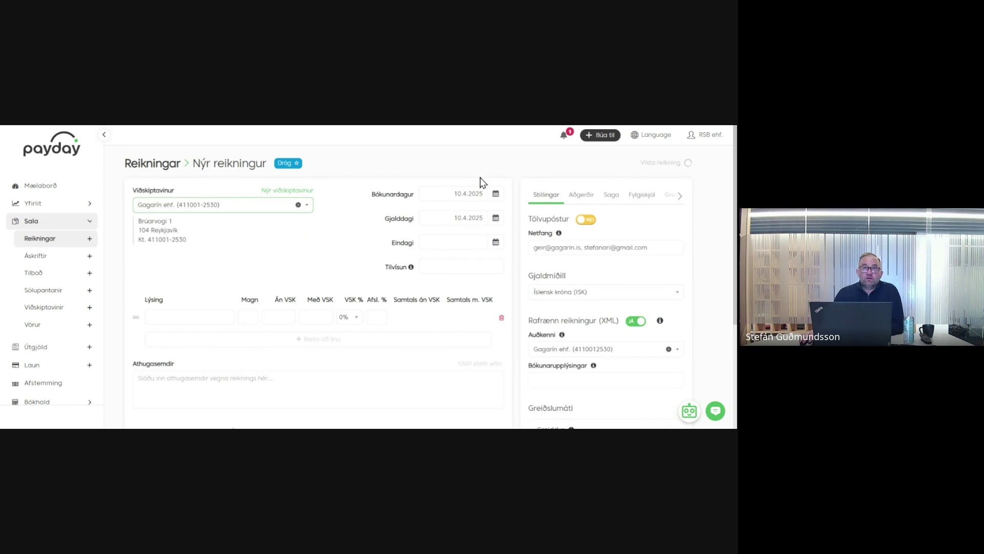
pyautogui.click(473, 247)
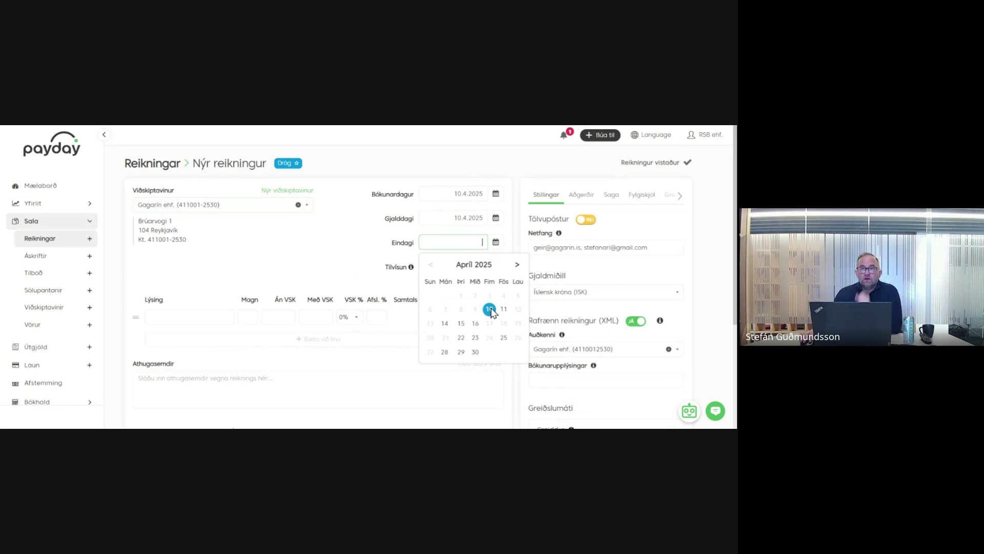
pyautogui.click(475, 322)
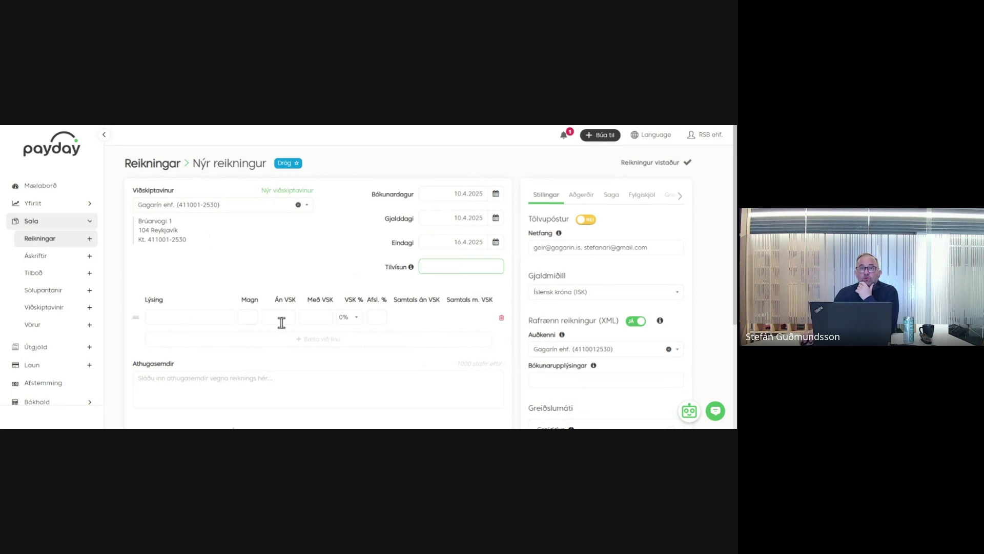
# Step: Add the product 1 - Vinna as the invoice's first line and review the line amounts and invoice totals
pyautogui.click(163, 316)
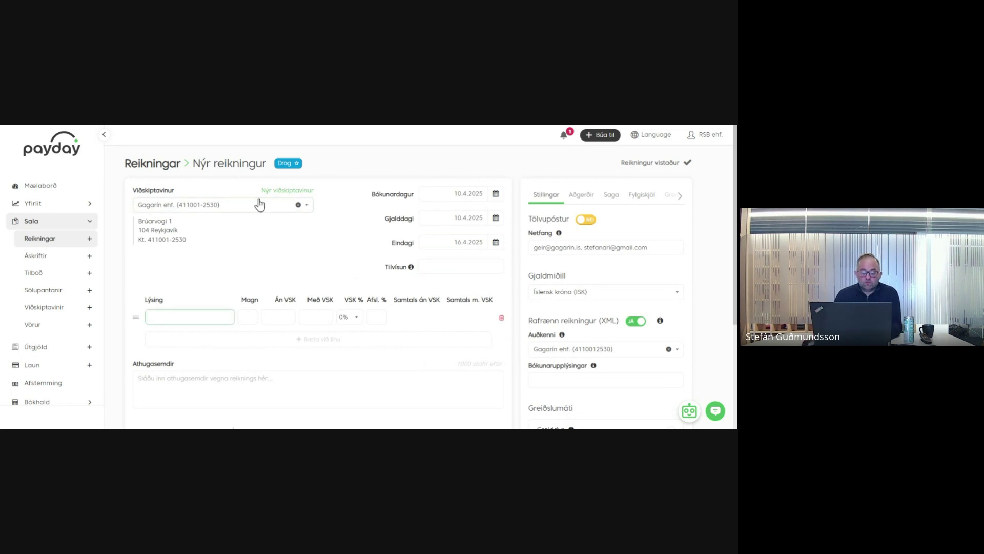
pyautogui.write('v')
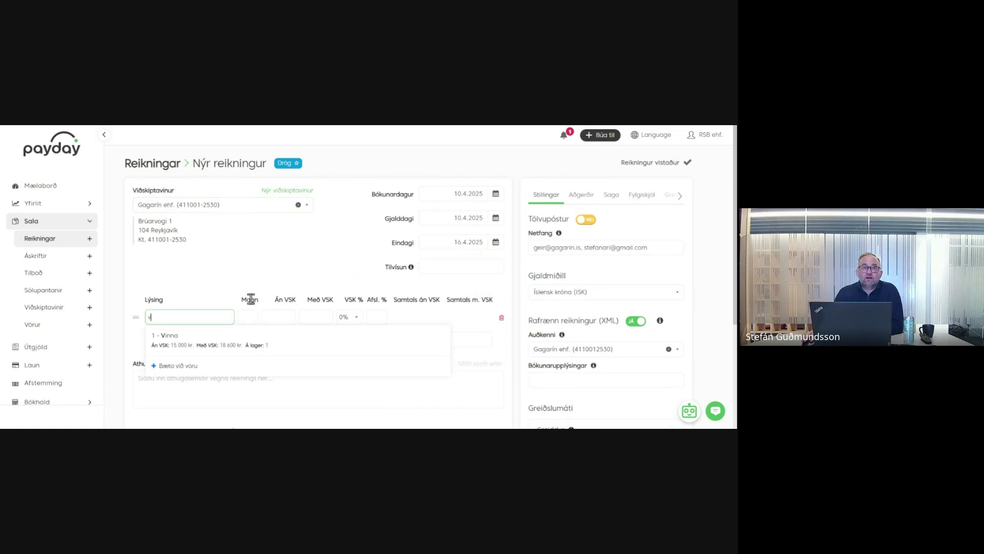
pyautogui.click(176, 344)
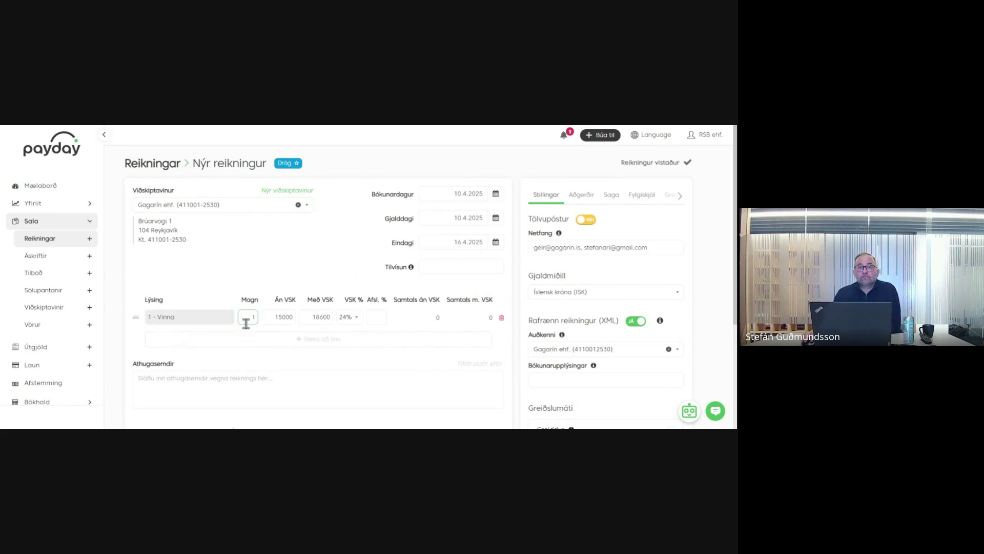
pyautogui.click(276, 316)
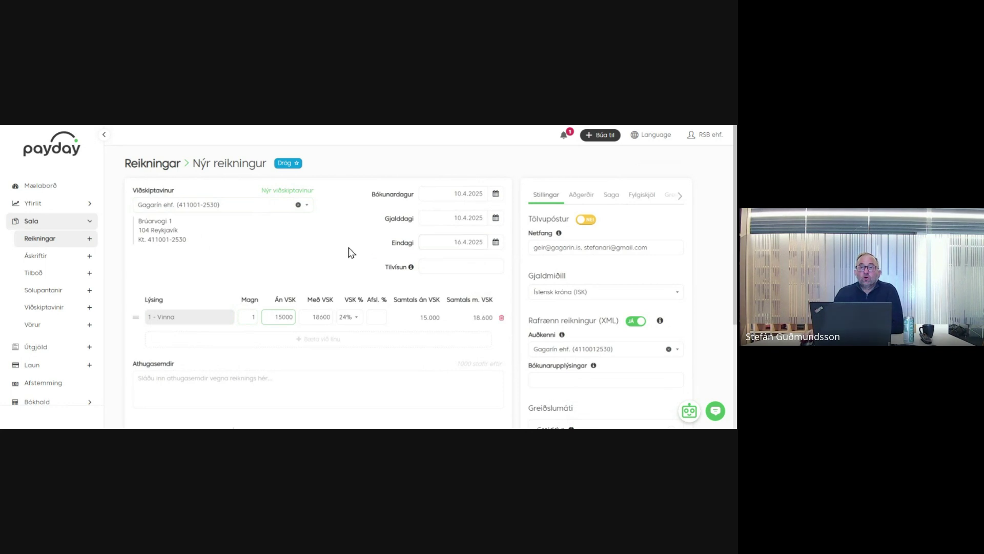
pyautogui.scroll(-2, 382, 253)
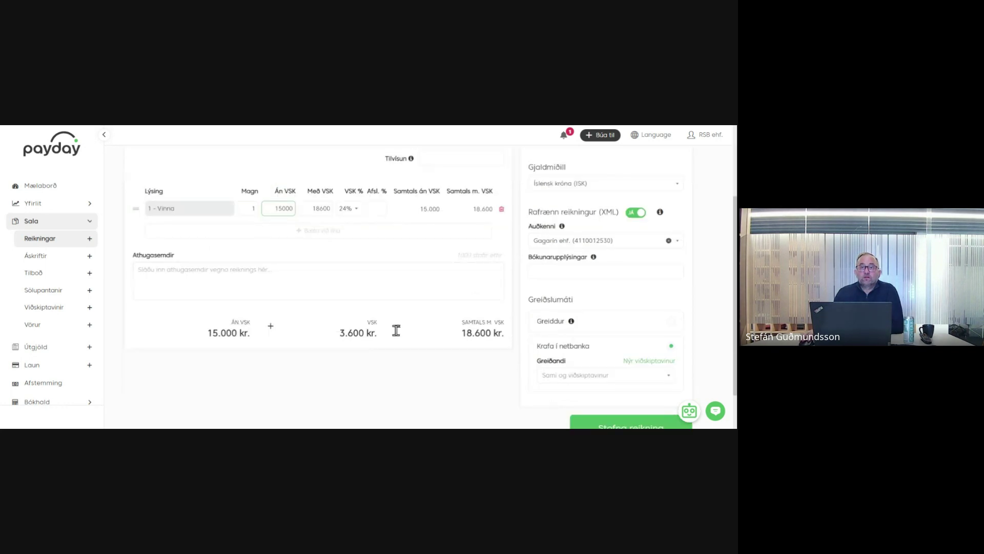
pyautogui.scroll(1, 354, 328)
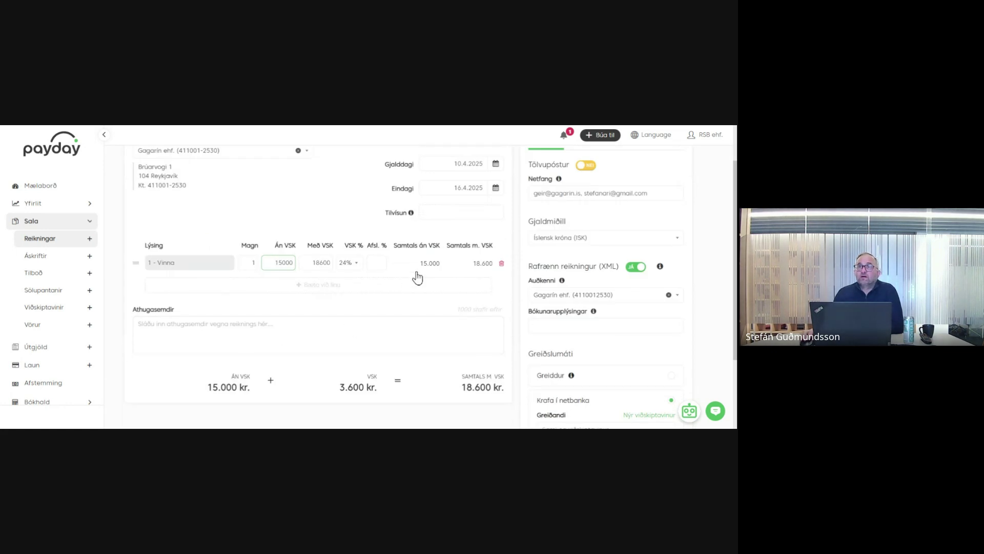
pyautogui.scroll(1, 416, 274)
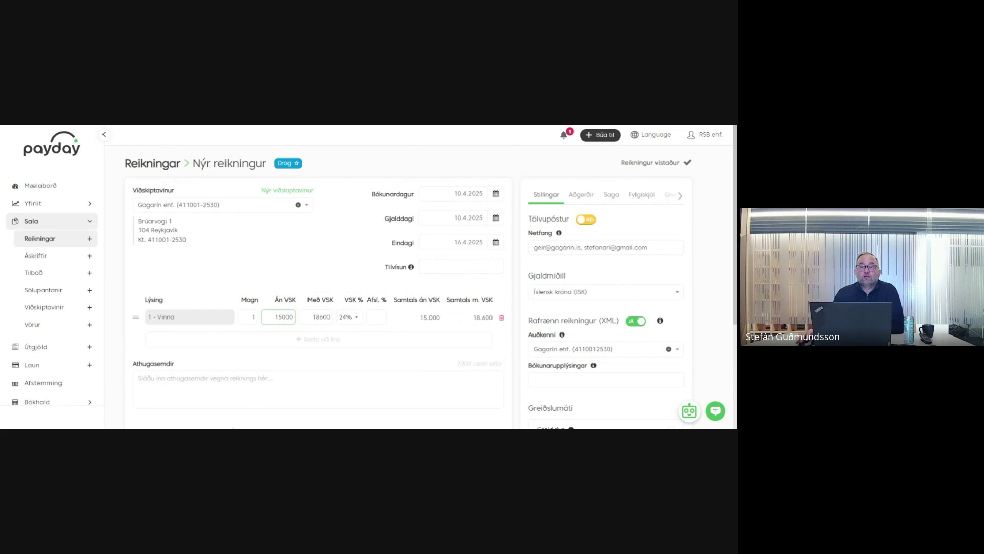
# Step: Review the new invoice's e-mail, currency, electronic invoice (XML) and payment method settings alongside its totals
pyautogui.scroll(-2, 639, 325)
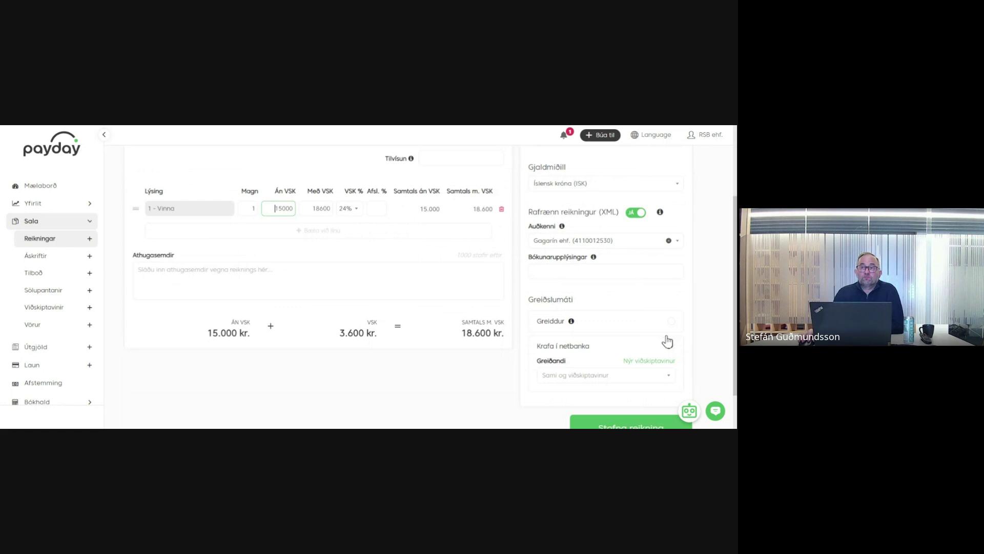
pyautogui.scroll(1, 630, 278)
pyautogui.scroll(2, 630, 279)
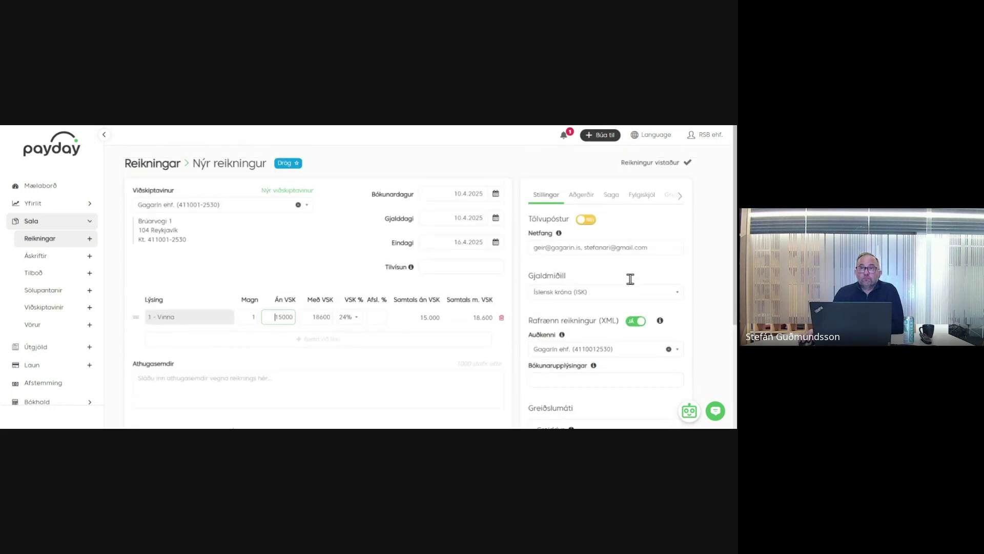
pyautogui.scroll(-3, 626, 280)
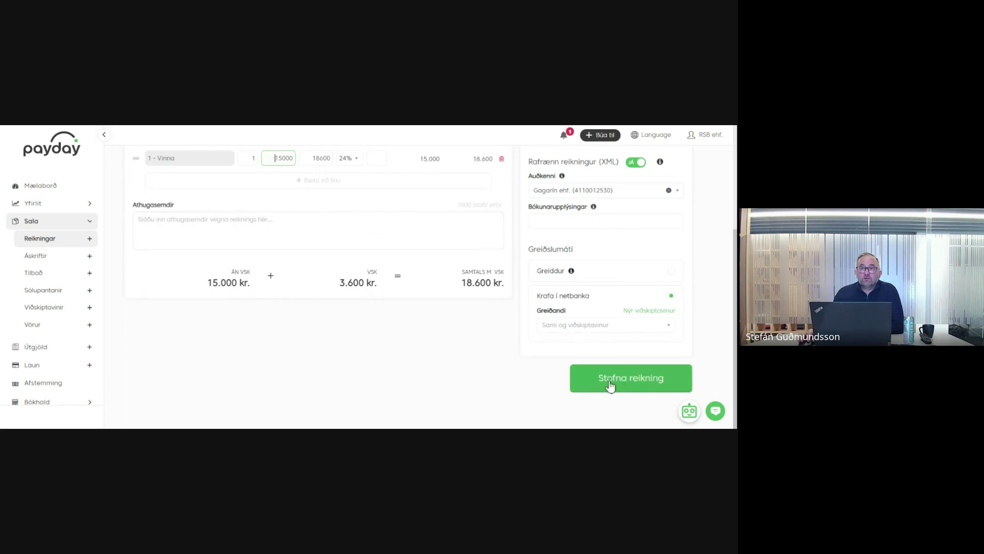
pyautogui.scroll(3, 456, 355)
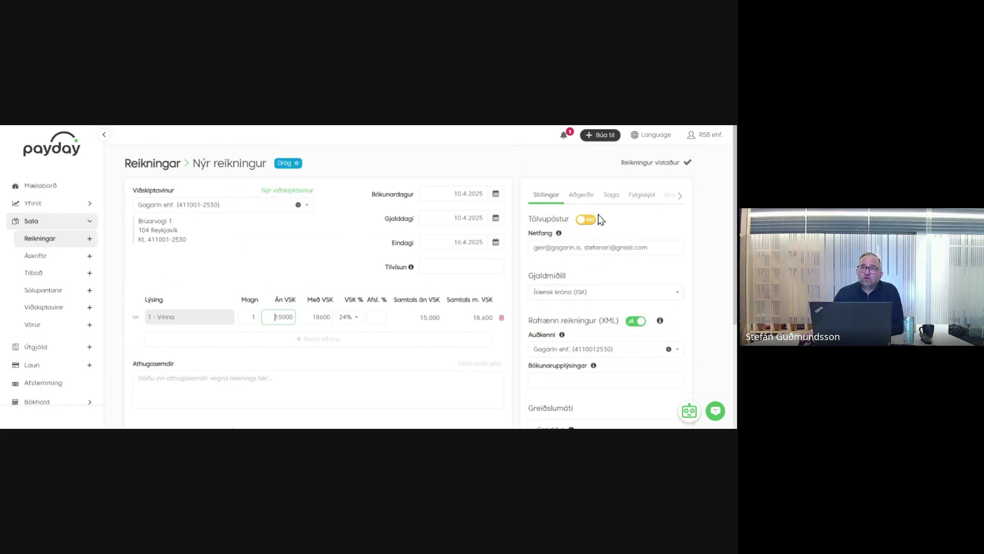
pyautogui.scroll(-2, 598, 251)
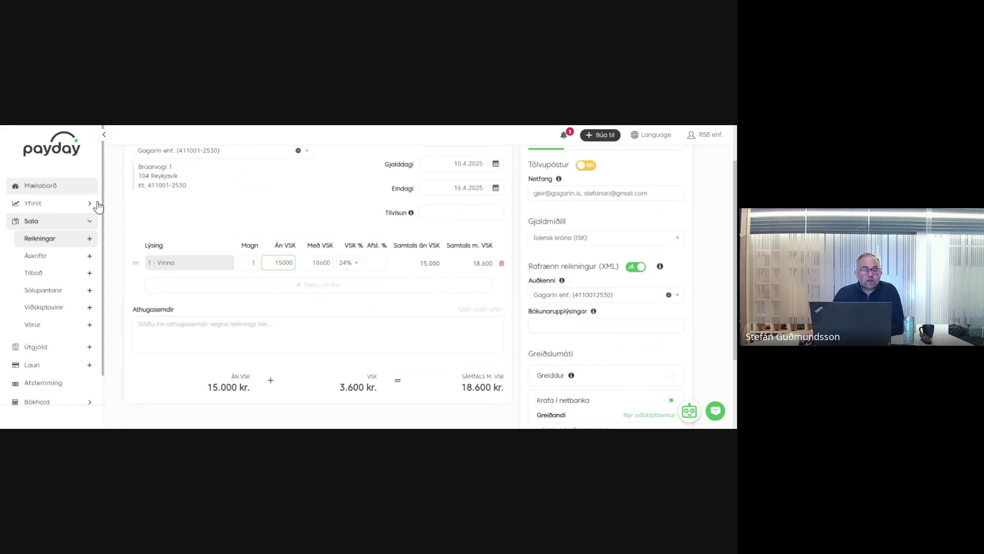
# Step: Return to the sales invoices (Reikningar), check the draft invoices in the list and collapse the Sala section
pyautogui.click(41, 239)
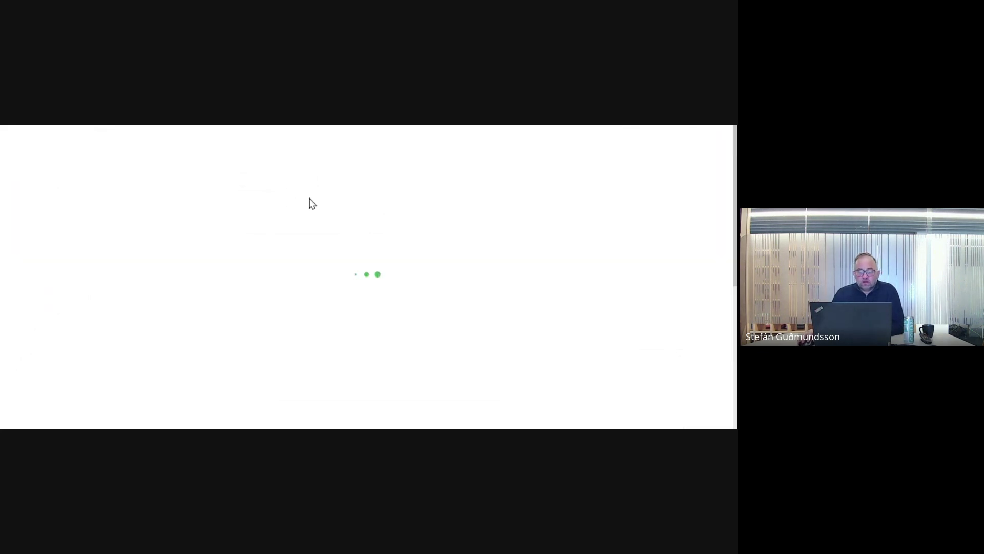
pyautogui.scroll(-1, 154, 224)
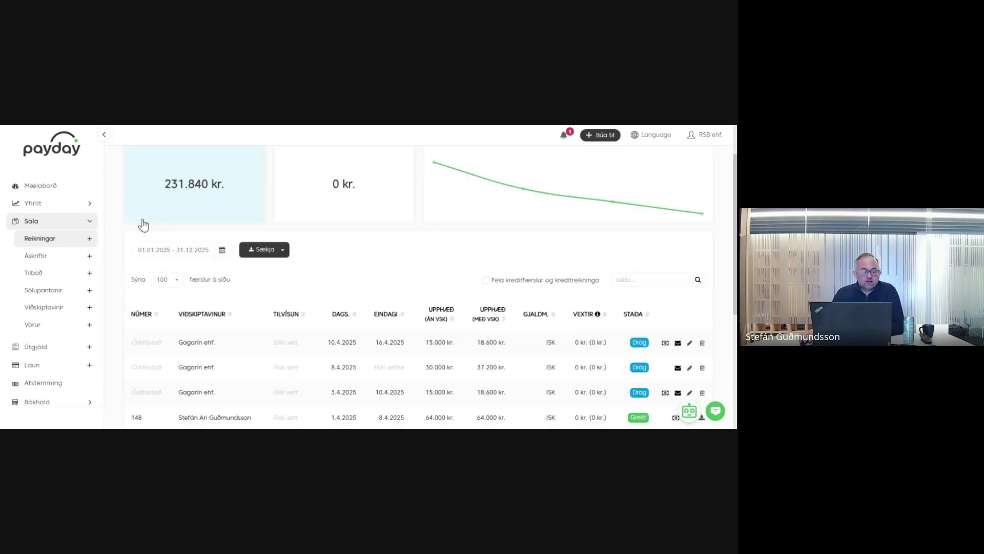
pyautogui.click(86, 222)
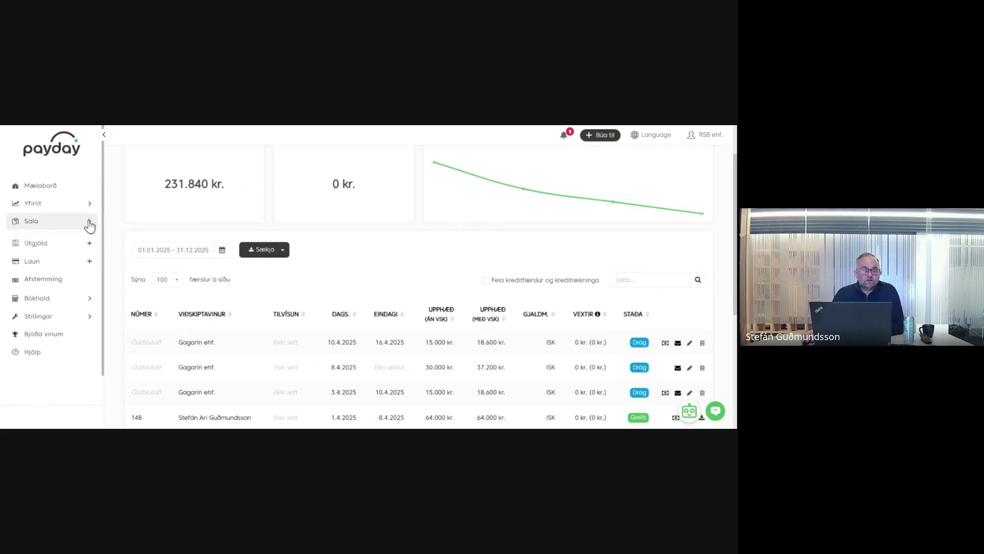
# Step: List the expenses (Útgjöld) for the period Frá upphafi and open the form for a new expense (Ný útgjöld)
pyautogui.click(35, 241)
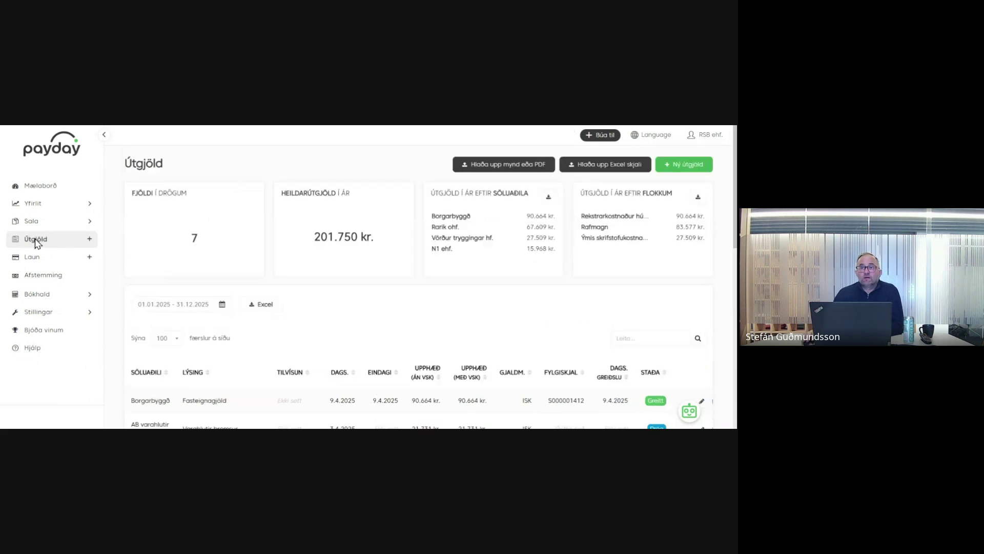
pyautogui.click(189, 304)
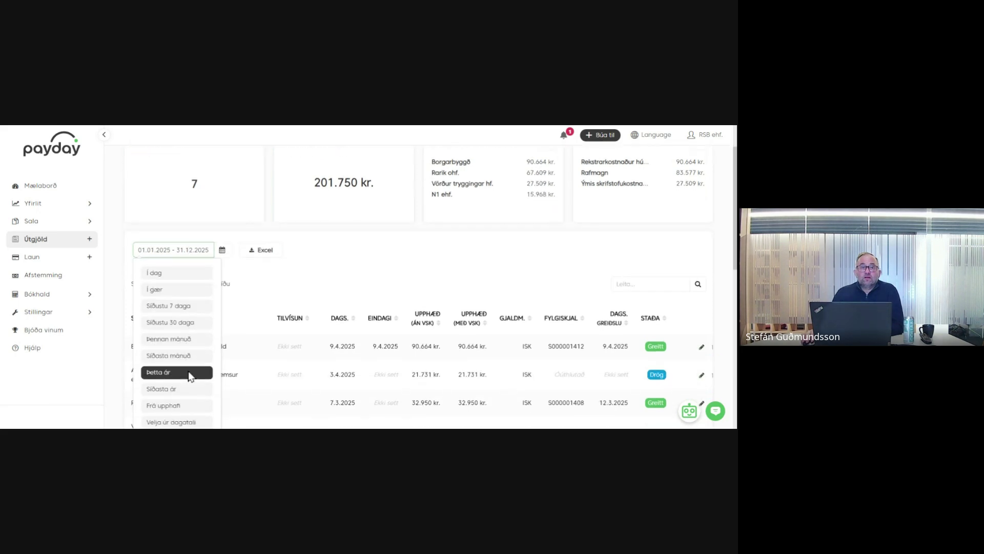
pyautogui.scroll(-1, 189, 384)
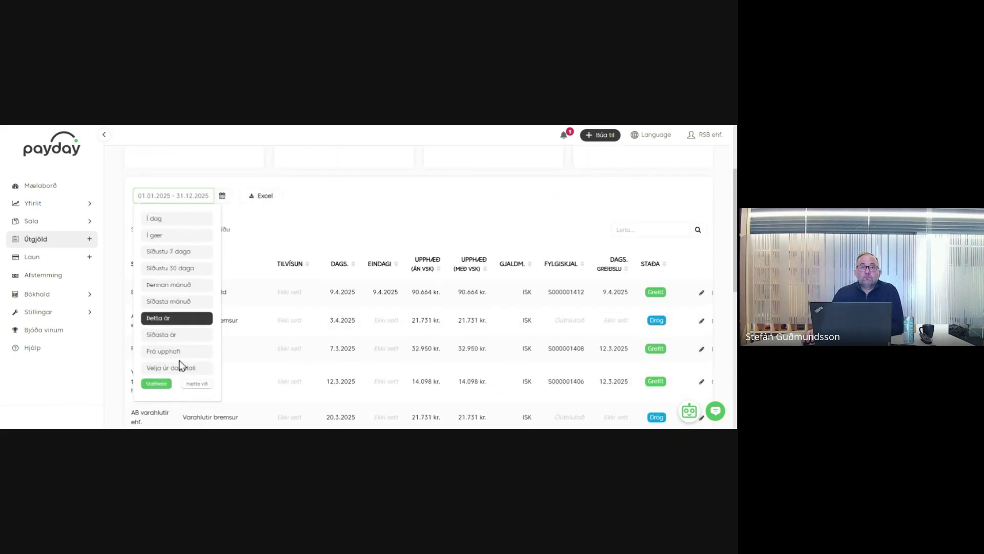
pyautogui.click(164, 351)
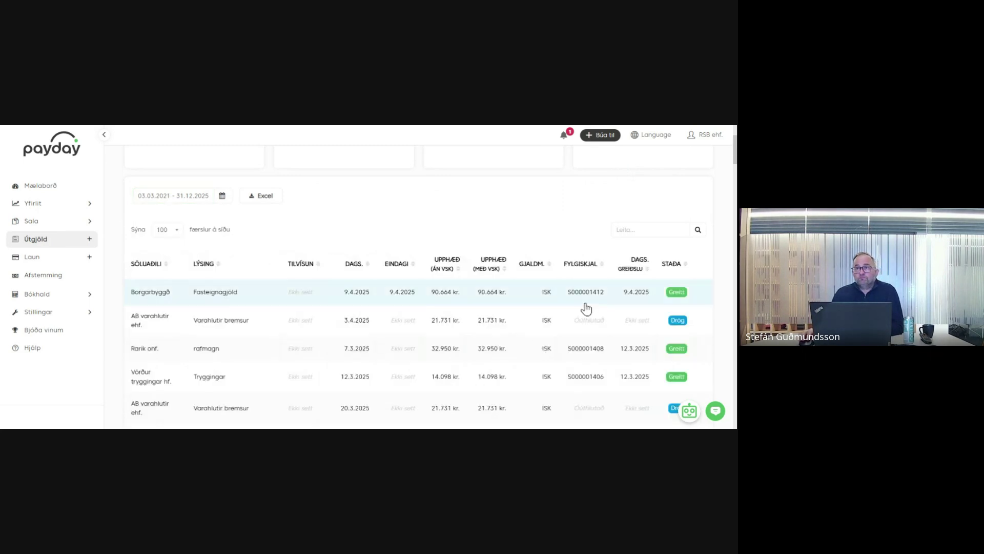
pyautogui.scroll(2, 590, 324)
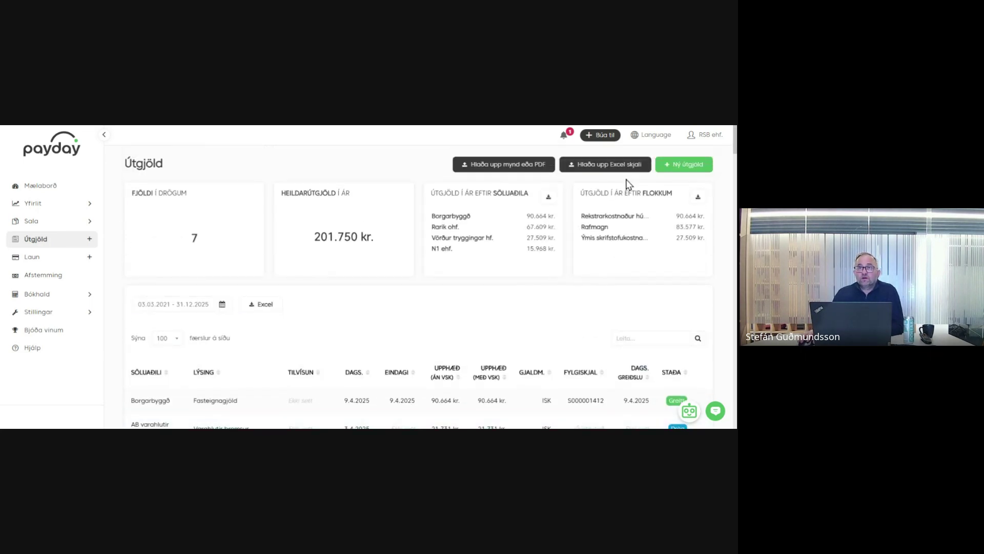
pyautogui.click(684, 165)
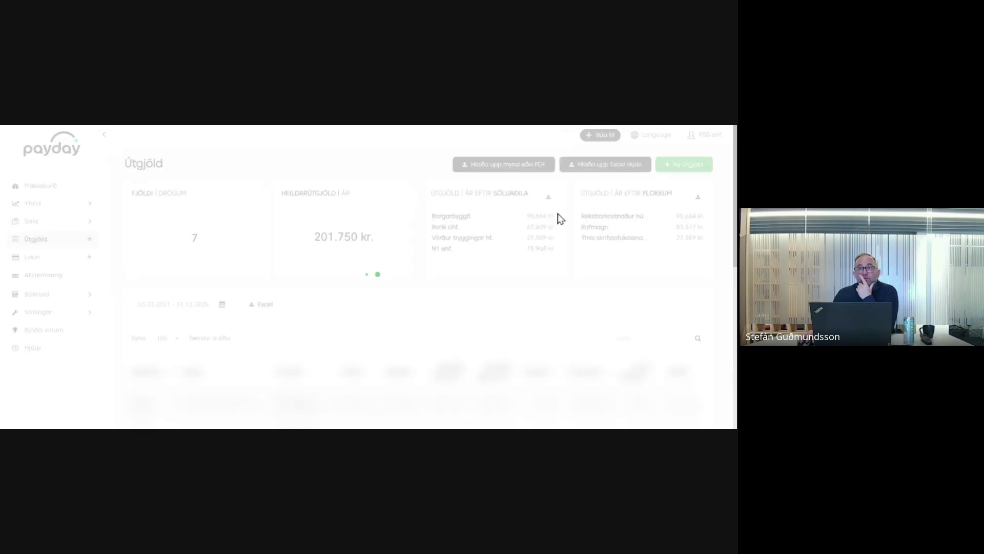
# Step: Find the draft Skatturinn expense for Bifreiðagjald in the expense list and review its details and attached invoice
pyautogui.scroll(-10, 559, 226)
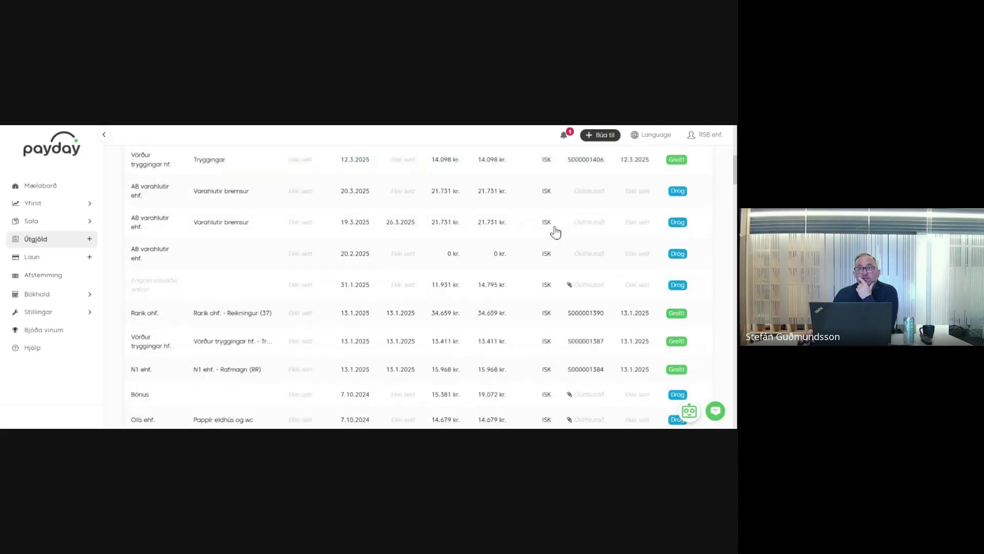
pyautogui.scroll(-8, 555, 232)
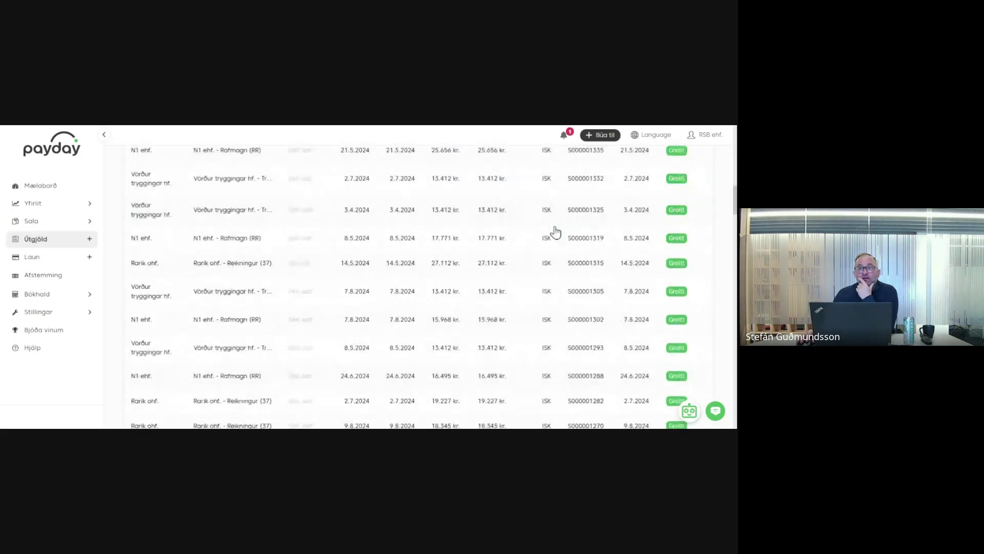
pyautogui.scroll(-8, 555, 232)
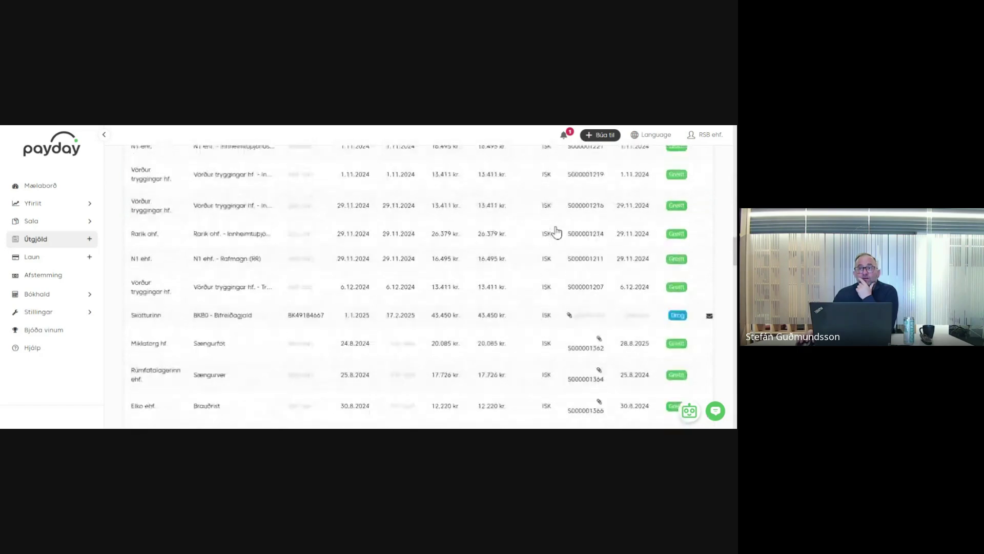
pyautogui.scroll(-1, 556, 232)
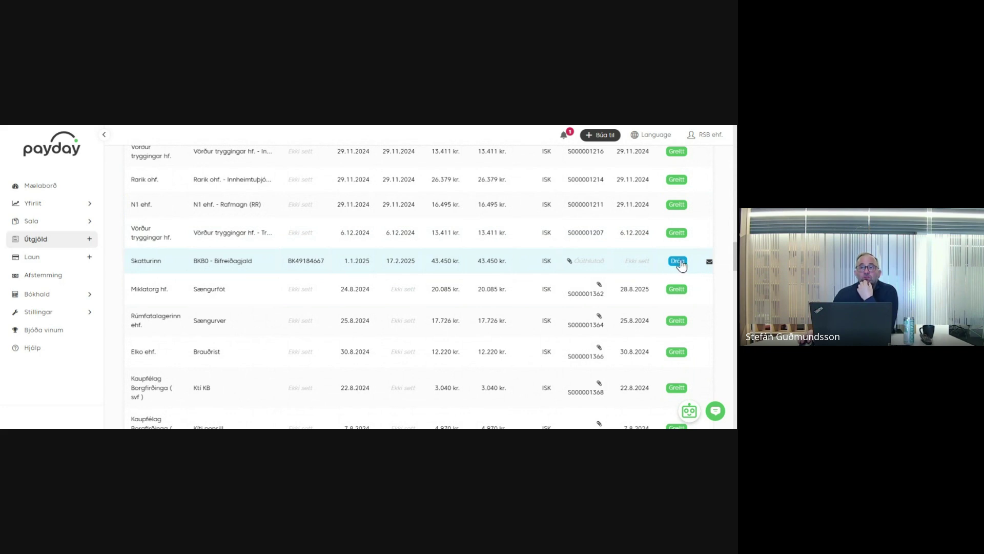
pyautogui.click(470, 266)
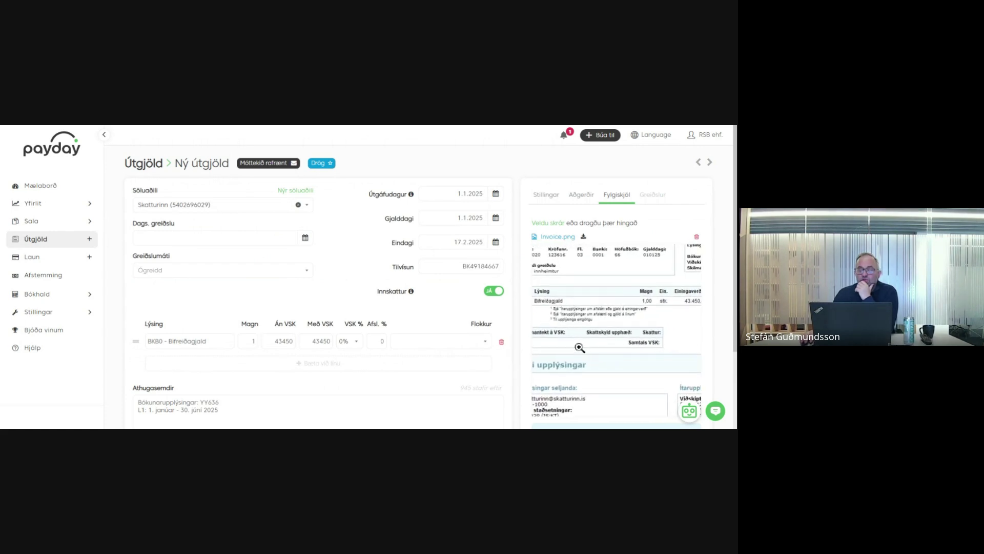
pyautogui.scroll(-1, 585, 326)
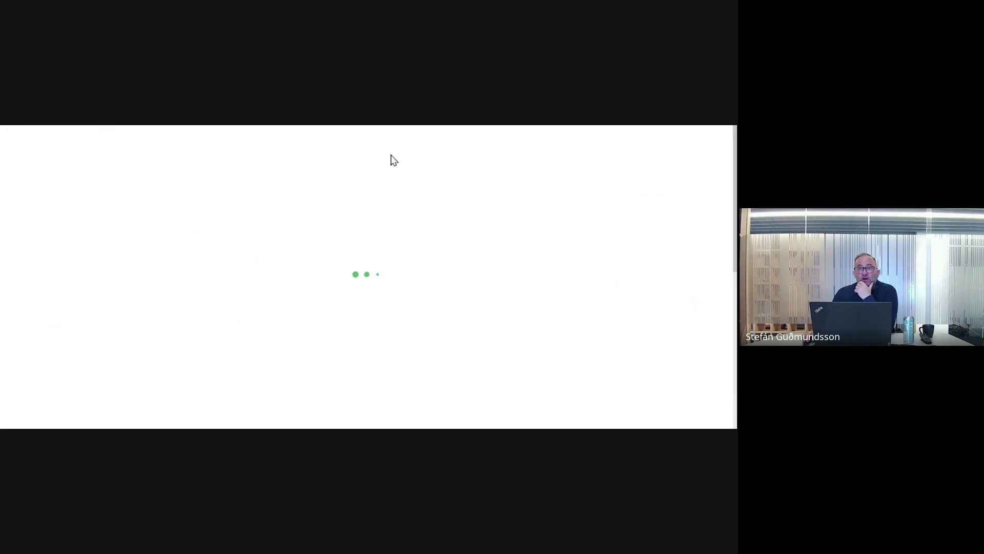
# Step: Look through the first page of the expense list and go to the second page of results
pyautogui.scroll(-10, 507, 256)
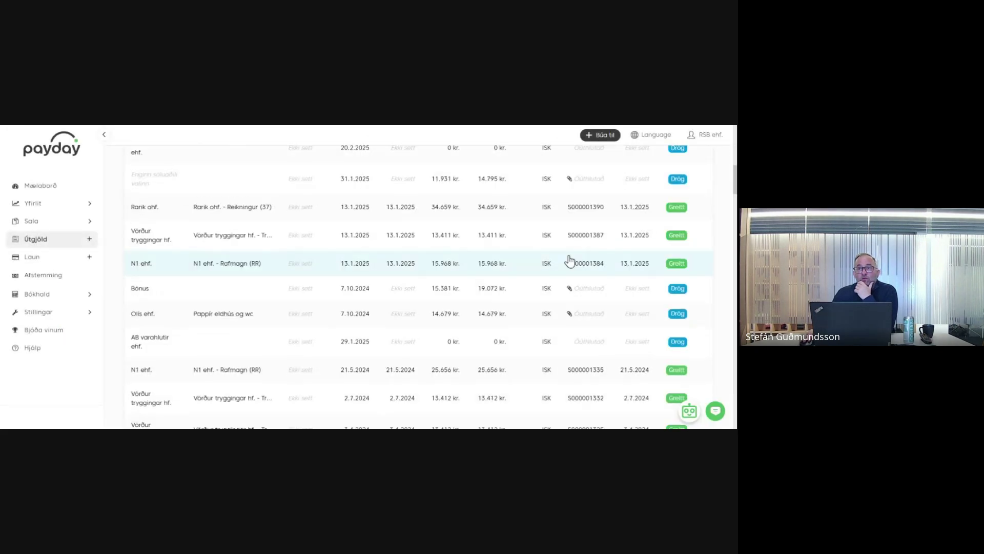
pyautogui.scroll(-10, 573, 260)
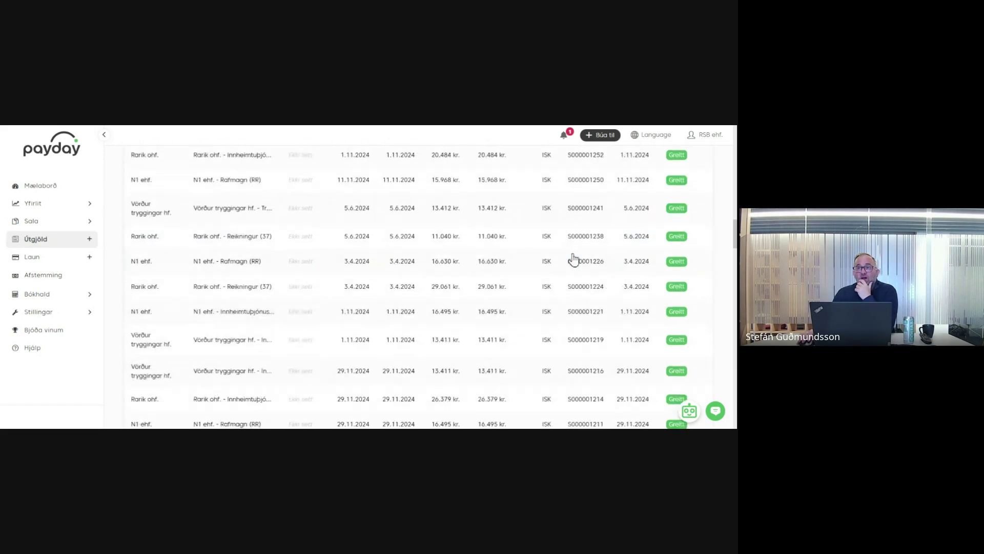
pyautogui.scroll(-10, 573, 260)
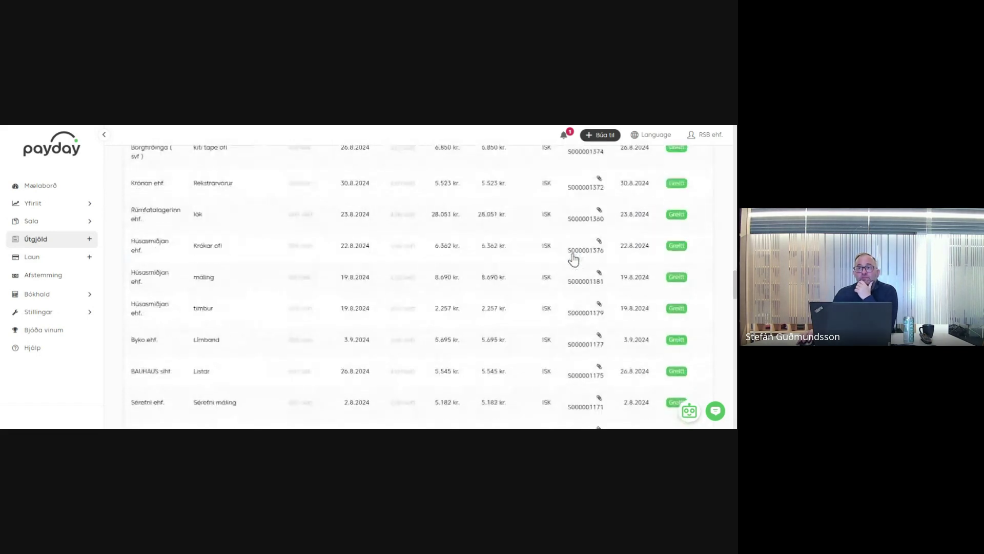
pyautogui.scroll(-10, 573, 260)
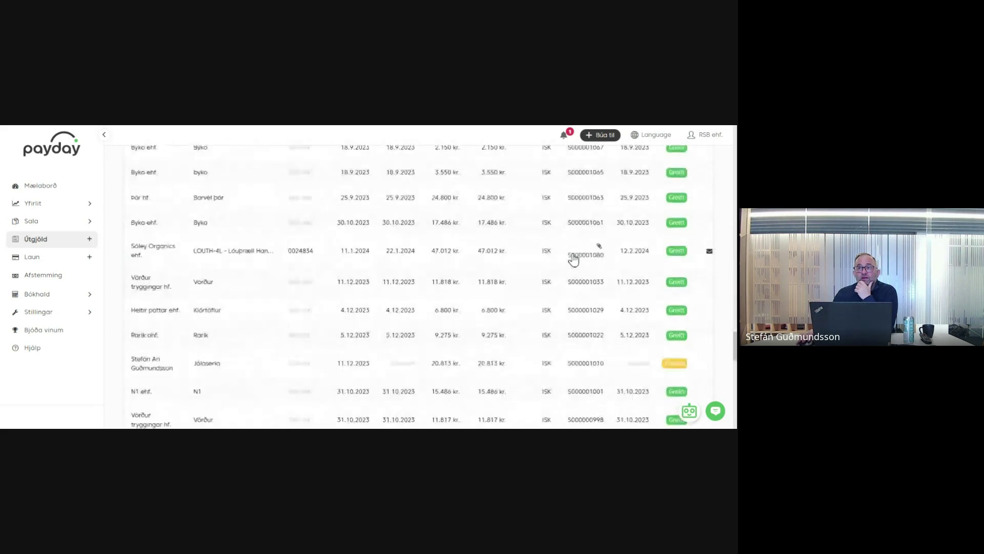
pyautogui.scroll(-8, 573, 260)
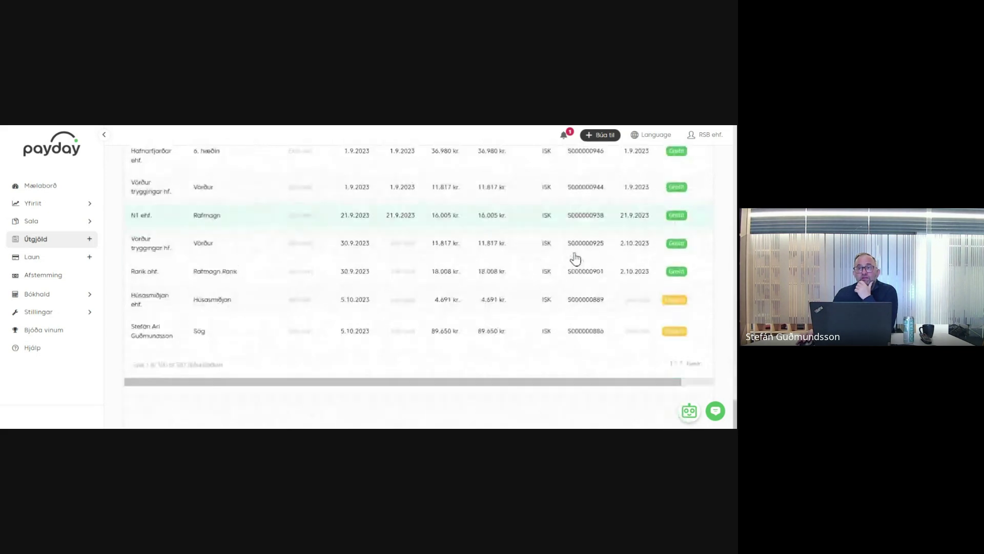
pyautogui.click(675, 363)
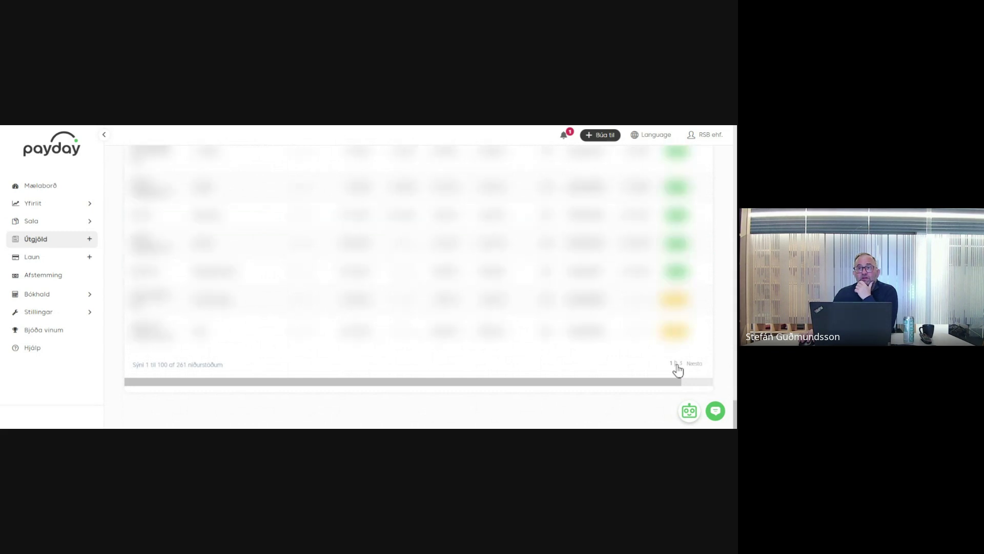
# Step: Open the Faghentir slf. expense for Aðkeypt vinna, examine its VAT details and attached PDF invoice, and return to the expense list
pyautogui.scroll(10, 652, 277)
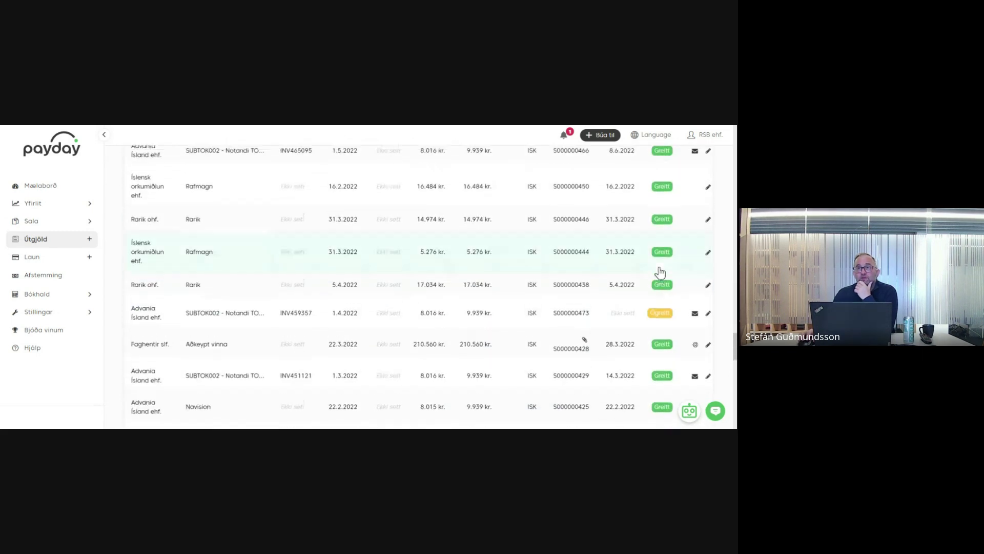
pyautogui.scroll(-2, 660, 271)
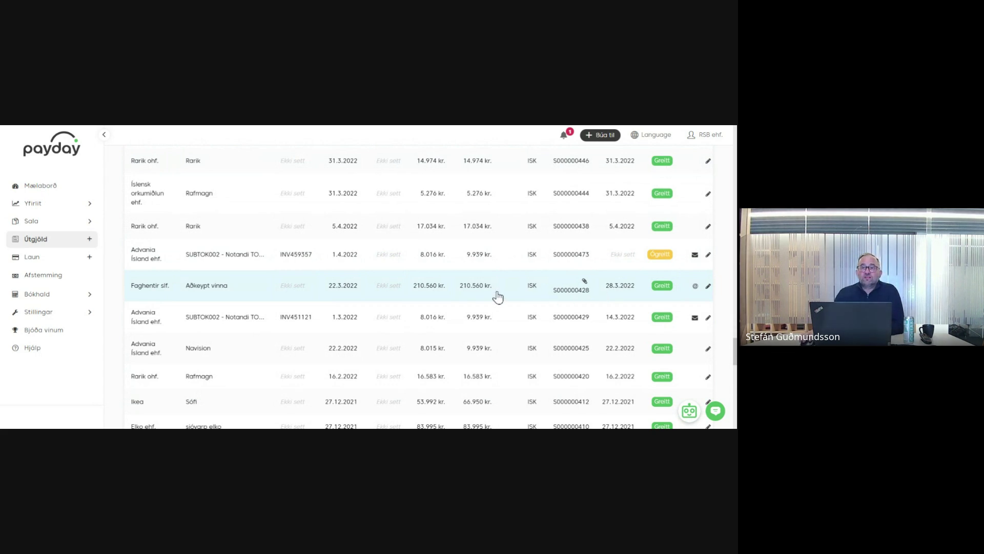
pyautogui.click(465, 292)
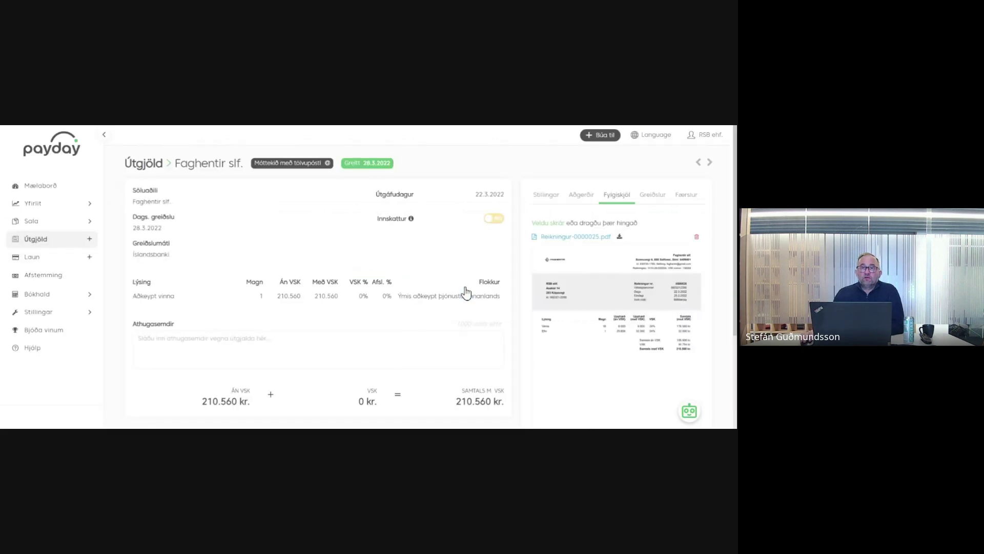
pyautogui.moveTo(648, 306)
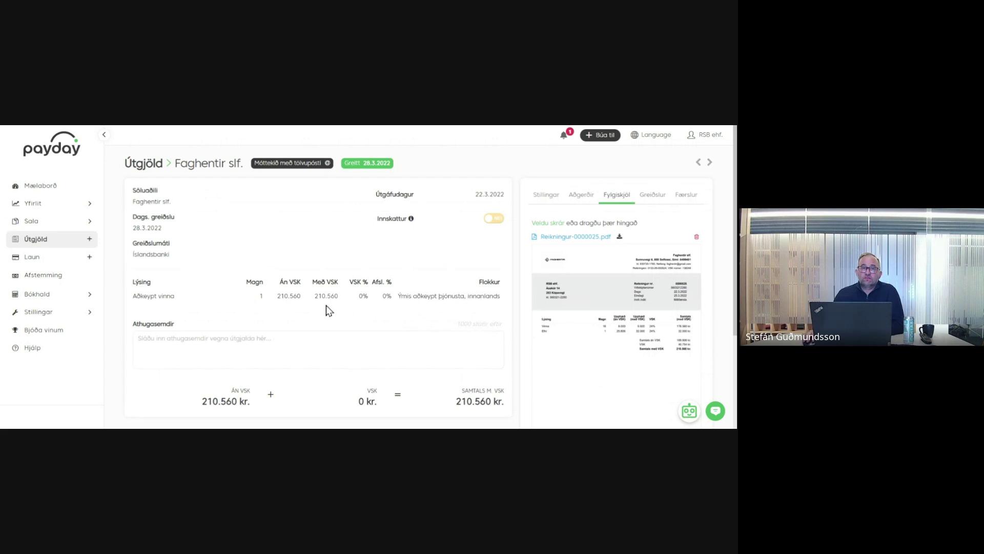
pyautogui.scroll(-2, 324, 259)
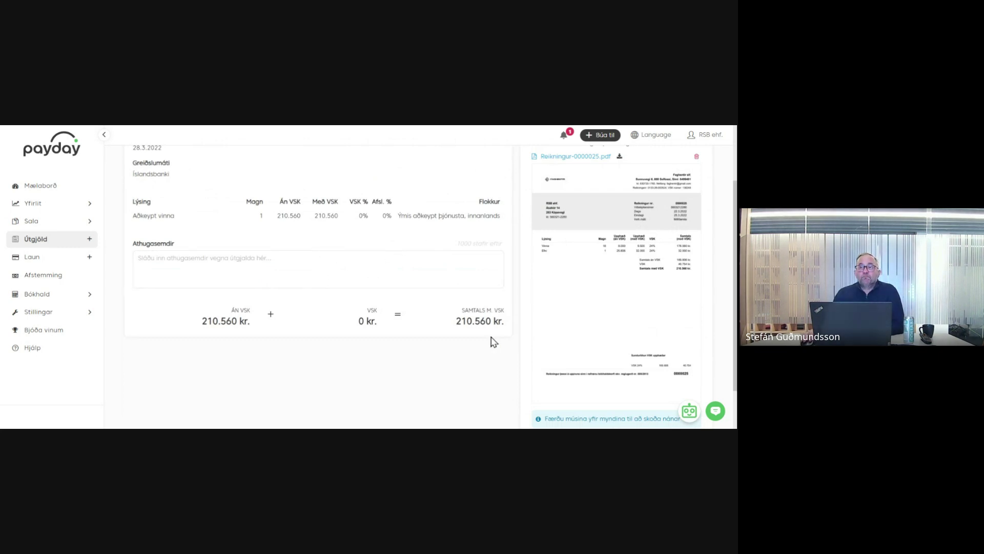
pyautogui.scroll(1, 483, 303)
pyautogui.scroll(1, 483, 302)
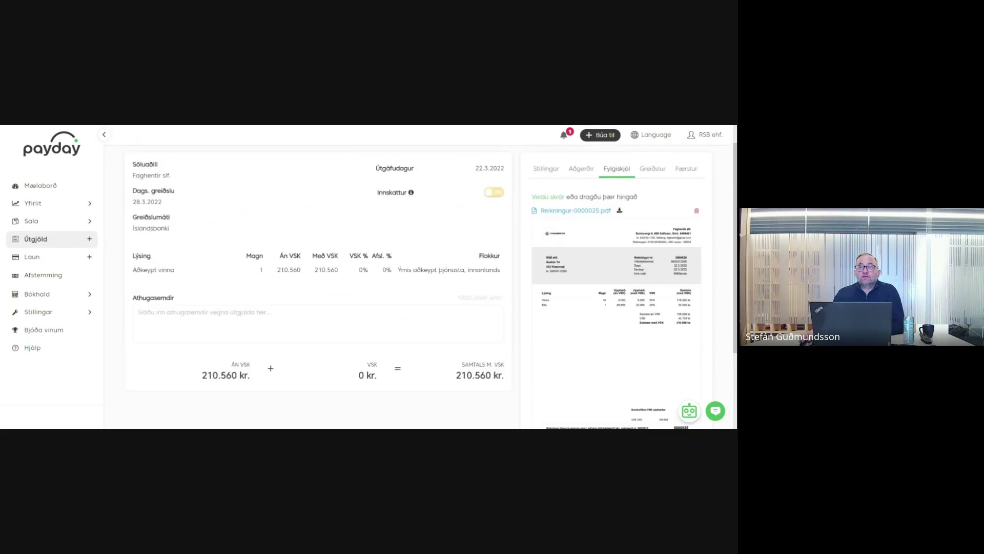
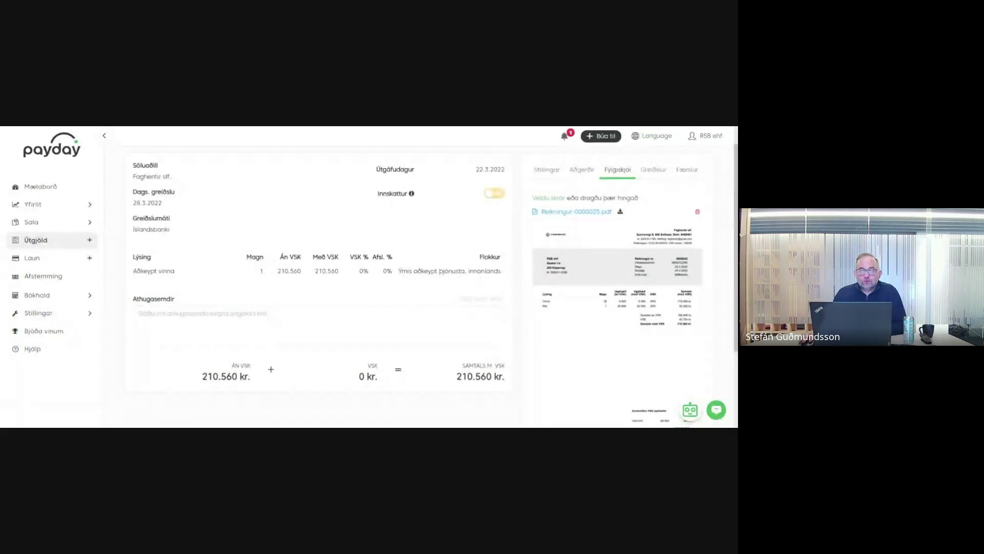
pyautogui.moveTo(599, 248)
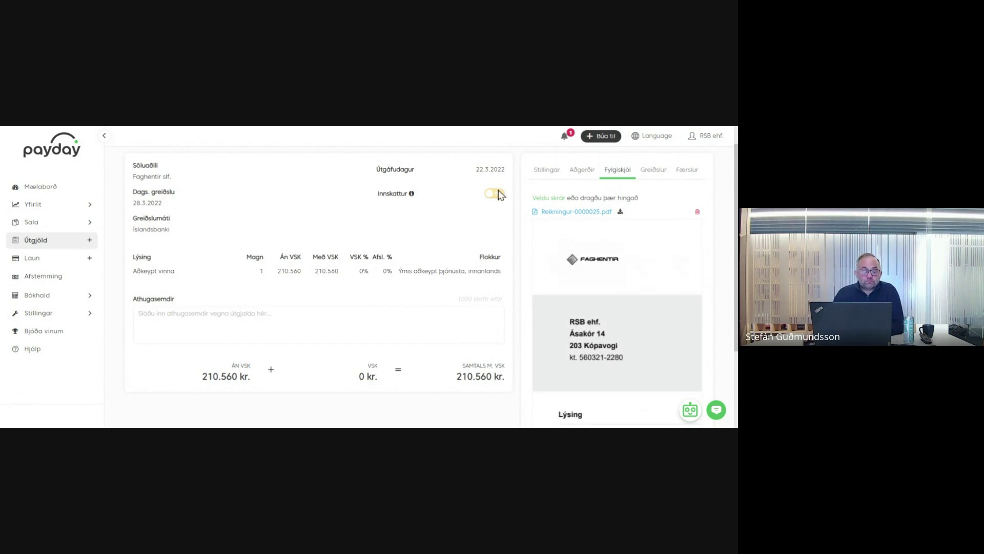
pyautogui.click(41, 243)
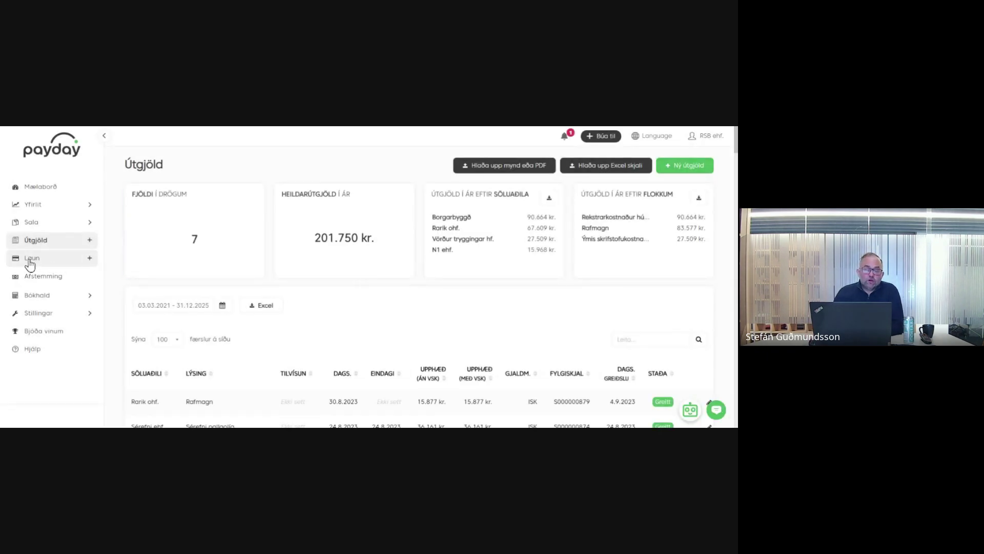
# Step: Delete both draft payroll runs for Mars 2025 from the payroll list (Laun) and dismiss the deletion notices
pyautogui.click(31, 260)
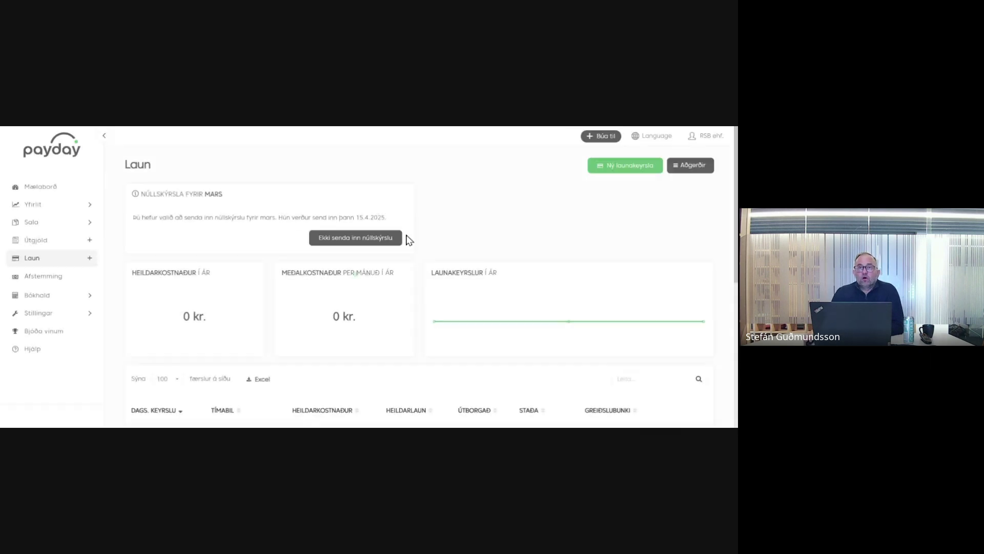
pyautogui.scroll(-1, 410, 240)
pyautogui.scroll(-2, 436, 242)
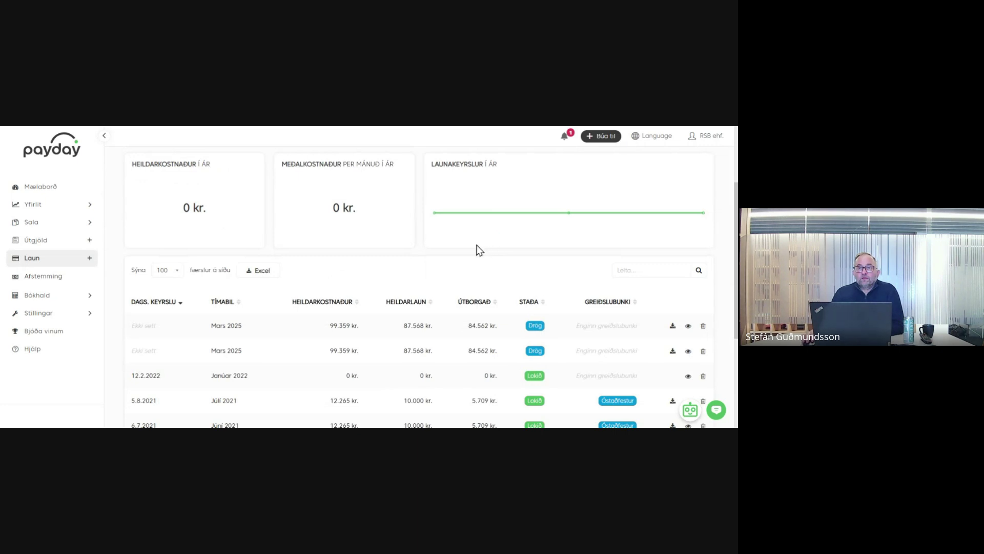
pyautogui.scroll(-2, 477, 250)
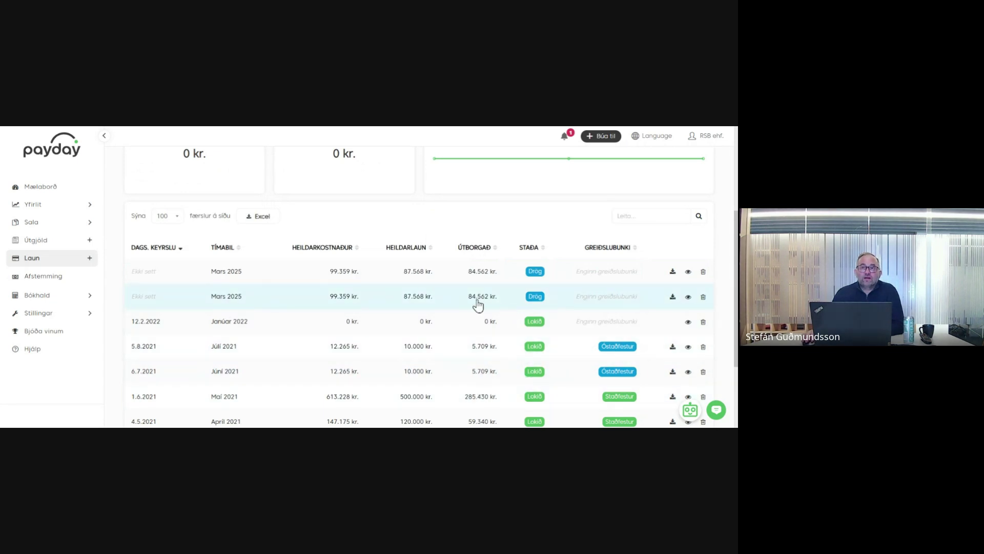
pyautogui.click(703, 297)
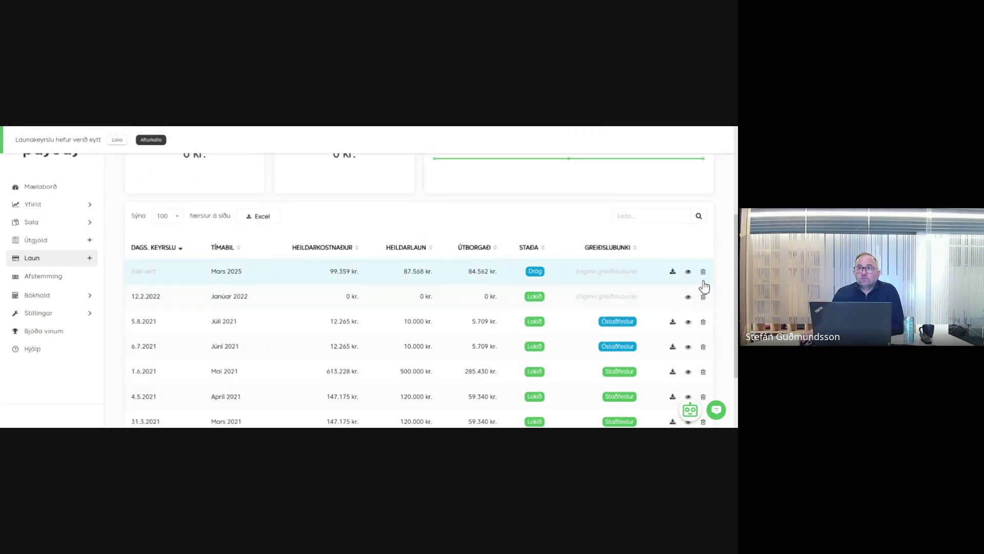
pyautogui.click(703, 272)
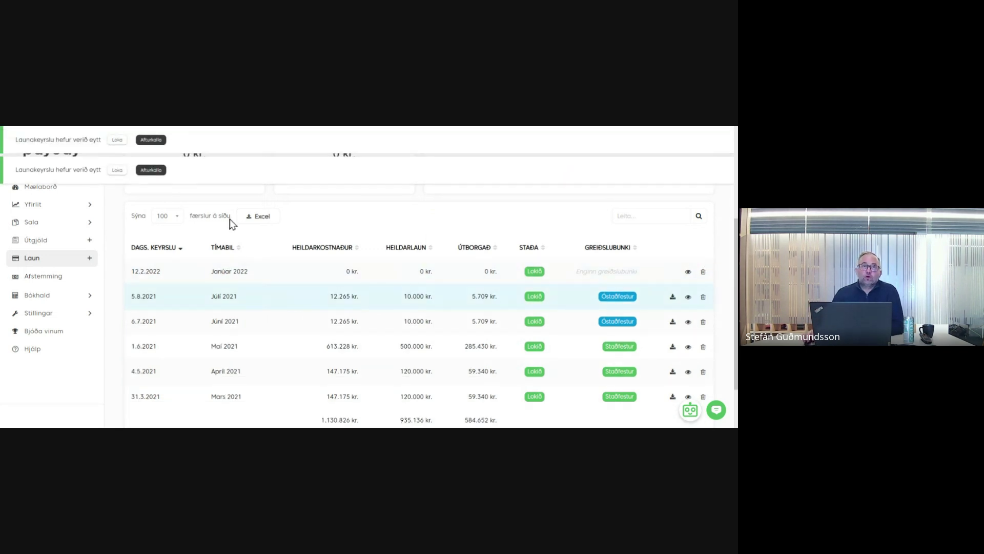
pyautogui.click(118, 171)
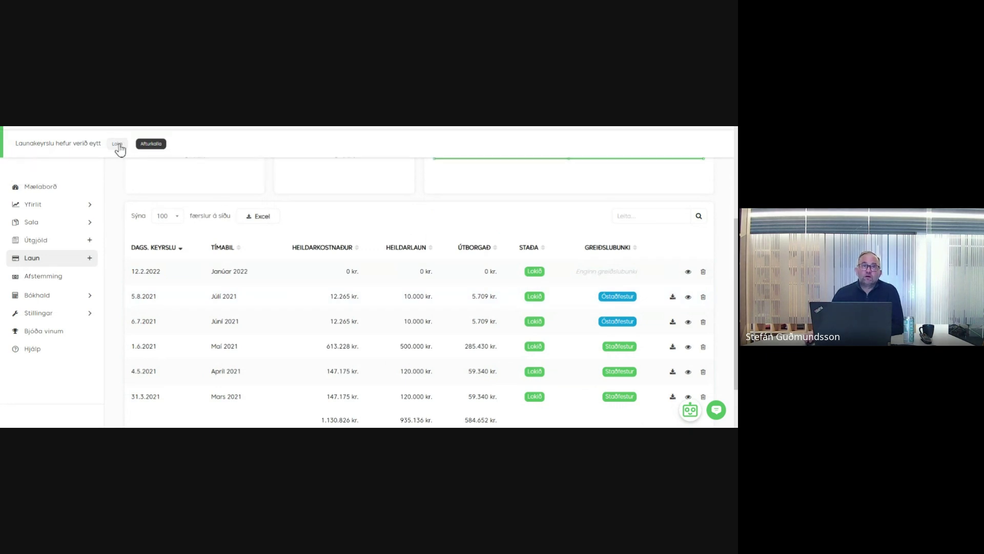
pyautogui.click(118, 147)
# Step: Create a new payroll run (Ný launakeyrsla) and set the employee's Dagvinna quantity to 10 under Laun og hlunnindi
pyautogui.scroll(2, 492, 246)
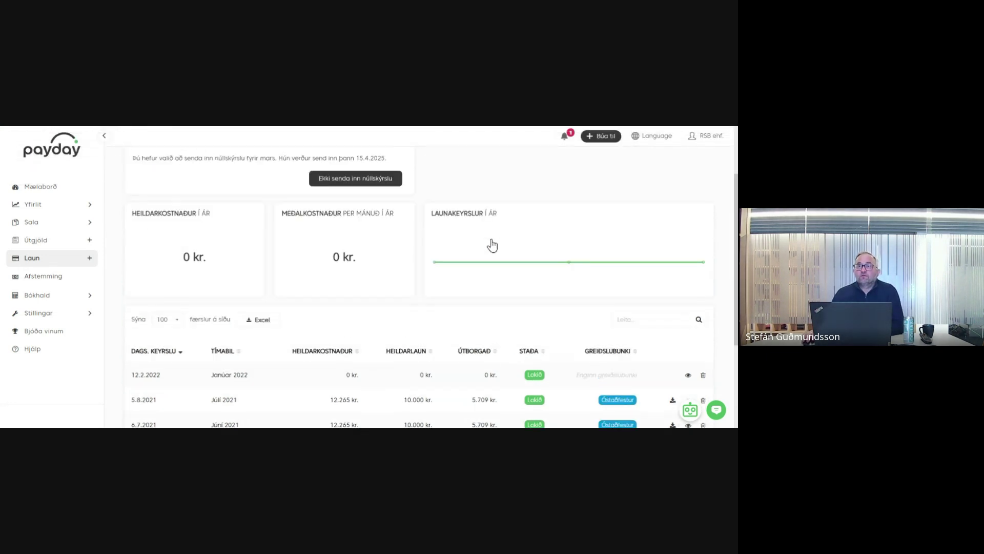
pyautogui.scroll(1, 492, 246)
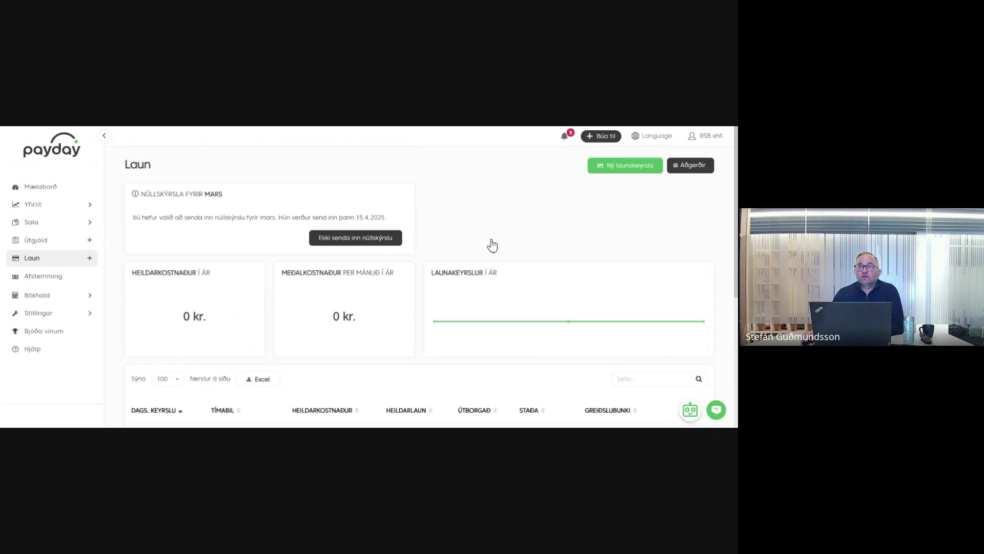
pyautogui.click(610, 167)
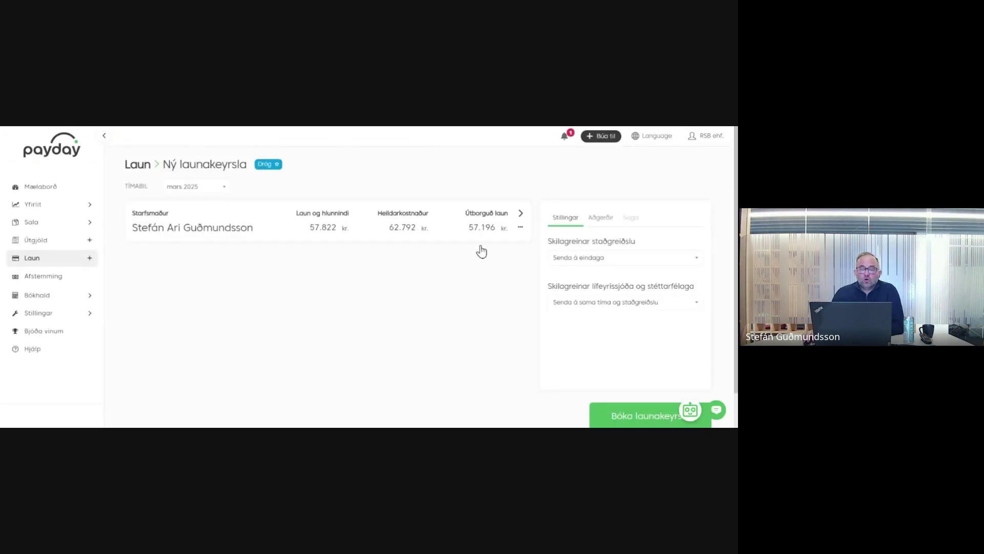
pyautogui.click(344, 230)
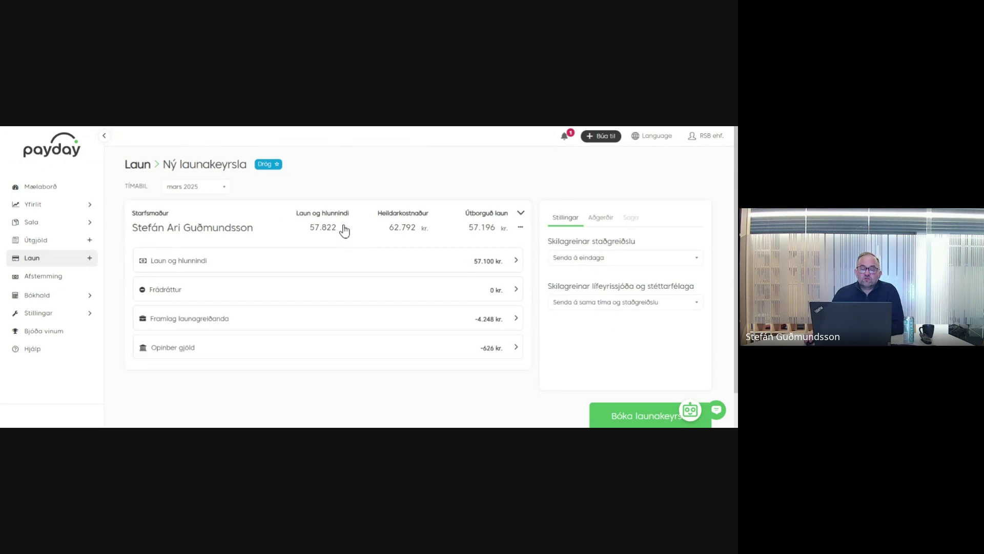
pyautogui.click(339, 266)
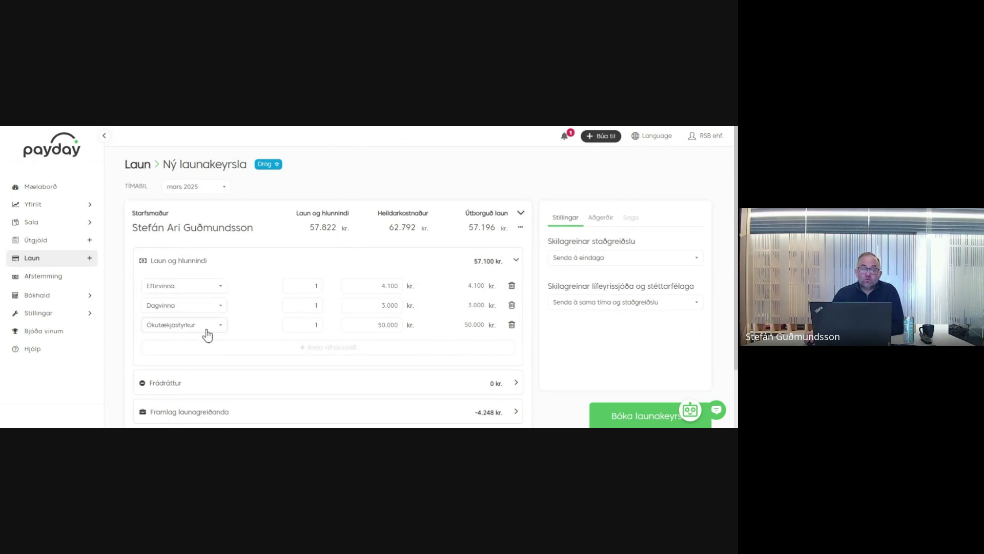
pyautogui.click(315, 305)
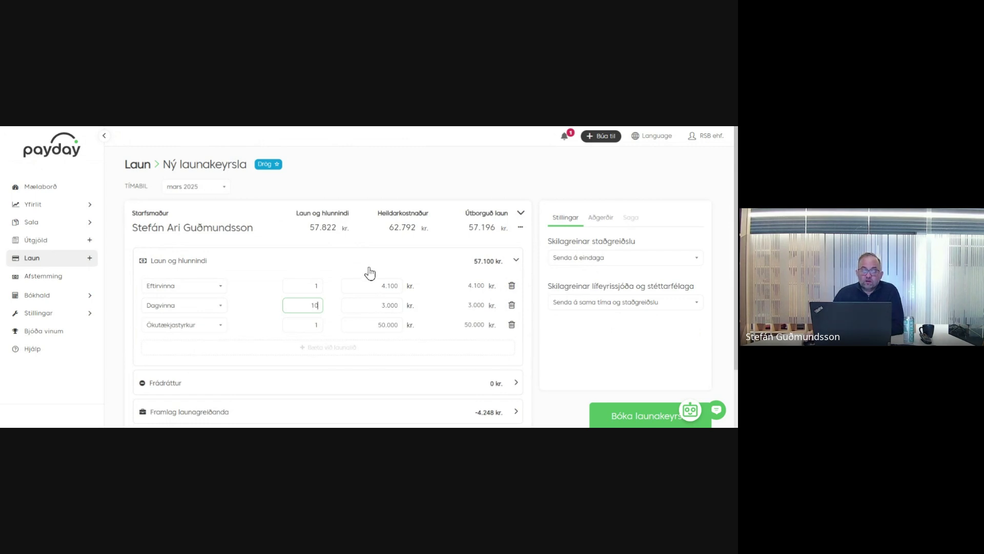
pyautogui.click(309, 289)
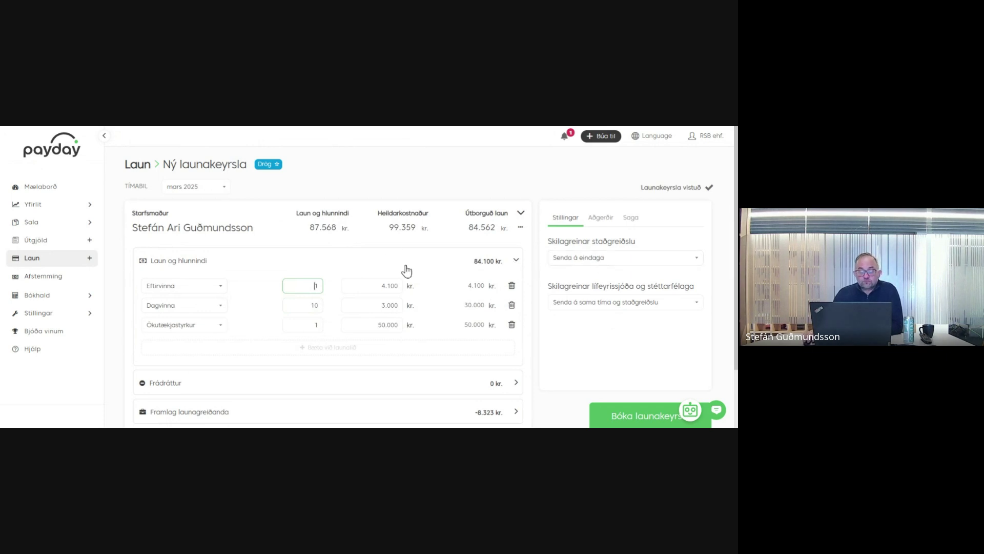
pyautogui.click(366, 234)
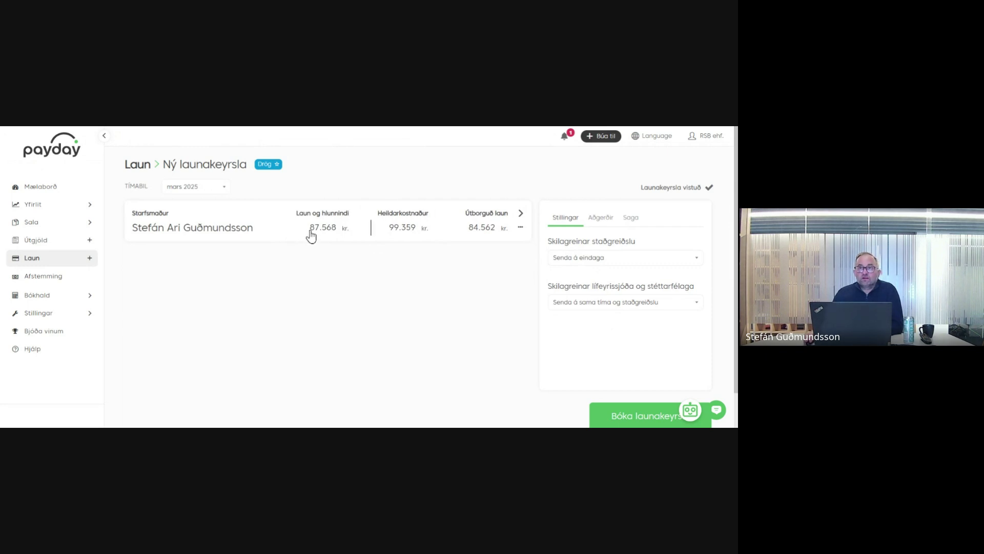
# Step: Review the payroll run's settings, including the sending options for Skilagreinar staðgreiðslu, without changing them
pyautogui.scroll(-1, 377, 264)
pyautogui.scroll(1, 376, 265)
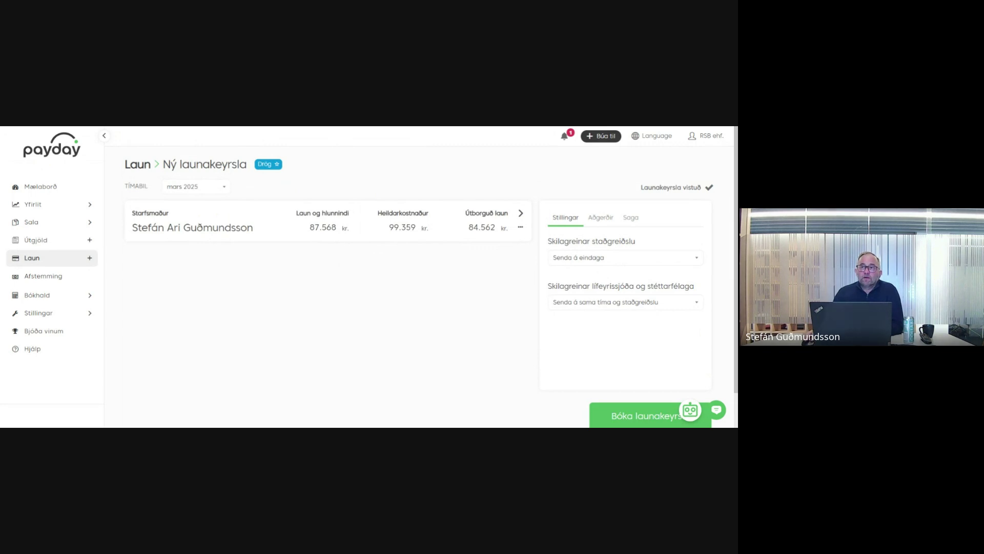
pyautogui.click(642, 264)
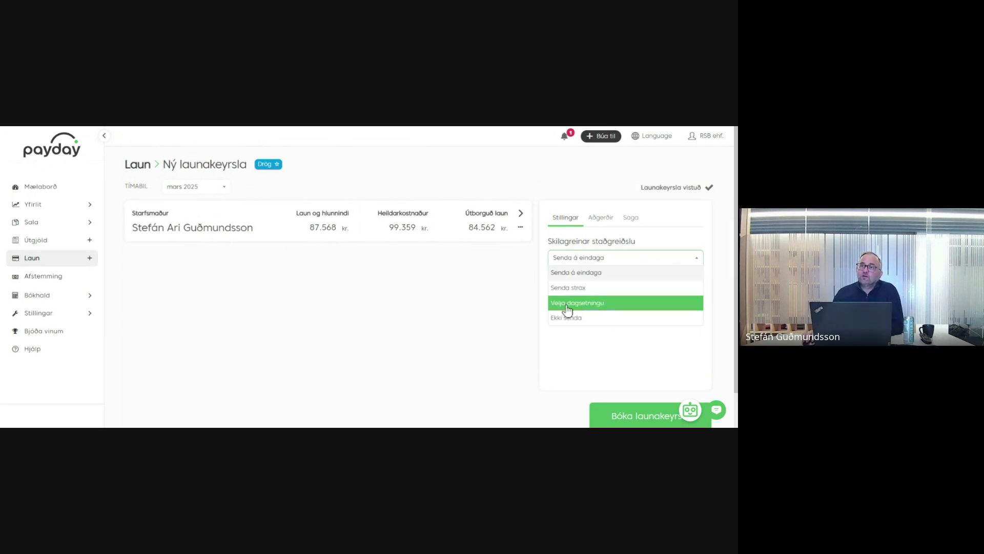
pyautogui.click(469, 307)
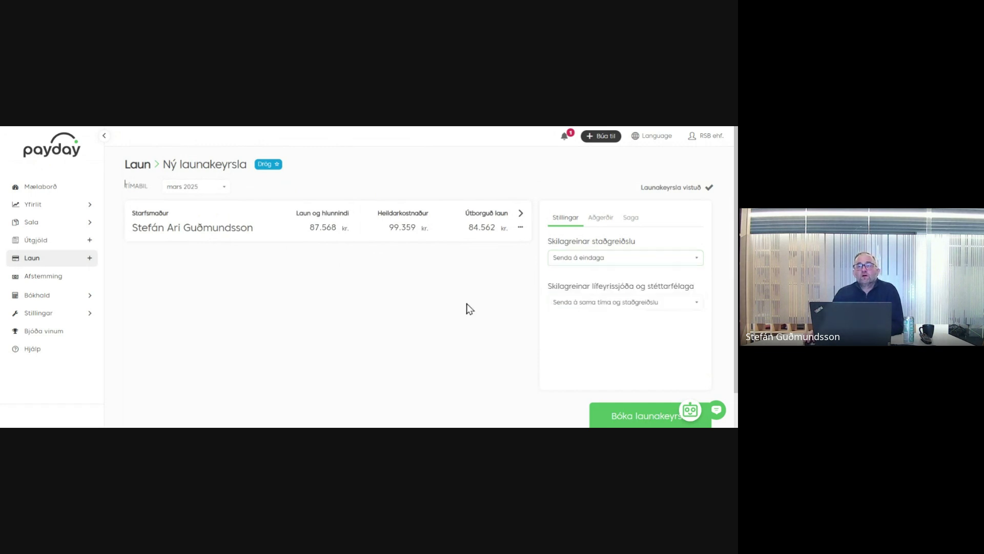
pyautogui.scroll(-1, 543, 343)
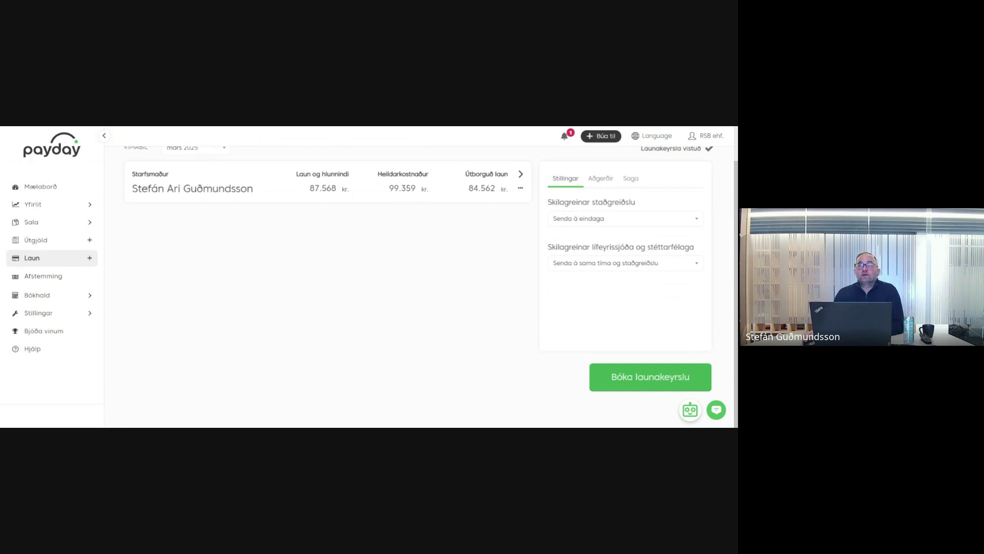
pyautogui.scroll(1, 451, 328)
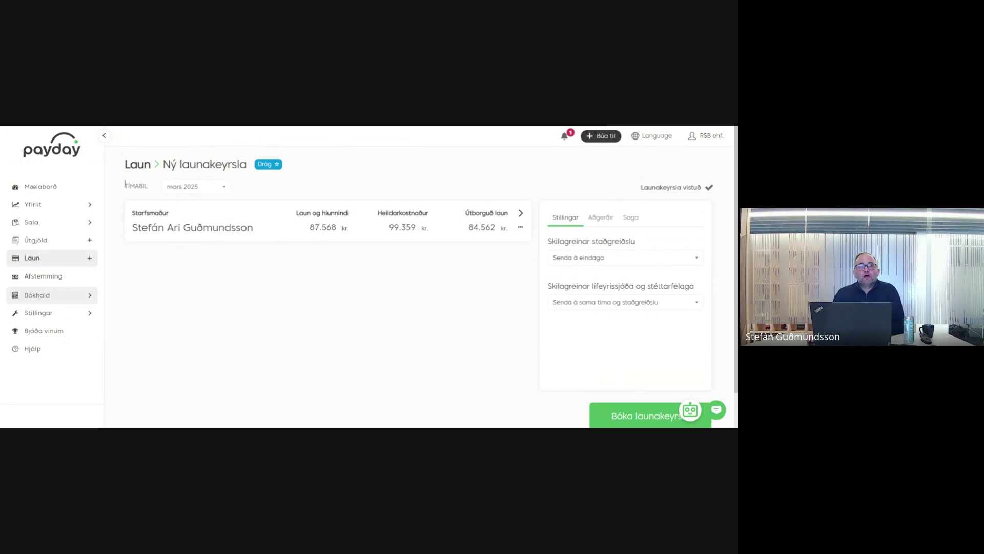
# Step: Open the chart of accounts (Bókhaldslyklar) under Bókhald and look through the income and expense accounts
pyautogui.click(52, 300)
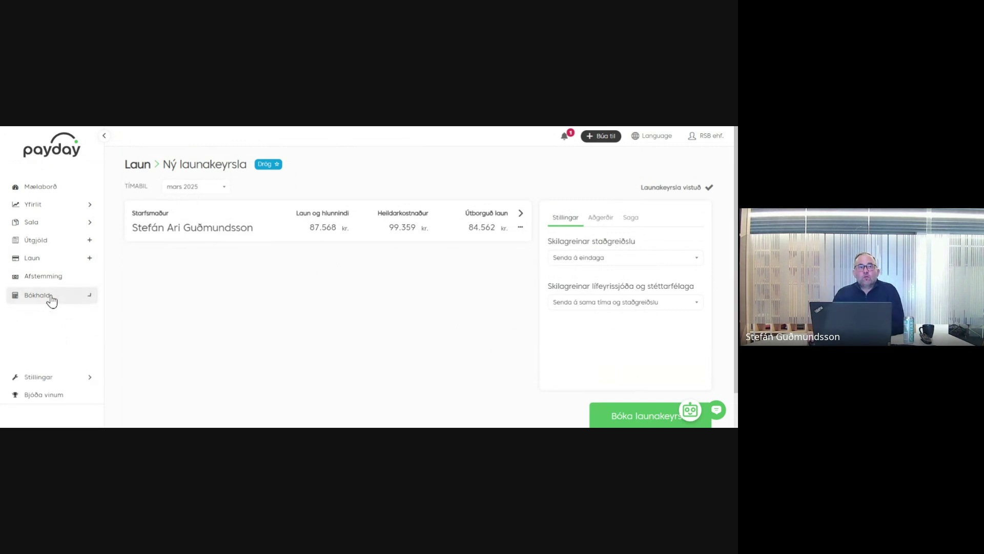
pyautogui.scroll(-1, 74, 291)
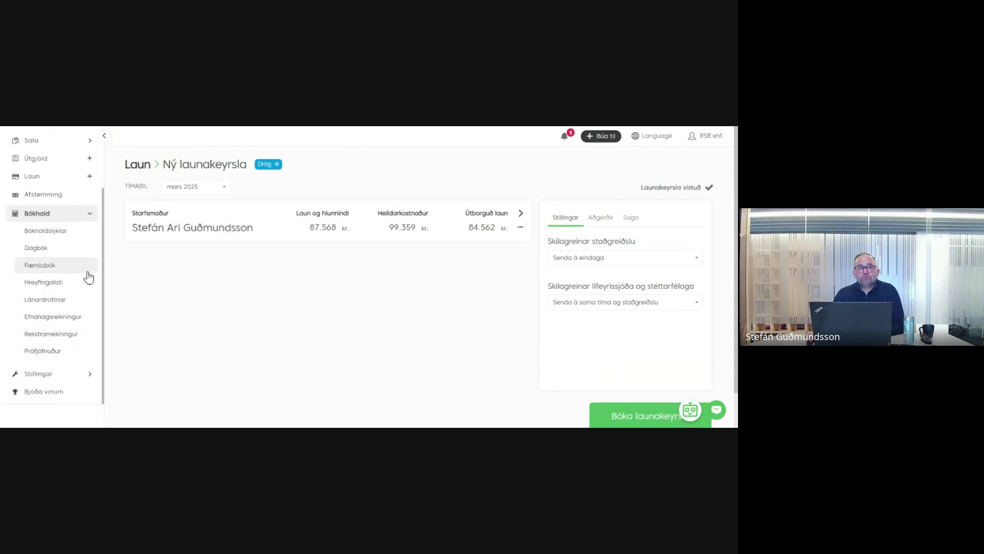
pyautogui.click(48, 233)
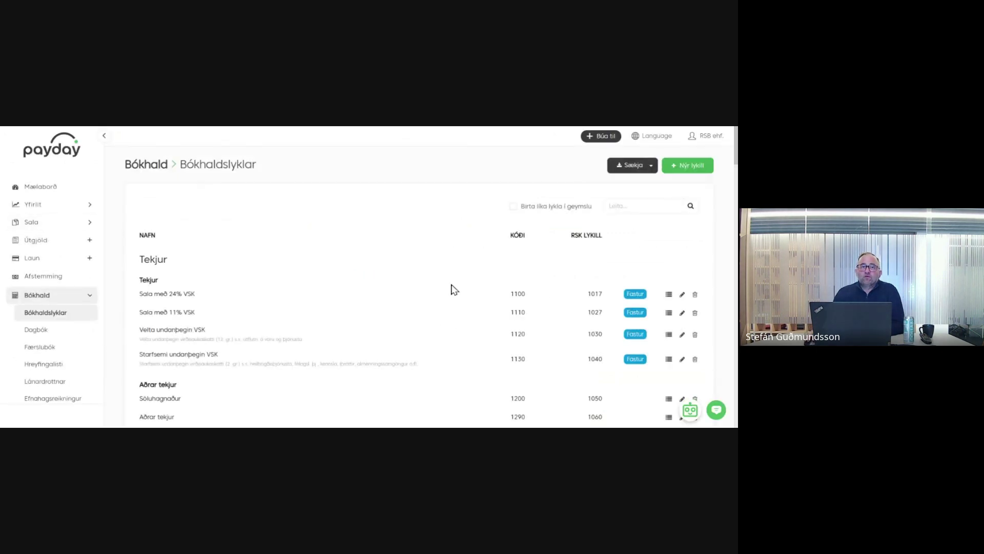
pyautogui.scroll(-1, 419, 285)
pyautogui.scroll(-4, 419, 286)
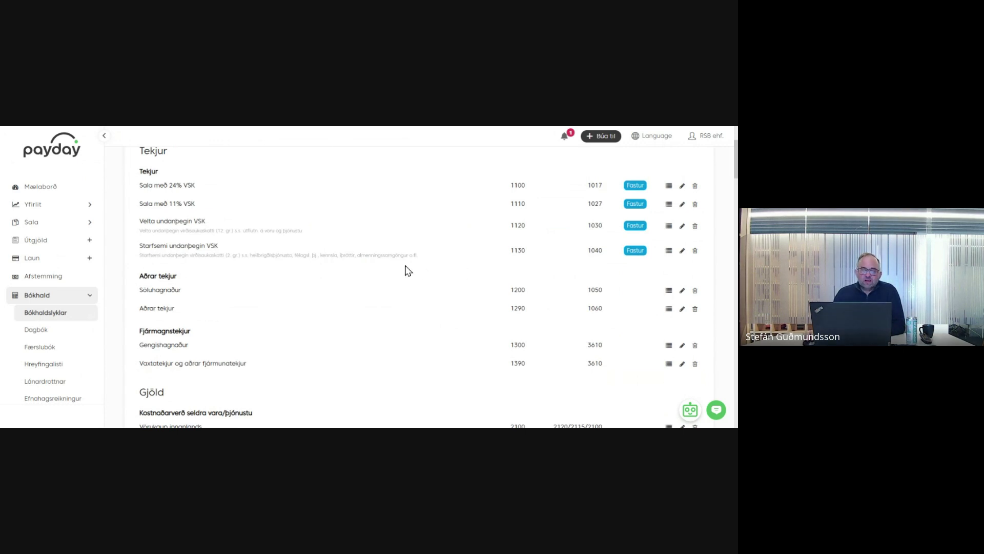
pyautogui.scroll(3, 392, 257)
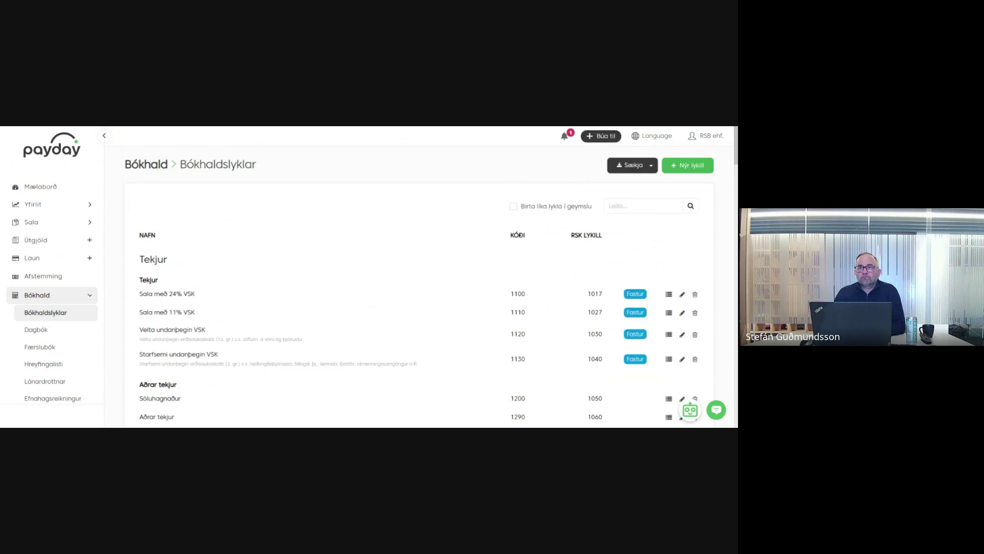
pyautogui.scroll(-10, 555, 266)
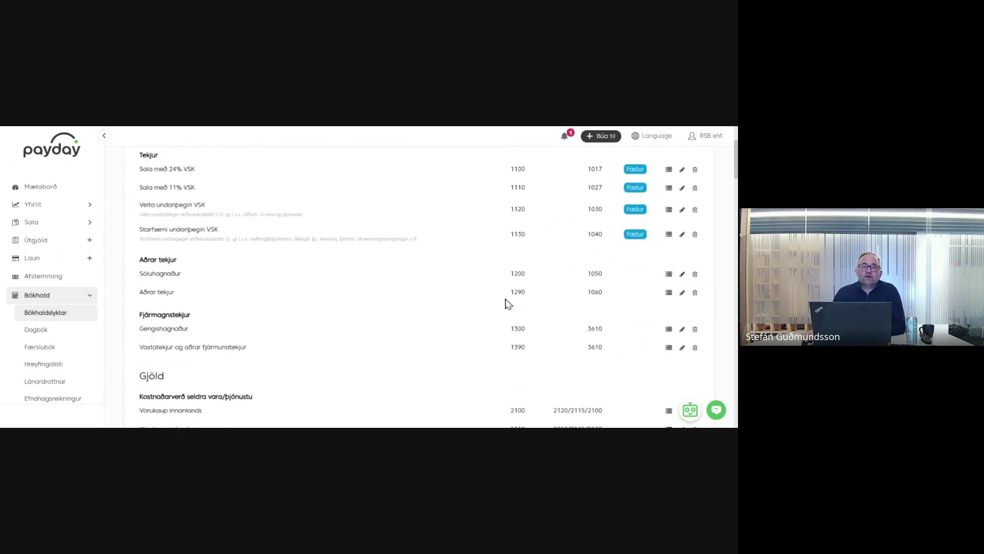
pyautogui.scroll(-2, 435, 299)
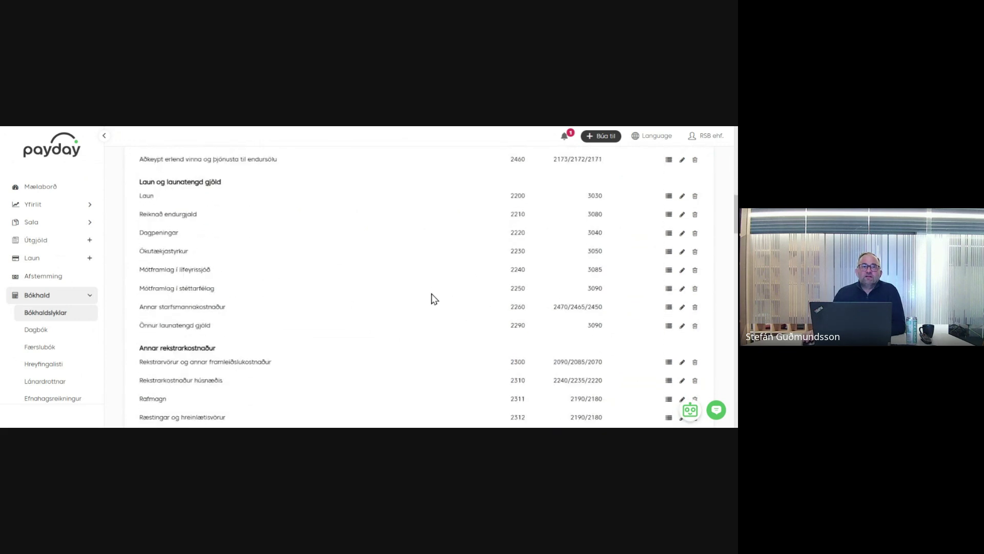
pyautogui.scroll(-6, 435, 299)
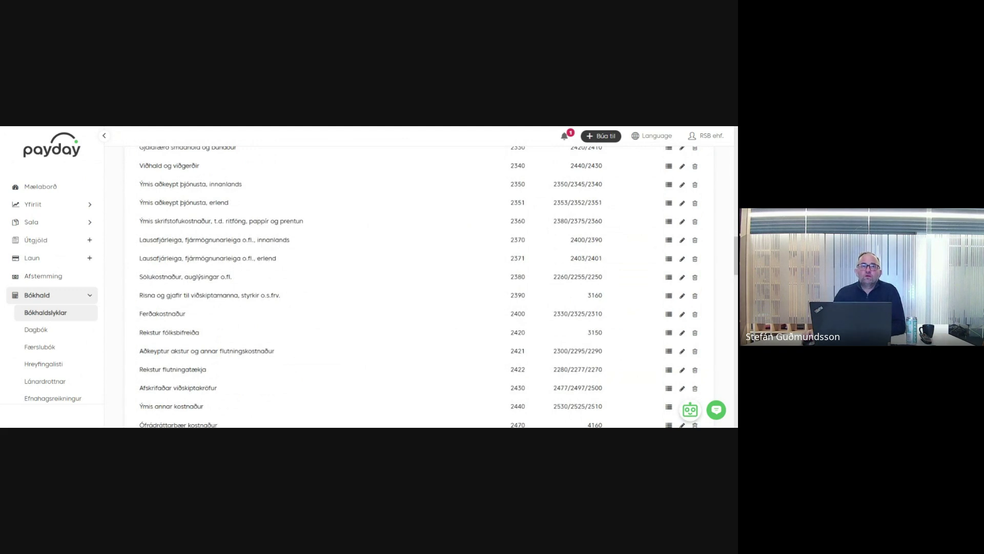
# Step: Open account 2360 for office costs, start a copy of it (Afrita lykil), review the new account form, and return without saving
pyautogui.scroll(1, 377, 276)
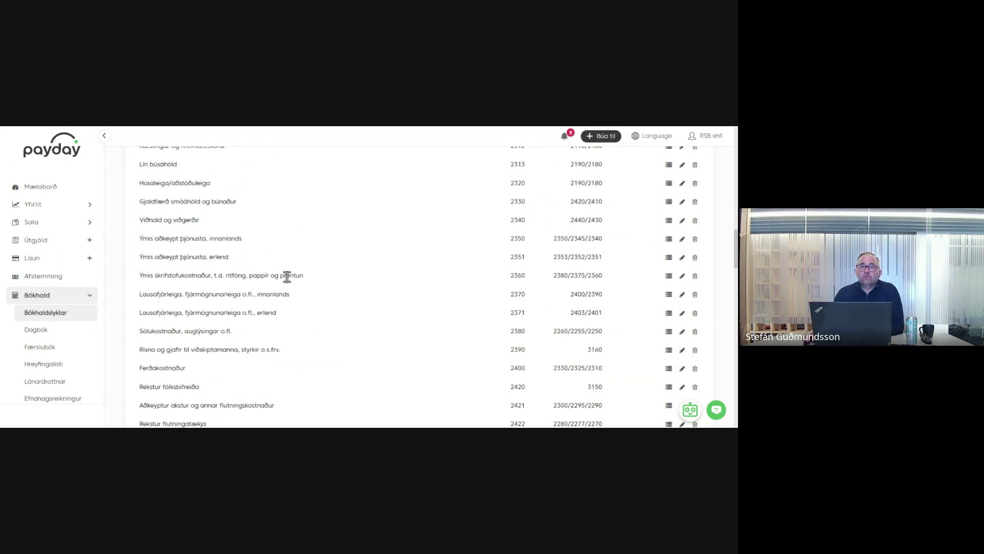
pyautogui.click(681, 277)
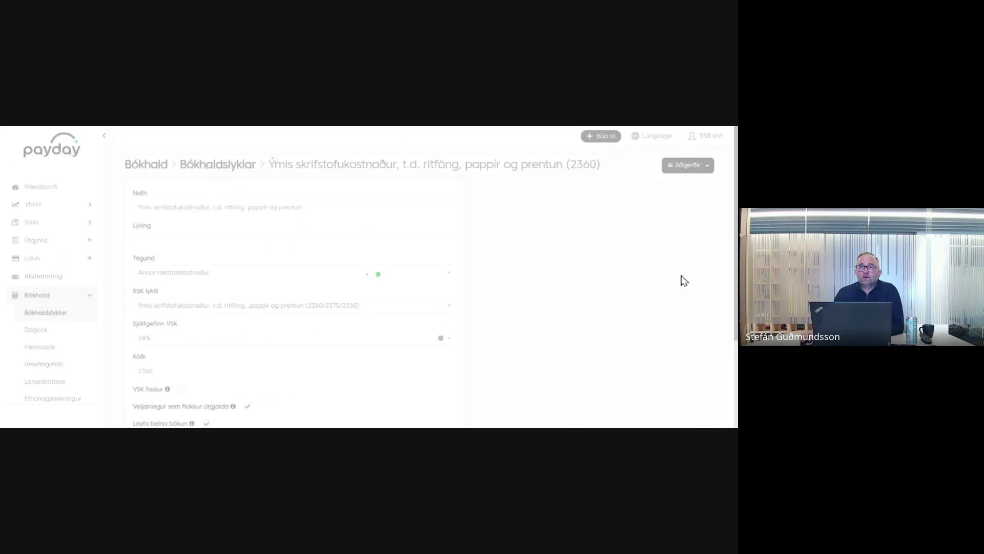
pyautogui.click(687, 166)
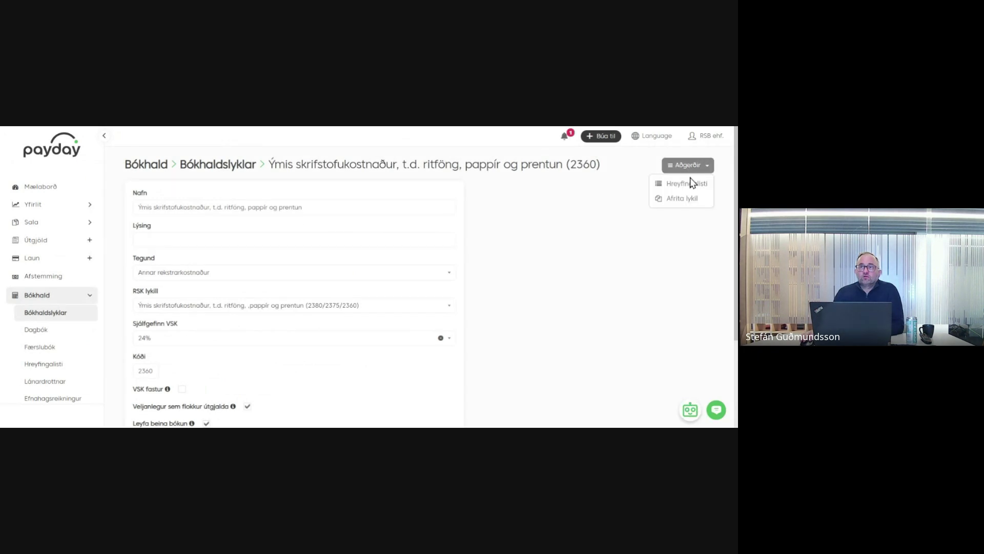
pyautogui.click(682, 203)
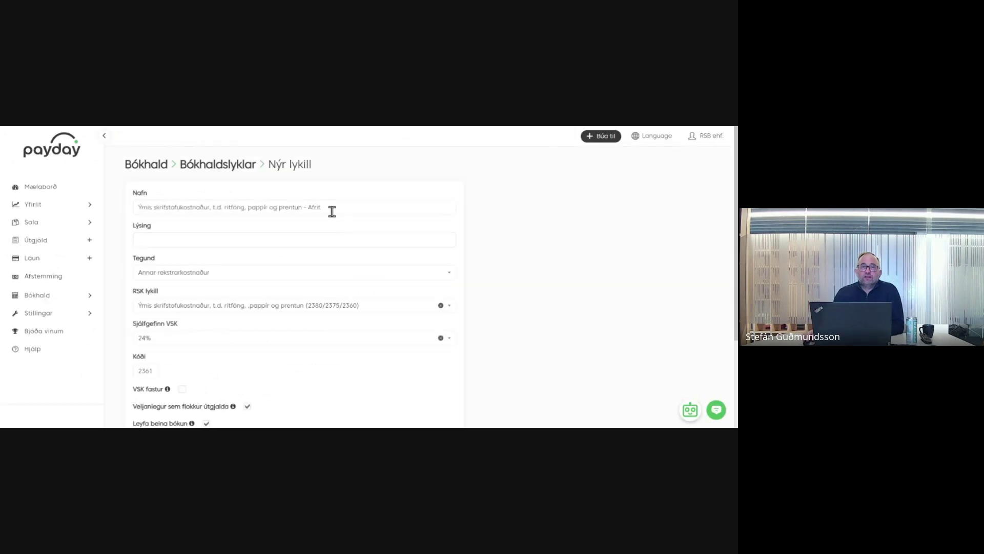
pyautogui.scroll(-2, 262, 261)
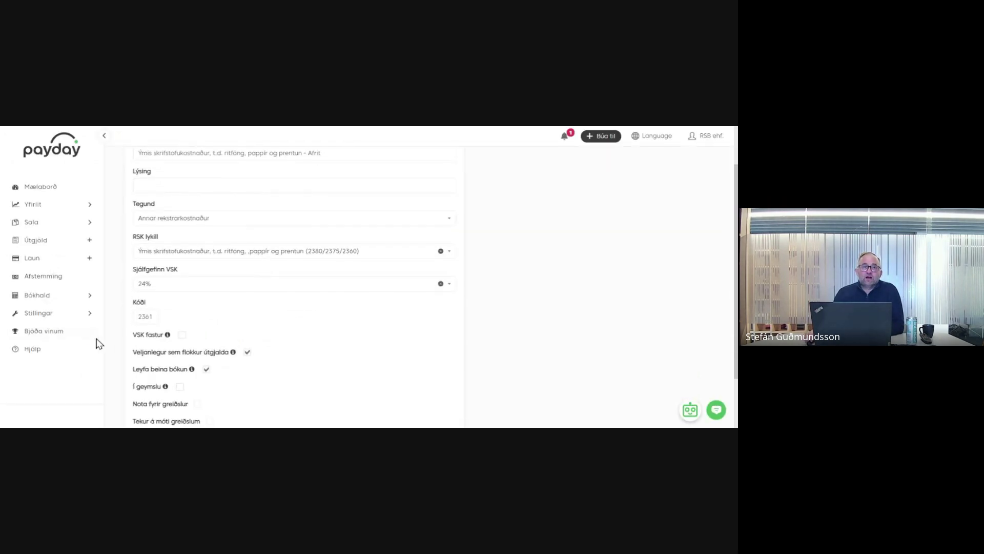
pyautogui.scroll(2, 260, 303)
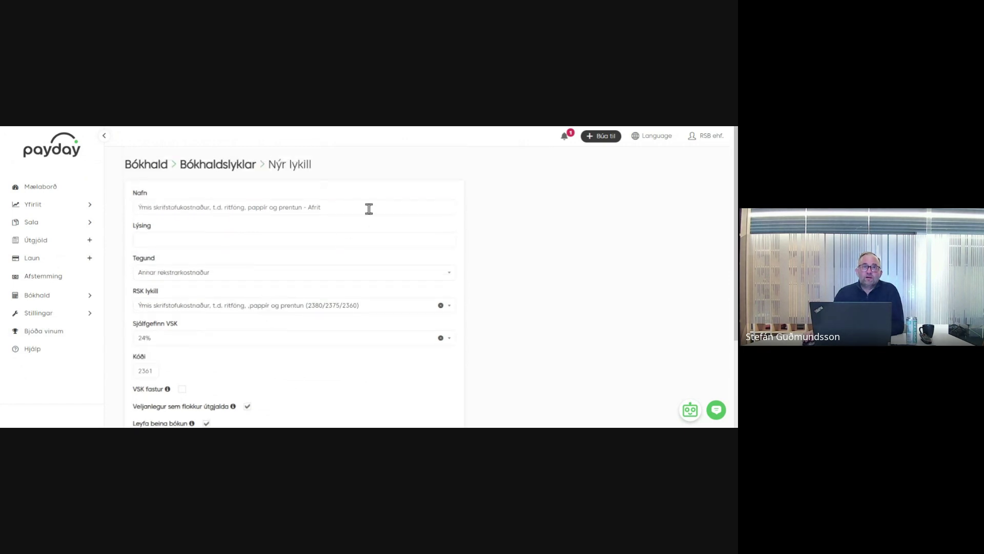
pyautogui.click(345, 206)
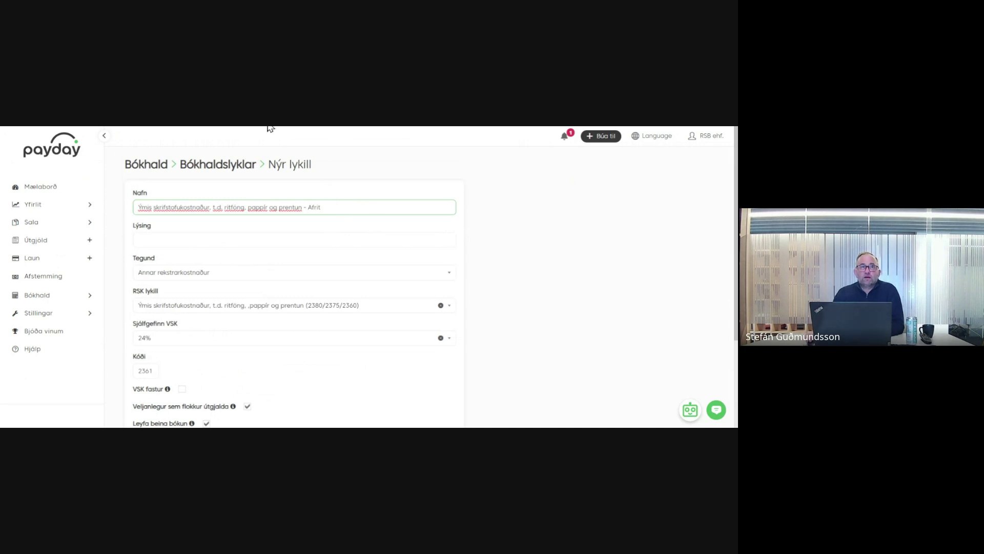
pyautogui.hotkey('alt', 'Left')
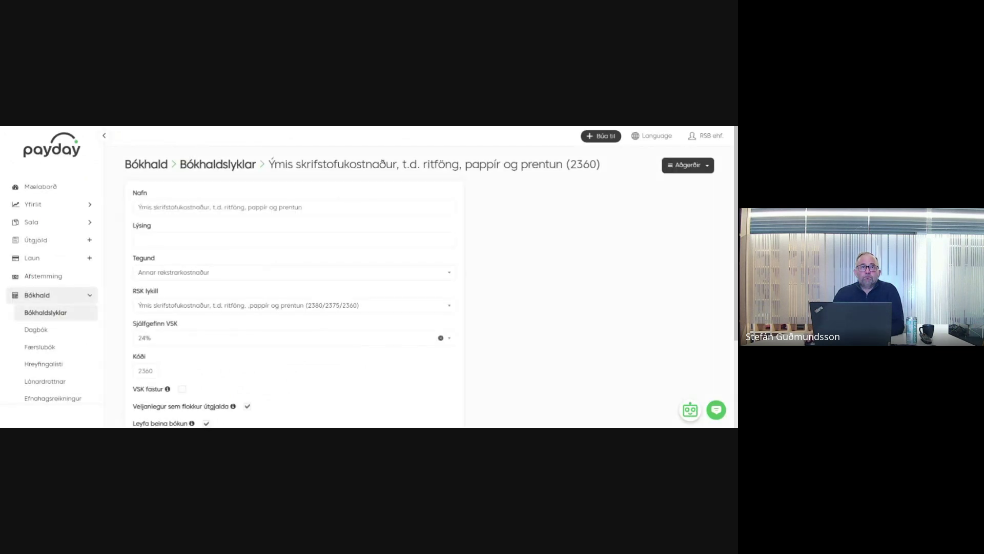
# Step: View the journal (Dagbók), and in Hreyfingalisti clear the Viðskiptavinur filter and set Lykill to Allir lyklar
pyautogui.click(37, 331)
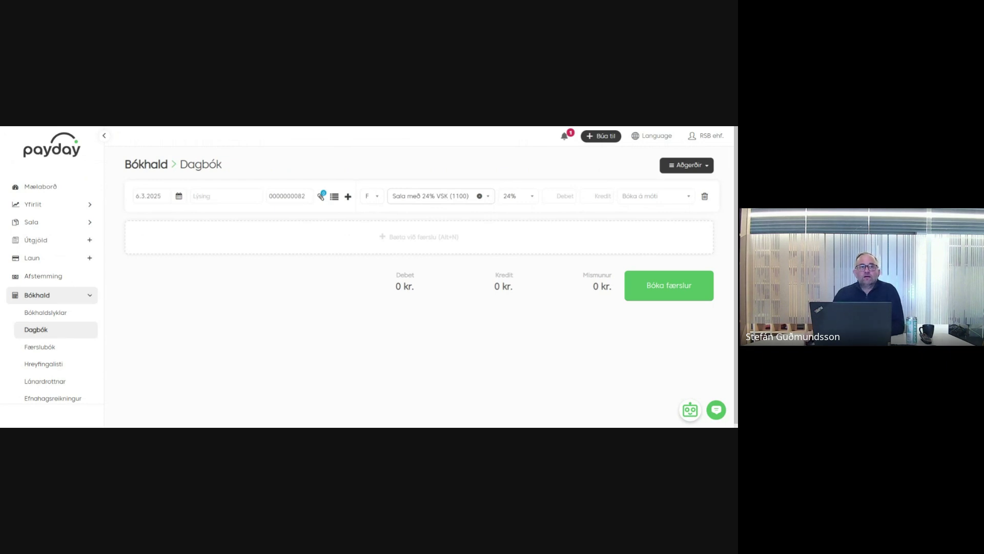
pyautogui.click(59, 370)
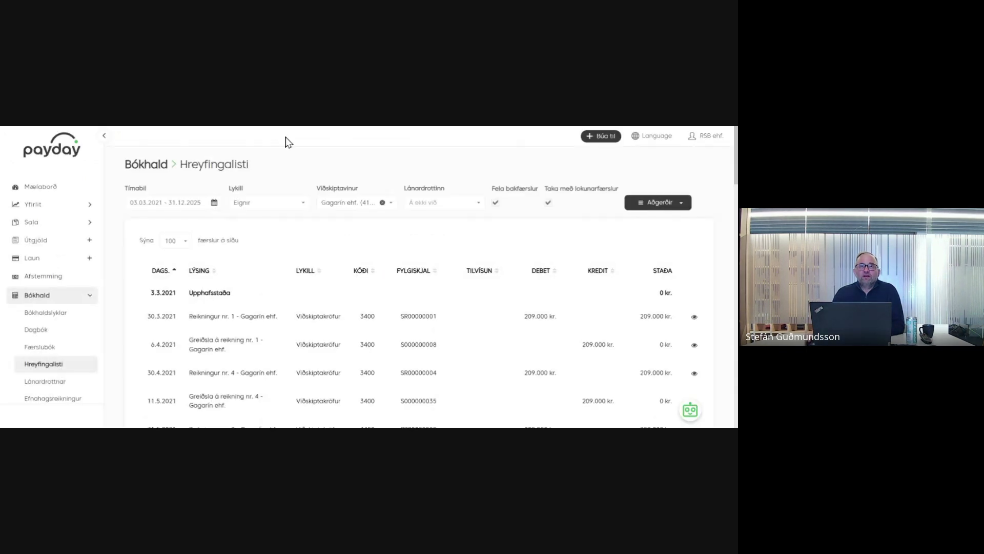
pyautogui.click(382, 203)
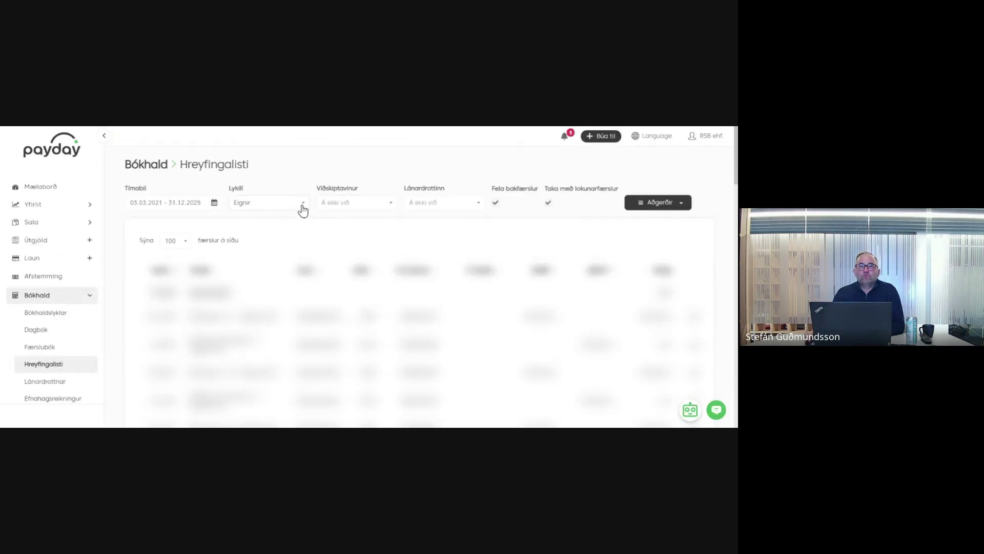
pyautogui.click(281, 207)
pyautogui.scroll(10, 297, 252)
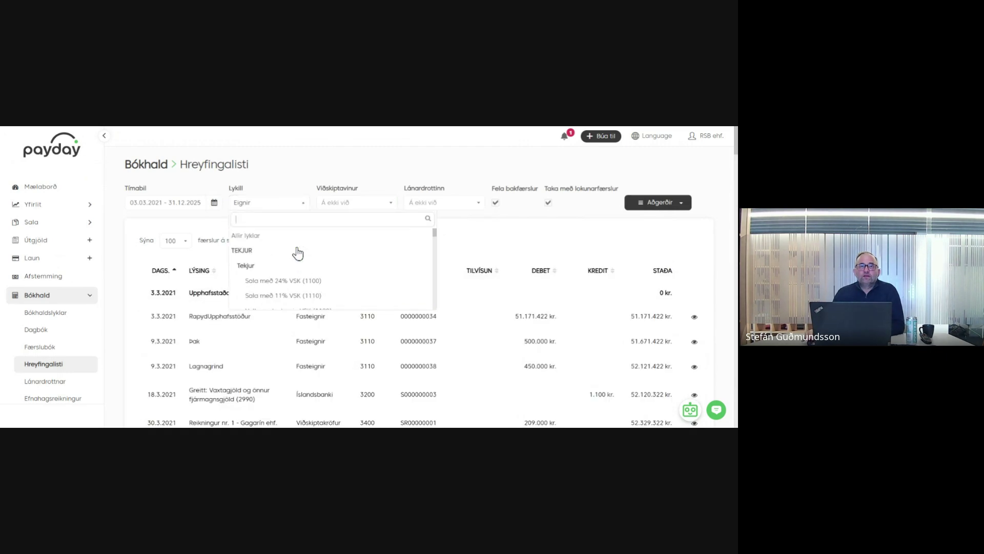
pyautogui.click(261, 236)
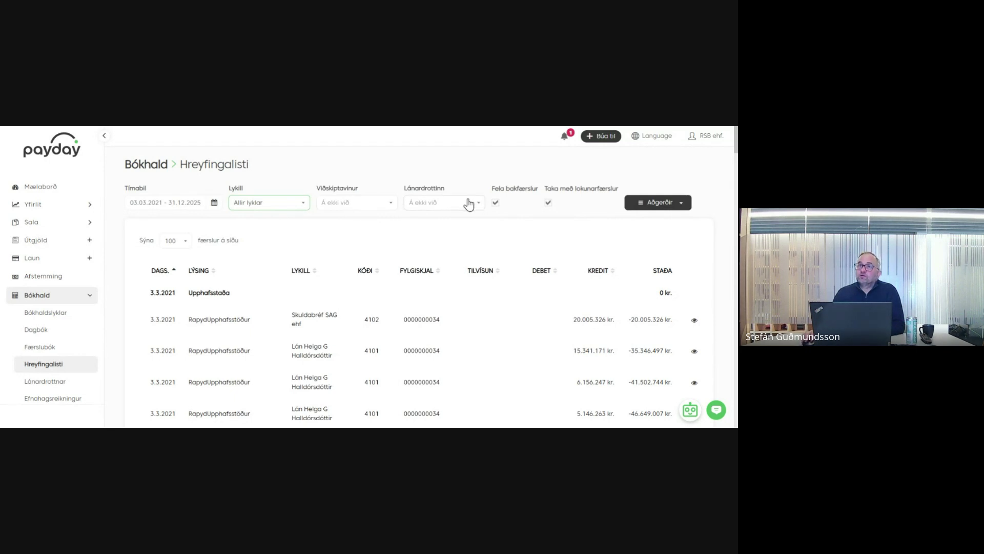
# Step: Filter the transaction list by customer, searching for "gaga" and choosing Gagarín ehf
pyautogui.click(390, 208)
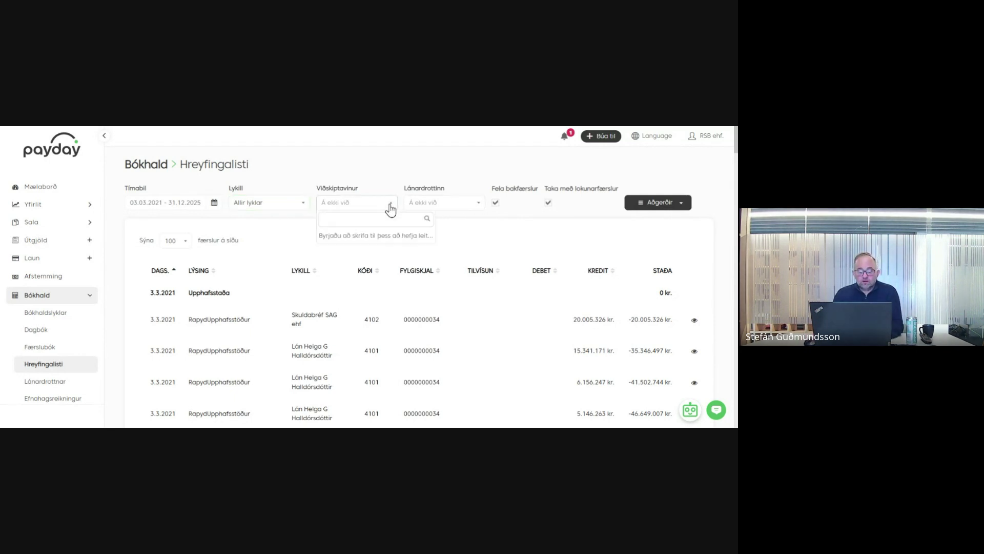
pyautogui.write('gaga')
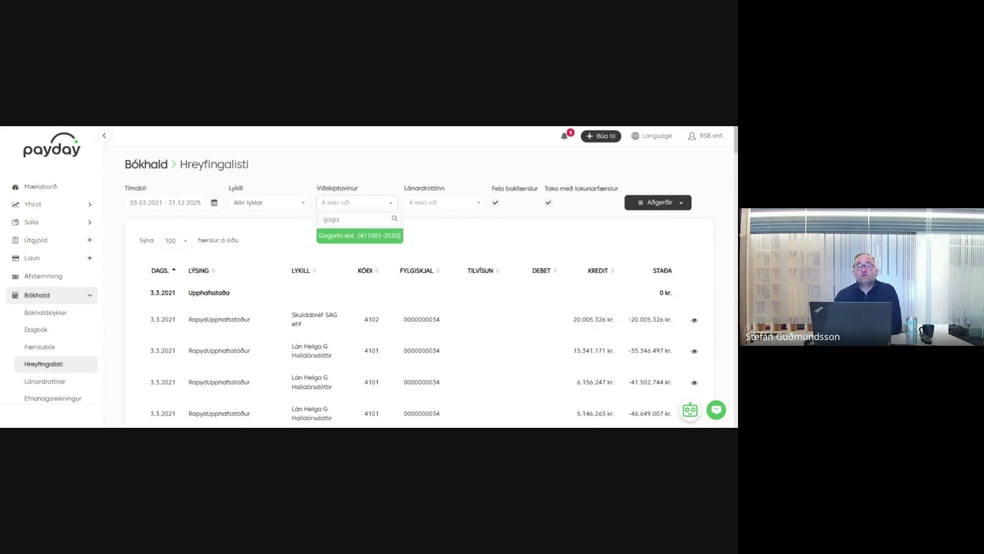
pyautogui.press('Return')
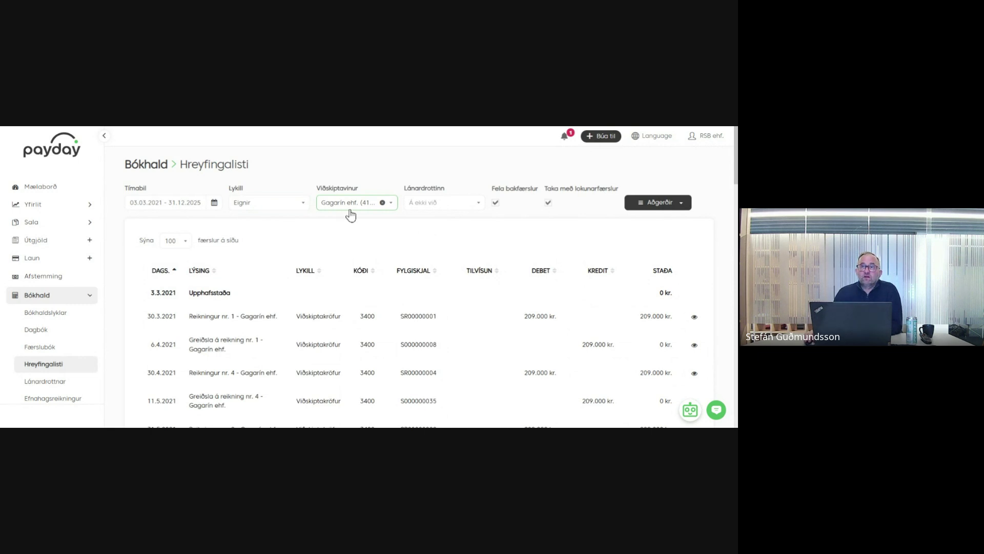
# Step: Open the Senda hreyfingar dialog for the filtered transactions and close it without sending
pyautogui.click(658, 205)
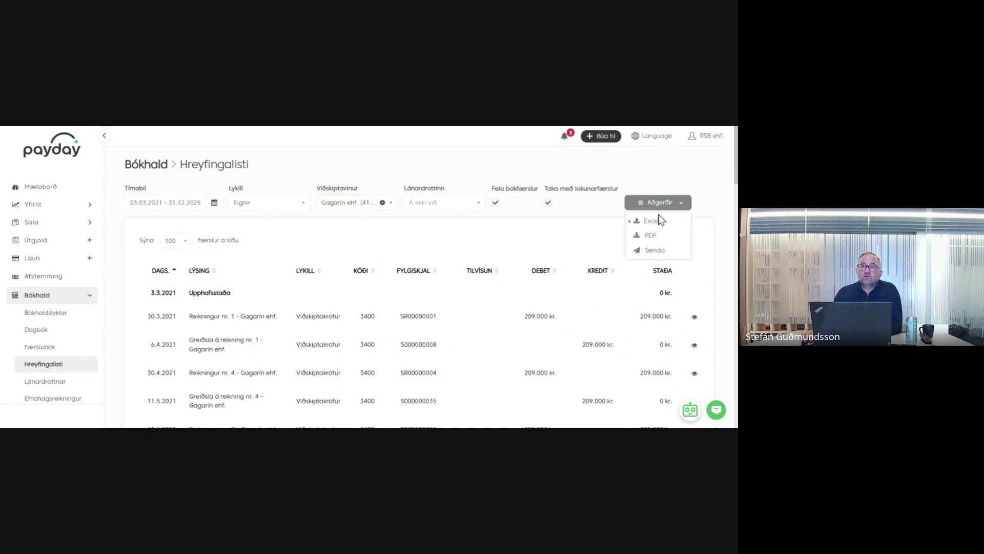
pyautogui.click(656, 251)
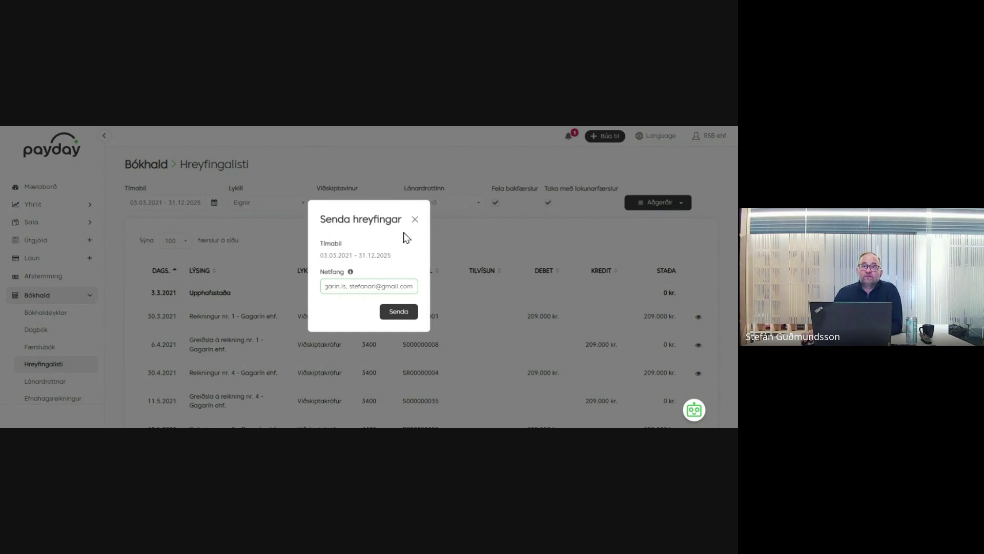
pyautogui.click(415, 220)
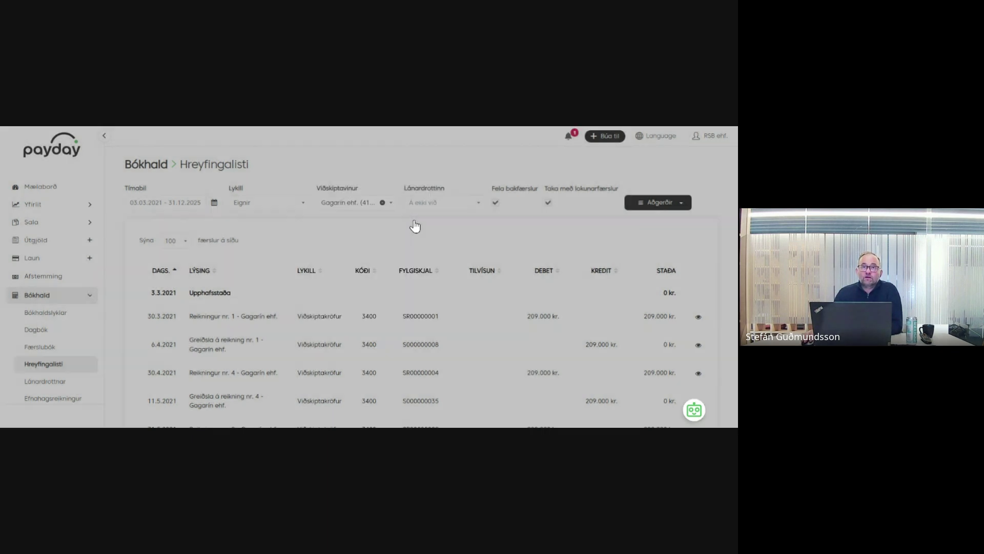
# Step: Open the creditor list (Lánardrottnar), check its additional actions (Aðgerðir), and look through the creditors
pyautogui.scroll(-1, 49, 273)
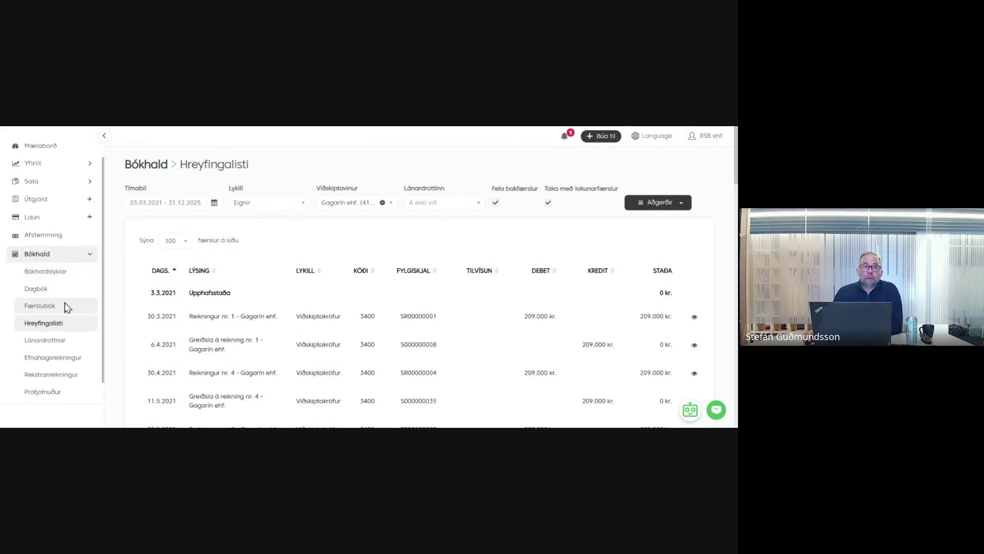
pyautogui.click(54, 341)
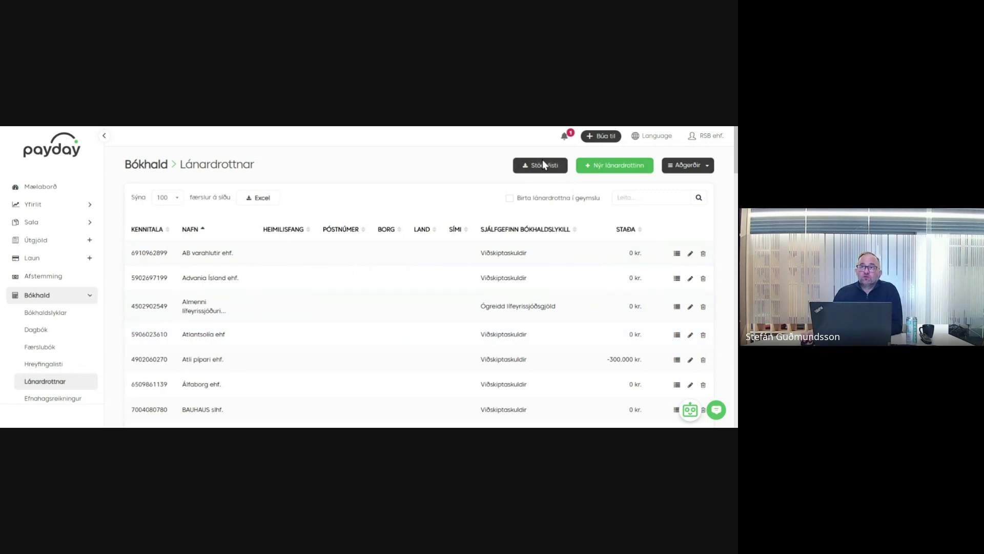
pyautogui.click(684, 167)
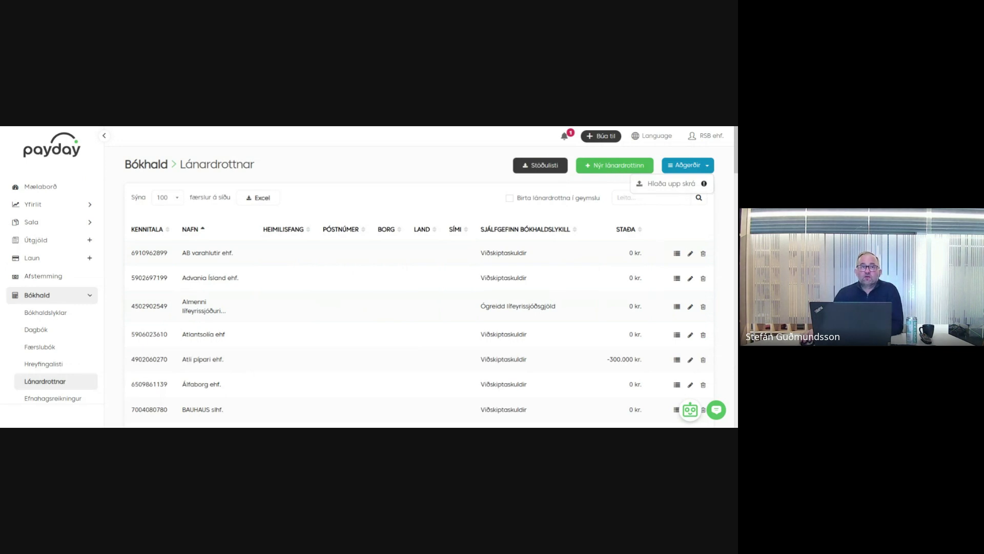
pyautogui.scroll(-1, 220, 297)
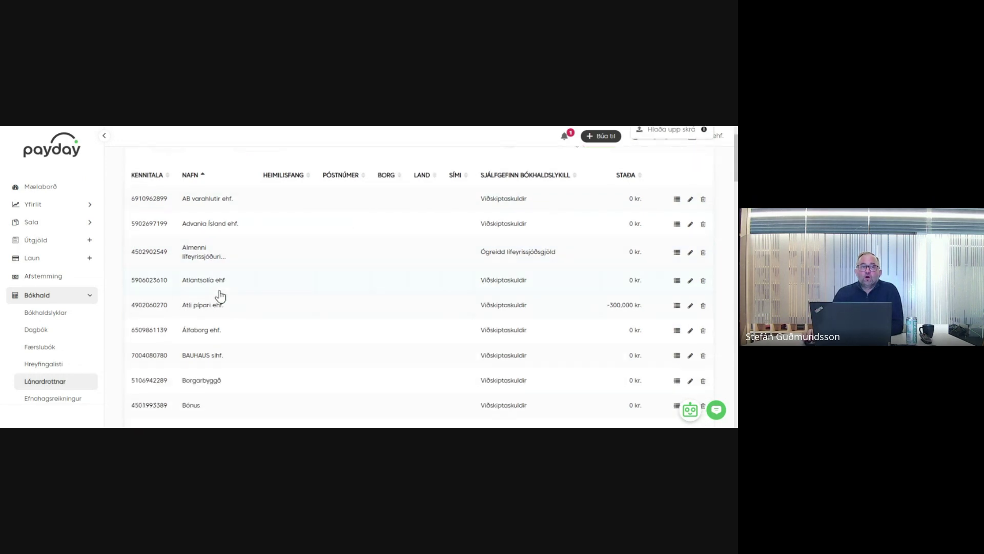
# Step: Open the income statement (Rekstrarreikningur), set it to compare with the last 3 years, and review the figures
pyautogui.scroll(-2, 61, 320)
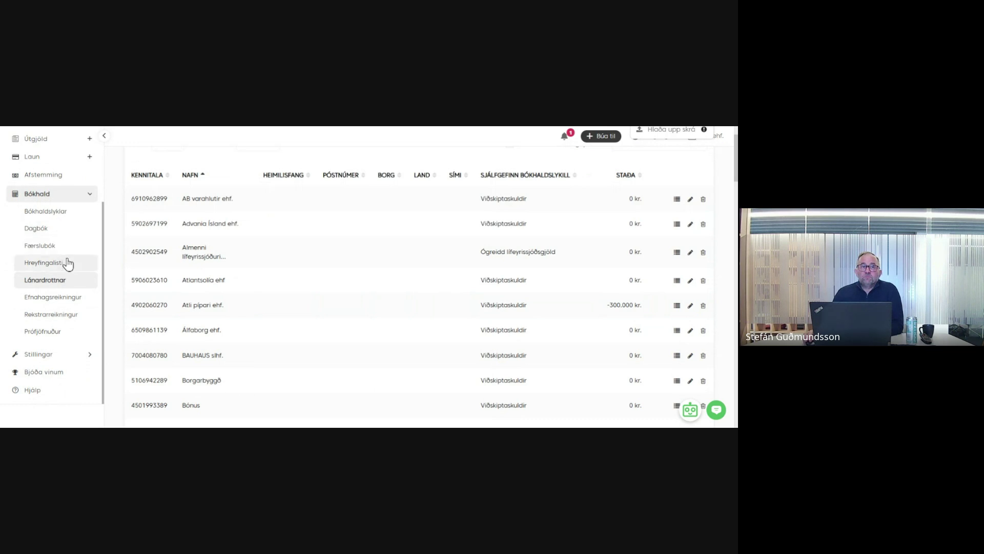
pyautogui.click(53, 319)
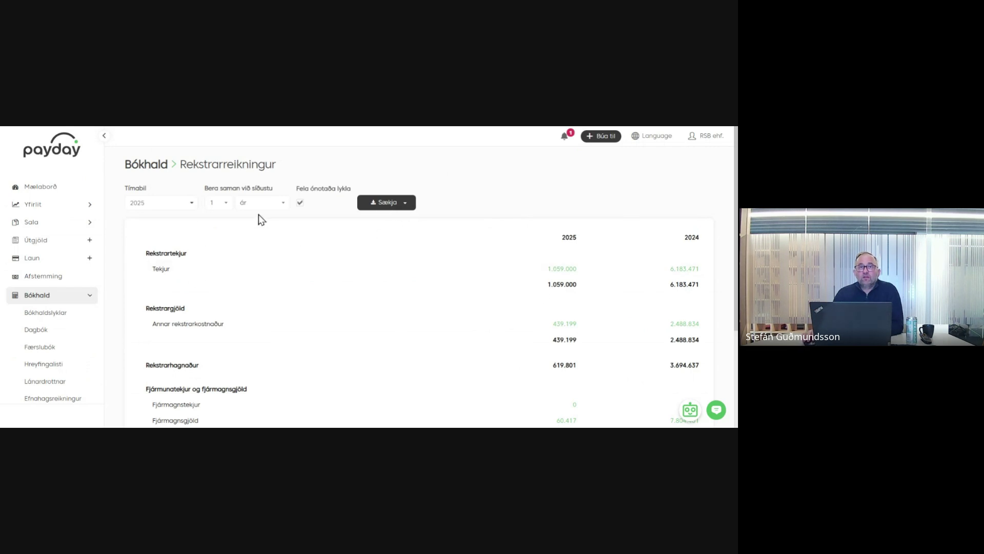
pyautogui.click(226, 208)
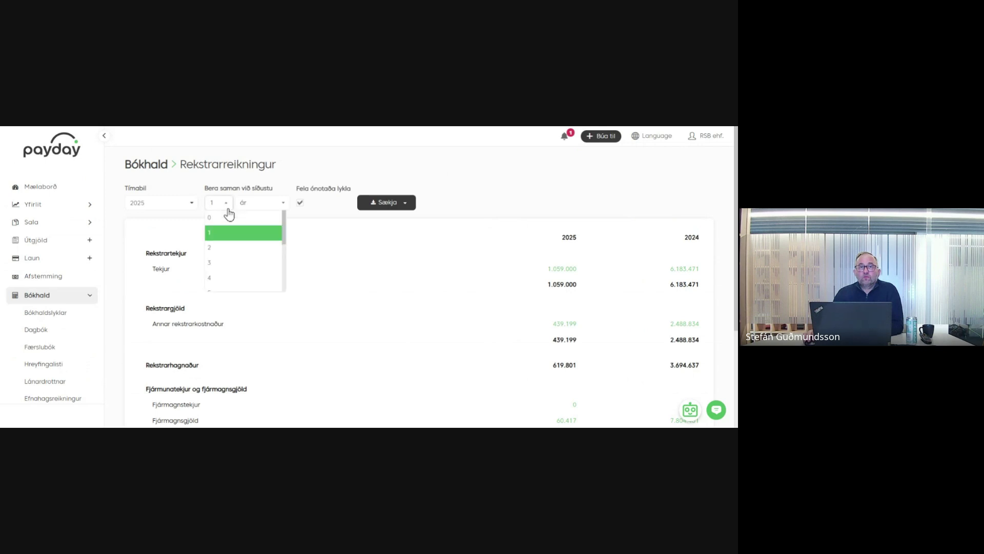
pyautogui.click(225, 262)
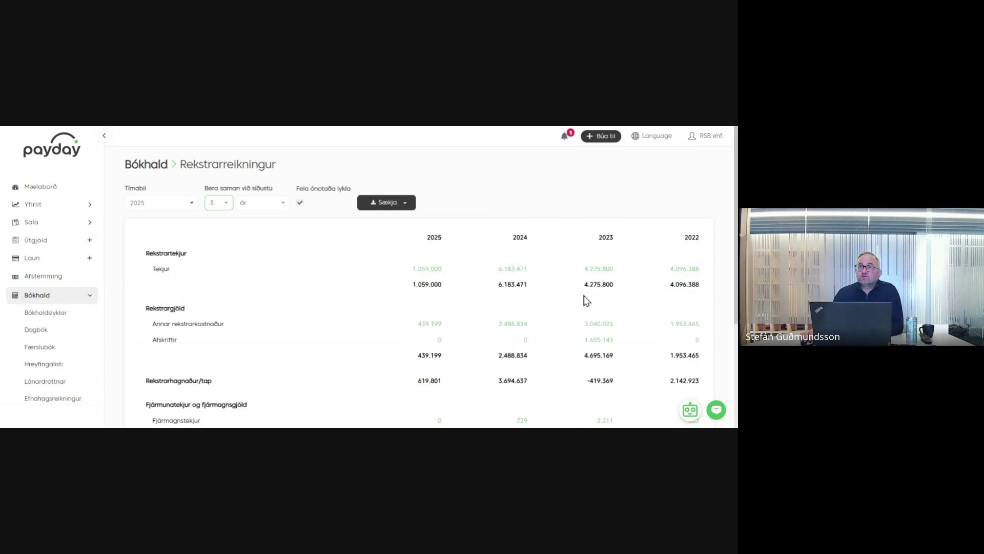
pyautogui.scroll(-2, 587, 300)
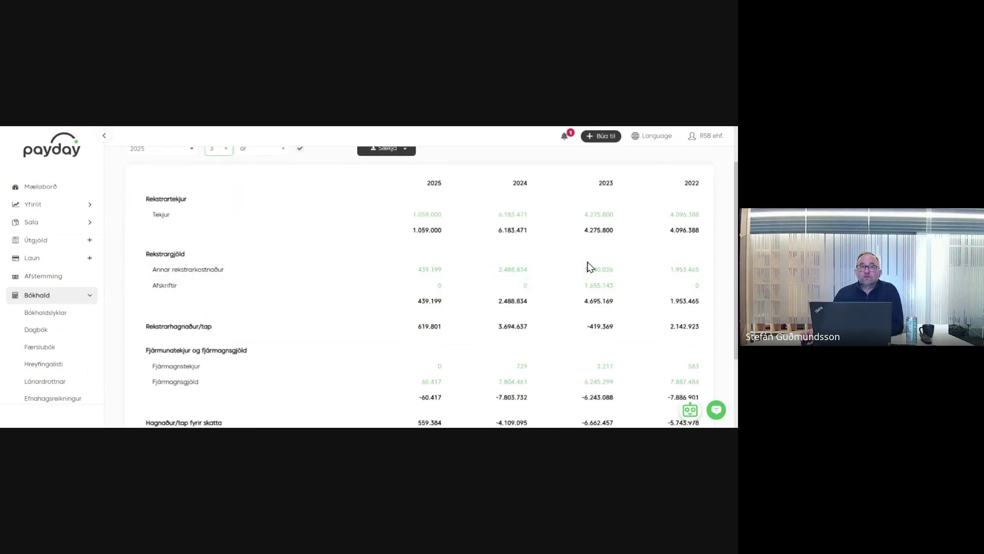
# Step: Open the balance sheet (Efnahagsreikningur) and look over its asset section
pyautogui.scroll(-2, 52, 343)
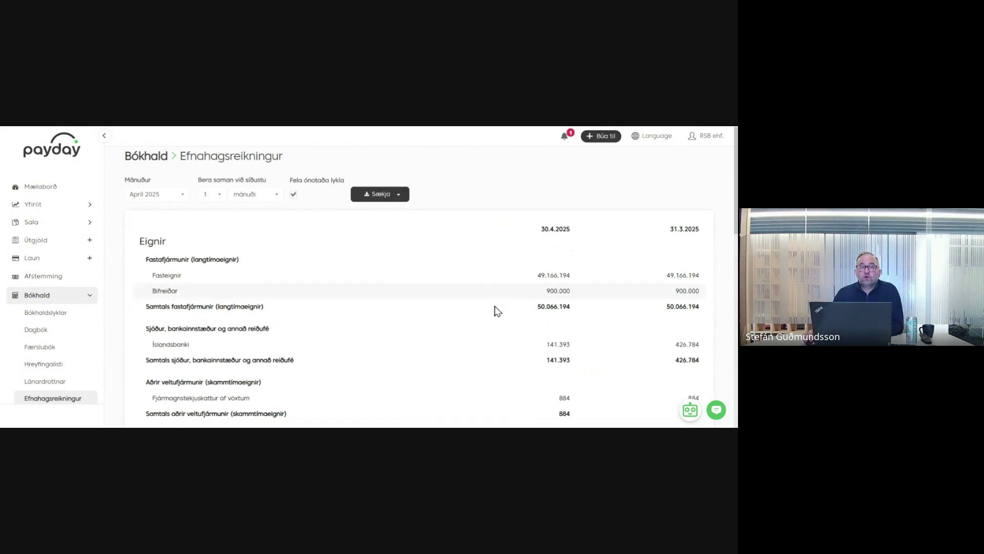
pyautogui.scroll(-1, 512, 307)
pyautogui.scroll(-1, 51, 314)
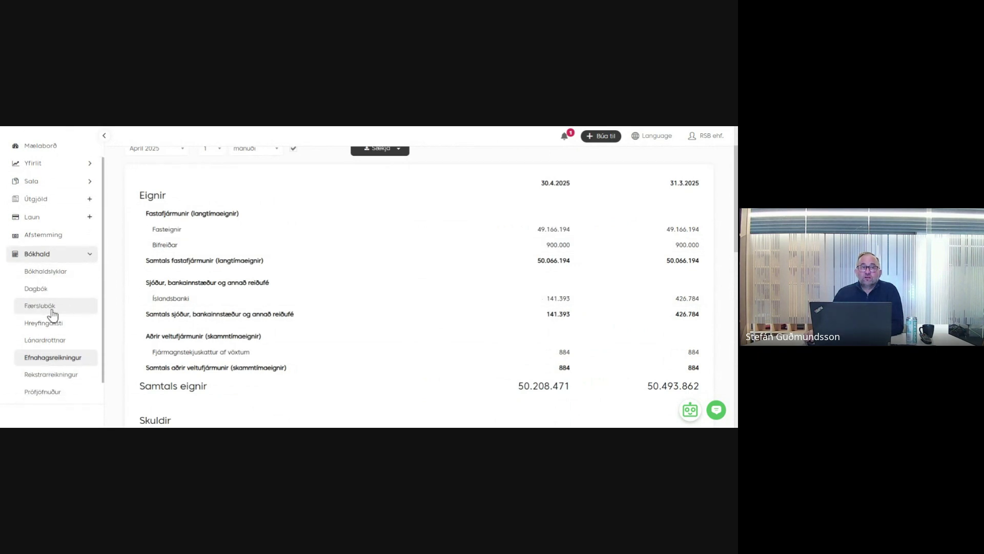
# Step: Open the trial balance (Prófjöfnuður), review its accounts and available actions (Aðgerðir), and collapse the Bókhald section
pyautogui.click(44, 393)
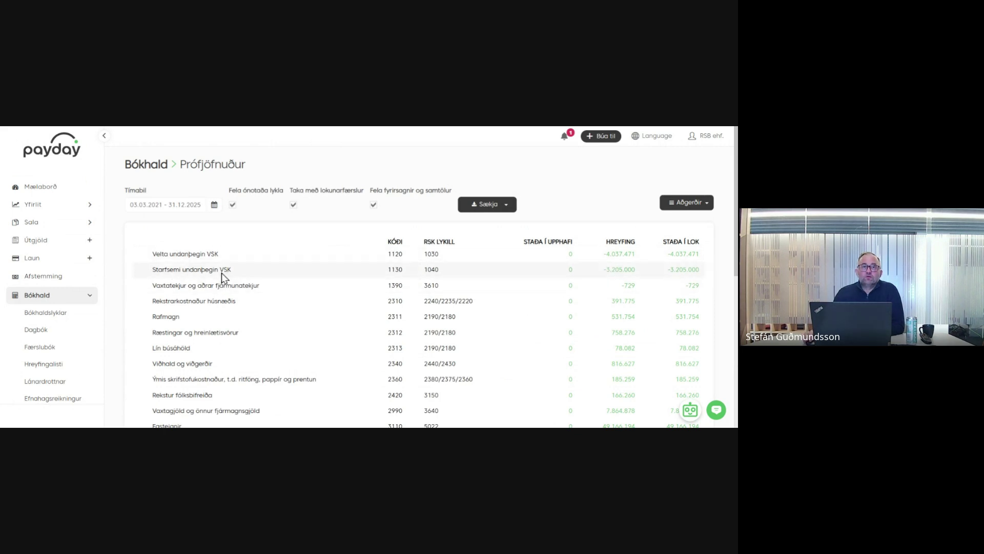
pyautogui.scroll(-10, 221, 277)
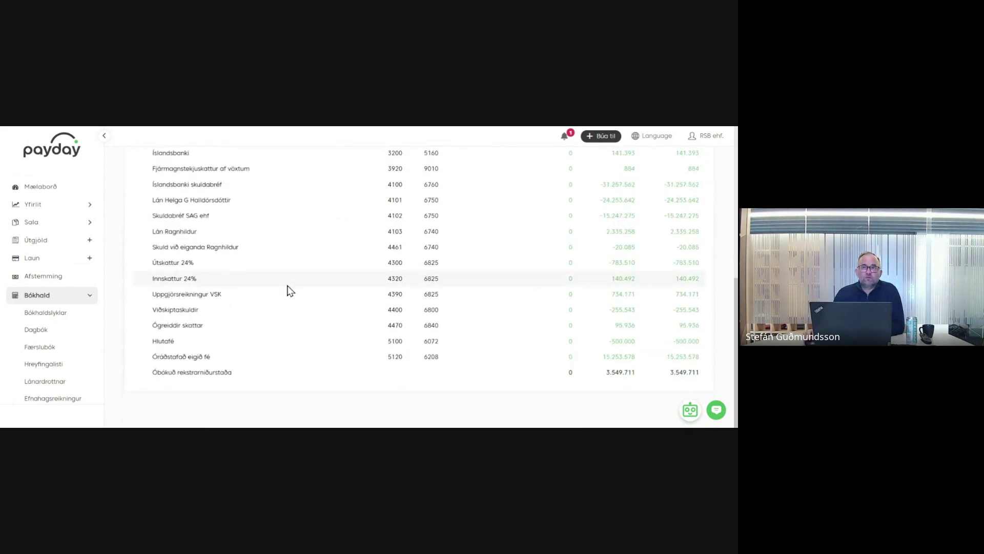
pyautogui.scroll(10, 290, 290)
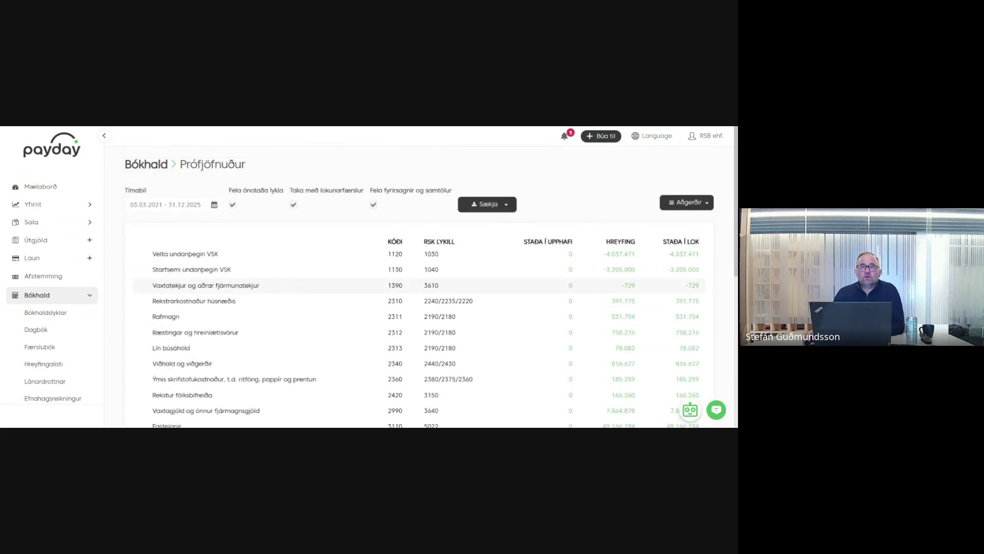
pyautogui.click(680, 204)
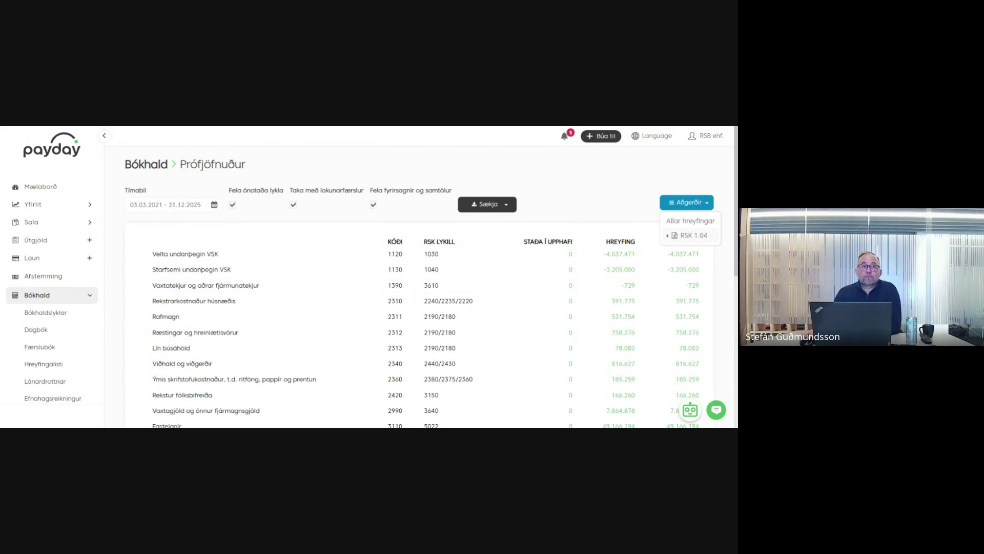
pyautogui.scroll(-3, 64, 318)
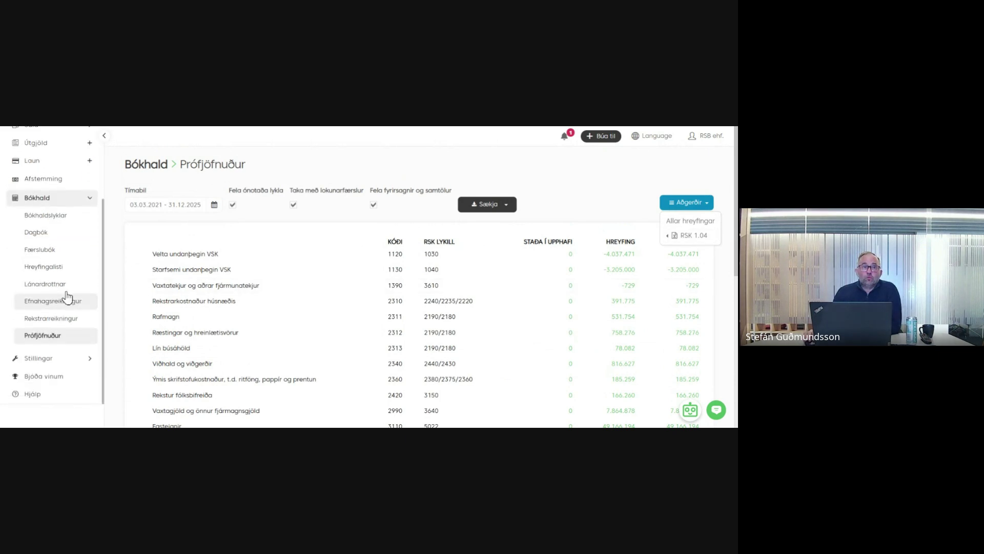
pyautogui.click(56, 199)
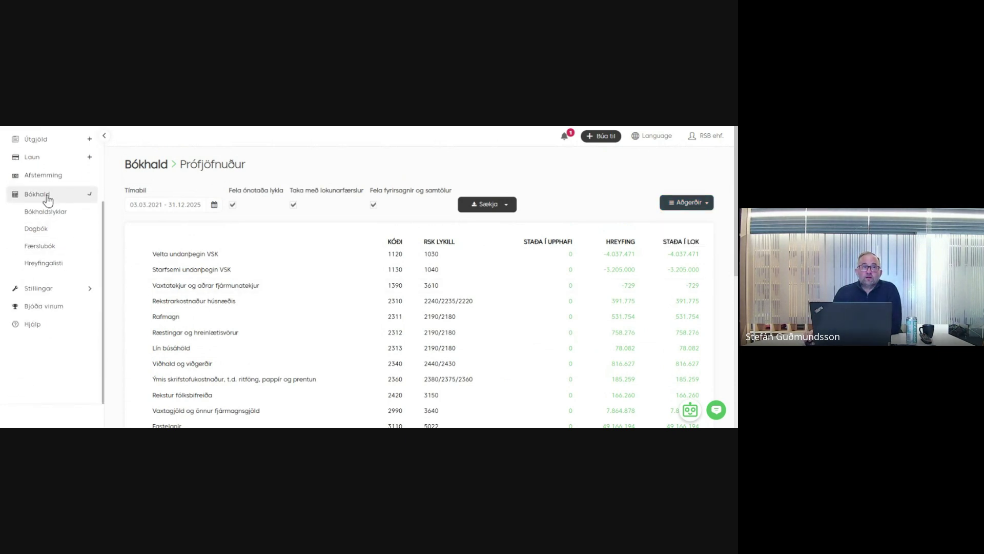